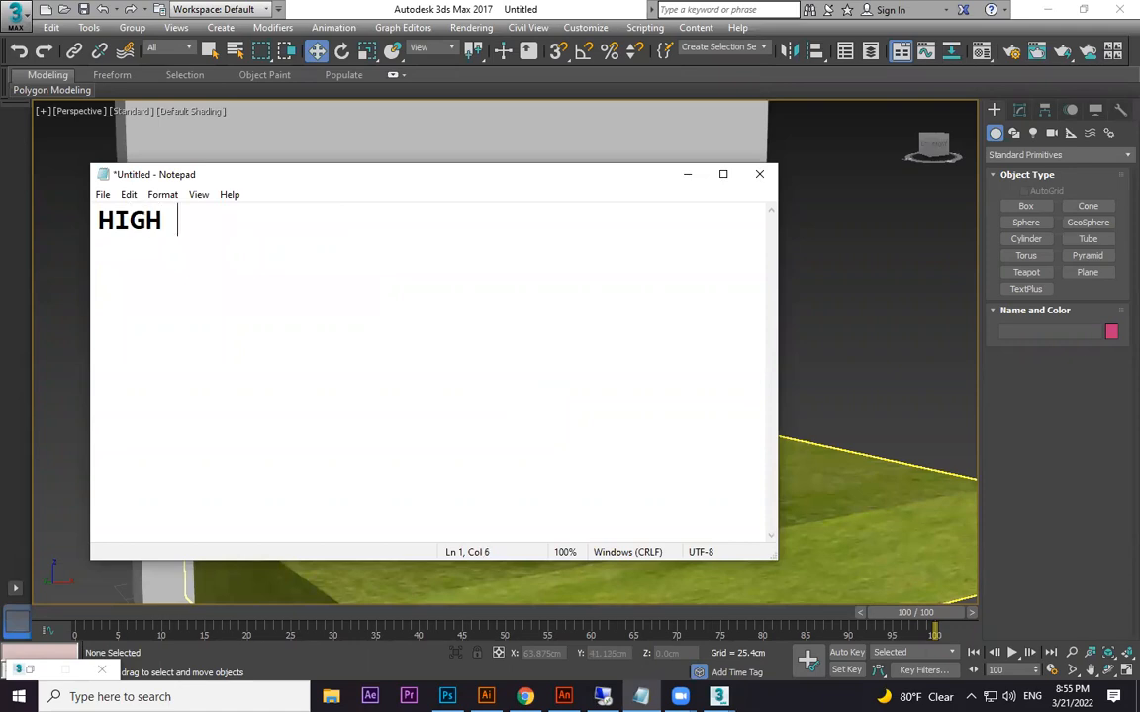
Complete the note text as HIGH DYNAMIC RANGE IMAGE, replace it with the abbreviation HDIR, and minimize the note
text(DYNA)
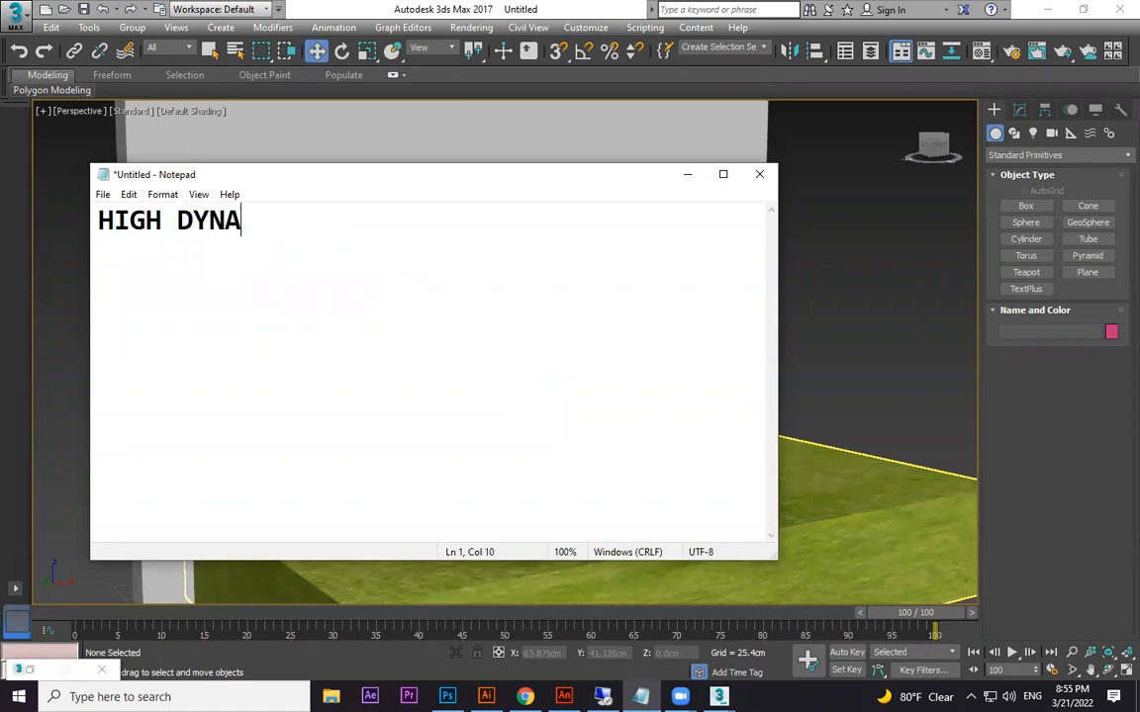
text(MIC RANGE IMAGE)
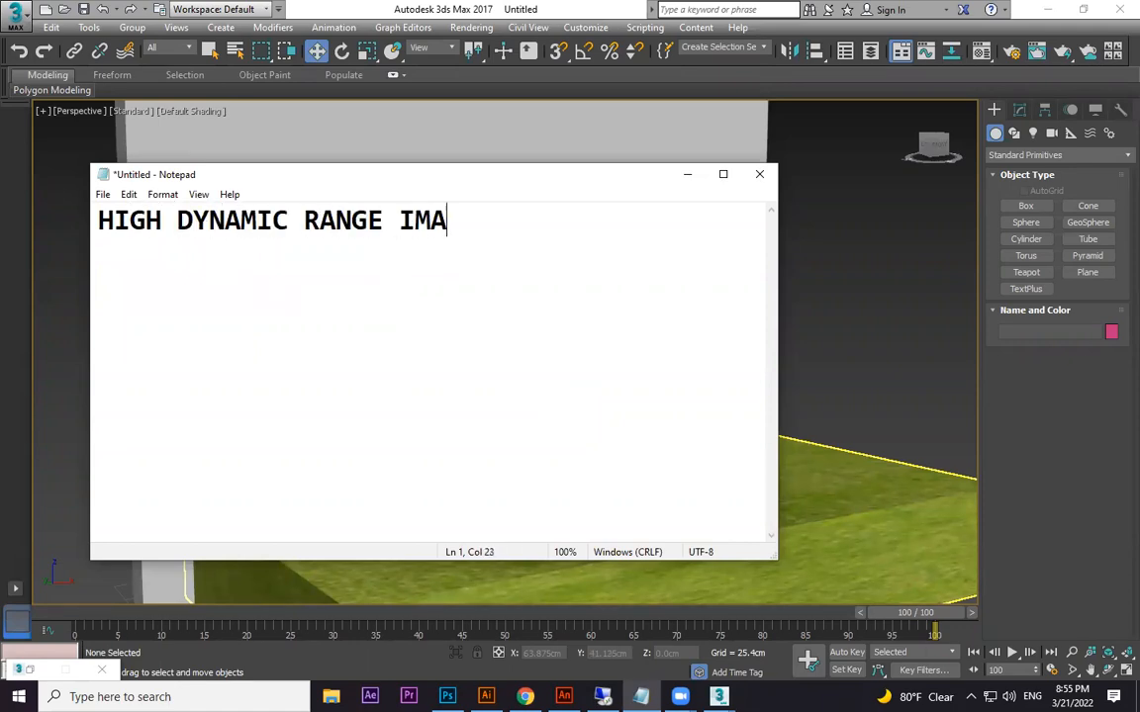
key(ctrl+a)
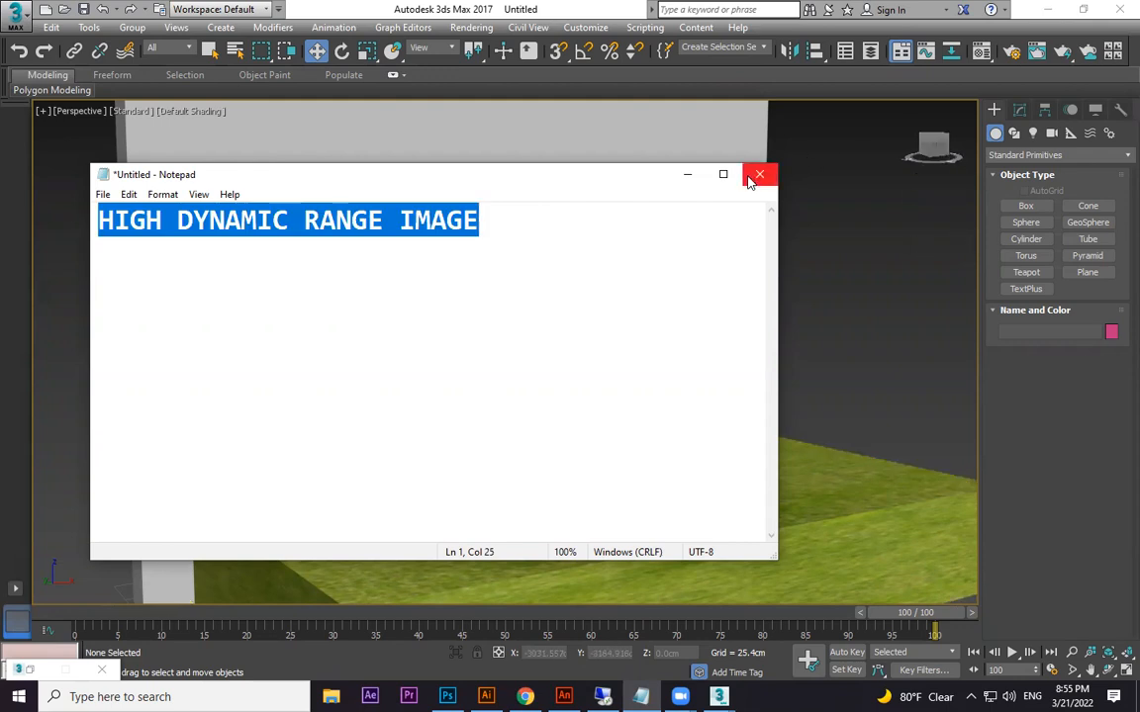
key(Delete)
text(HR)
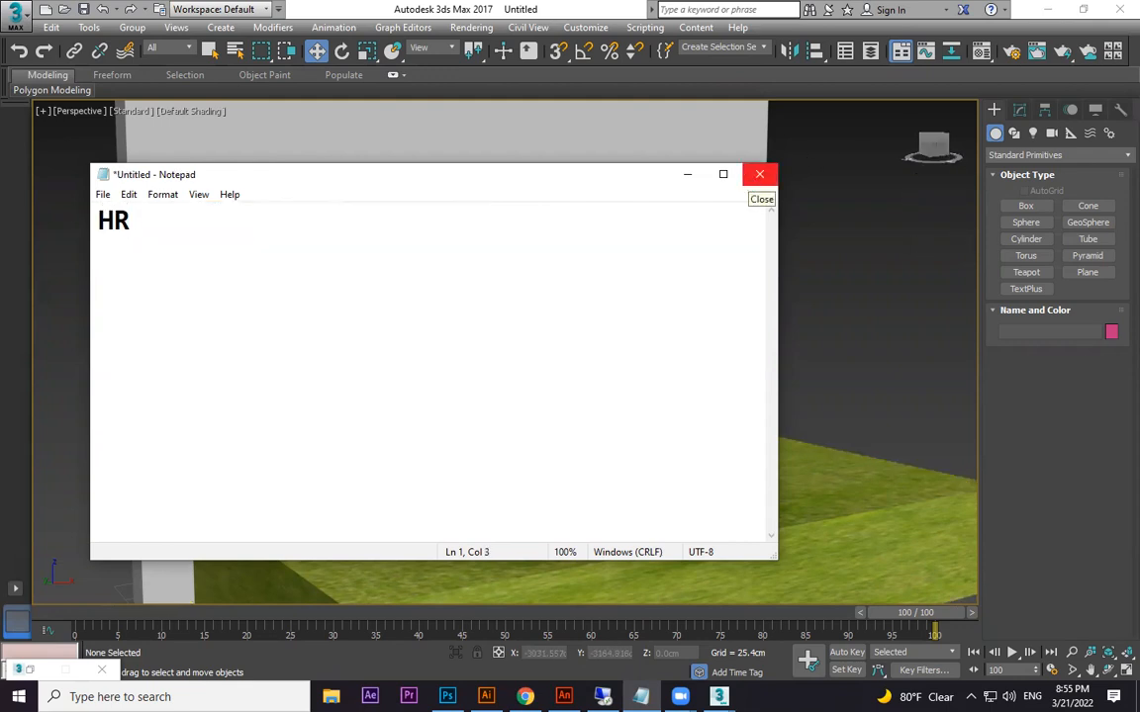
key(BackSpace)
text(DIR)
click(689, 175)
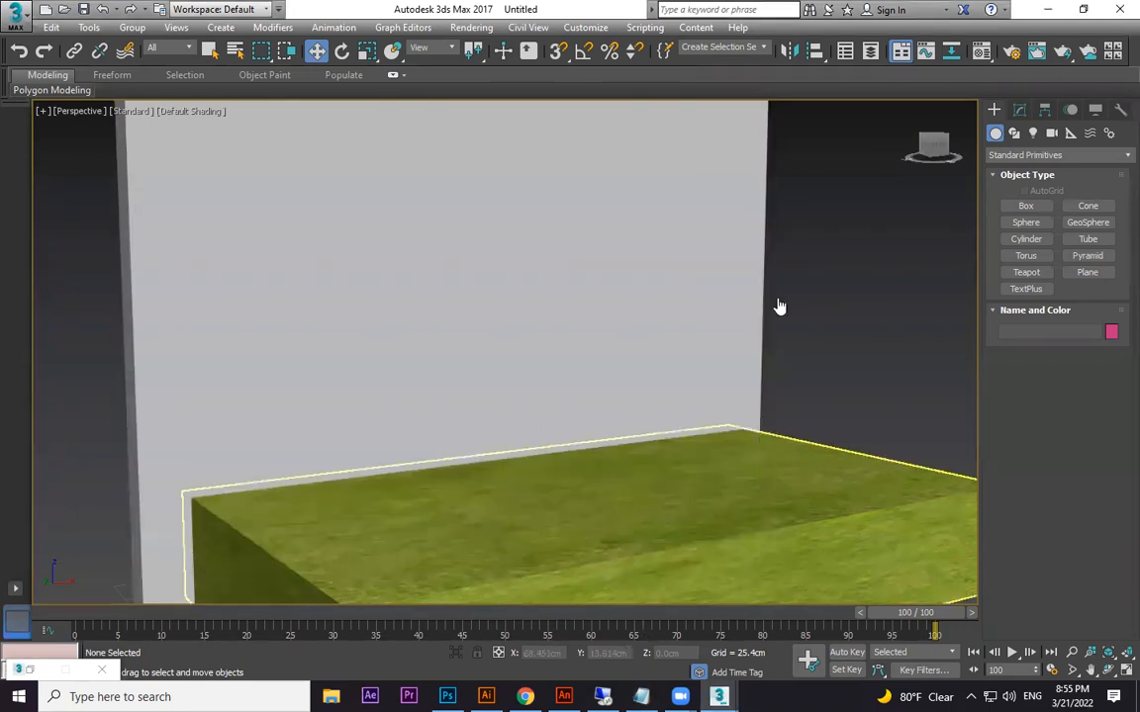
Switch to Chrome, search Google for "what is hdri image" in a new tab, and highlight the featured definition
key(alt+Tab)
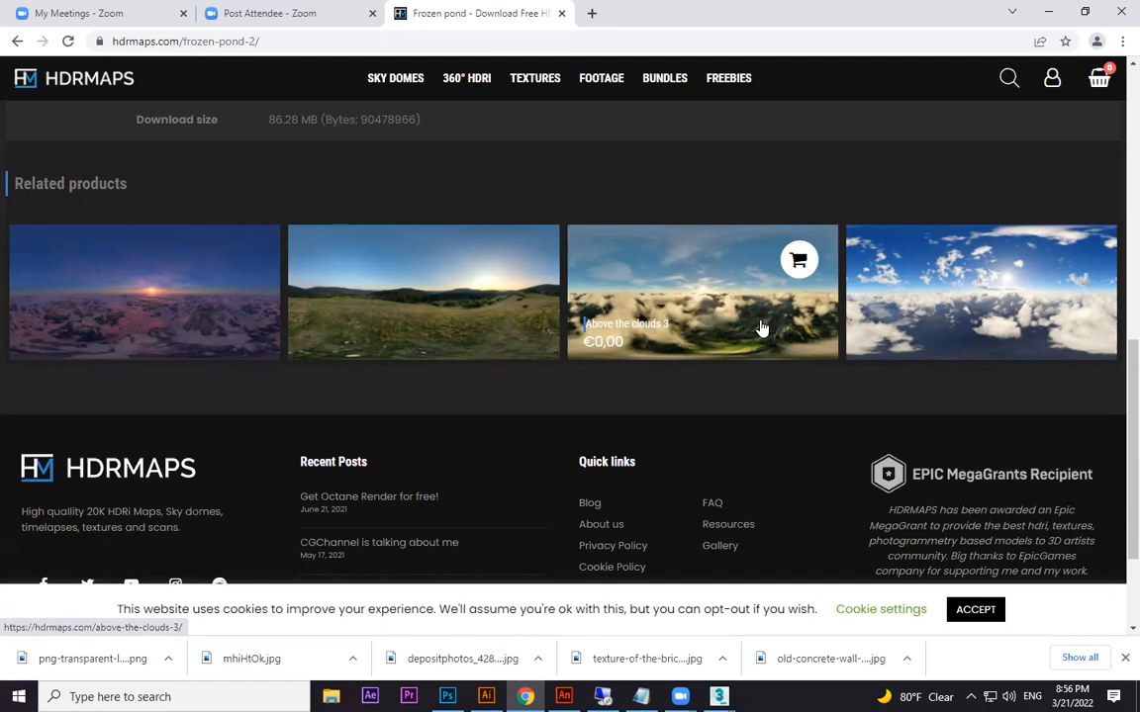
scroll(692, 343, up, 2)
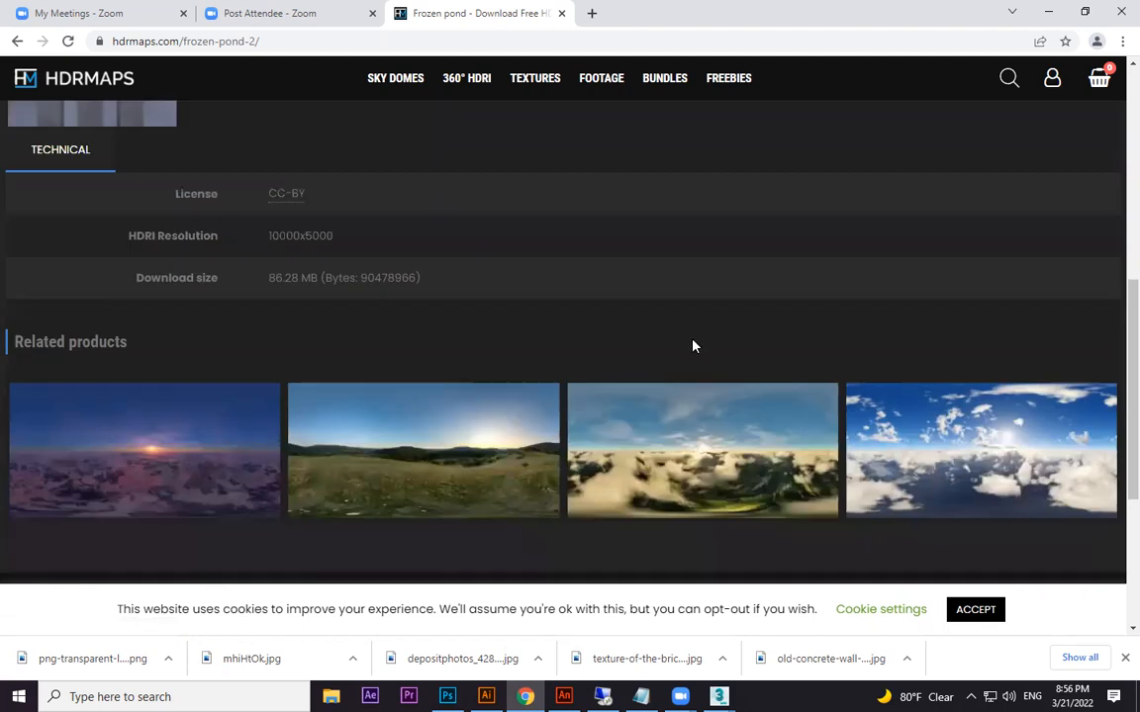
click(590, 15)
text(what is )
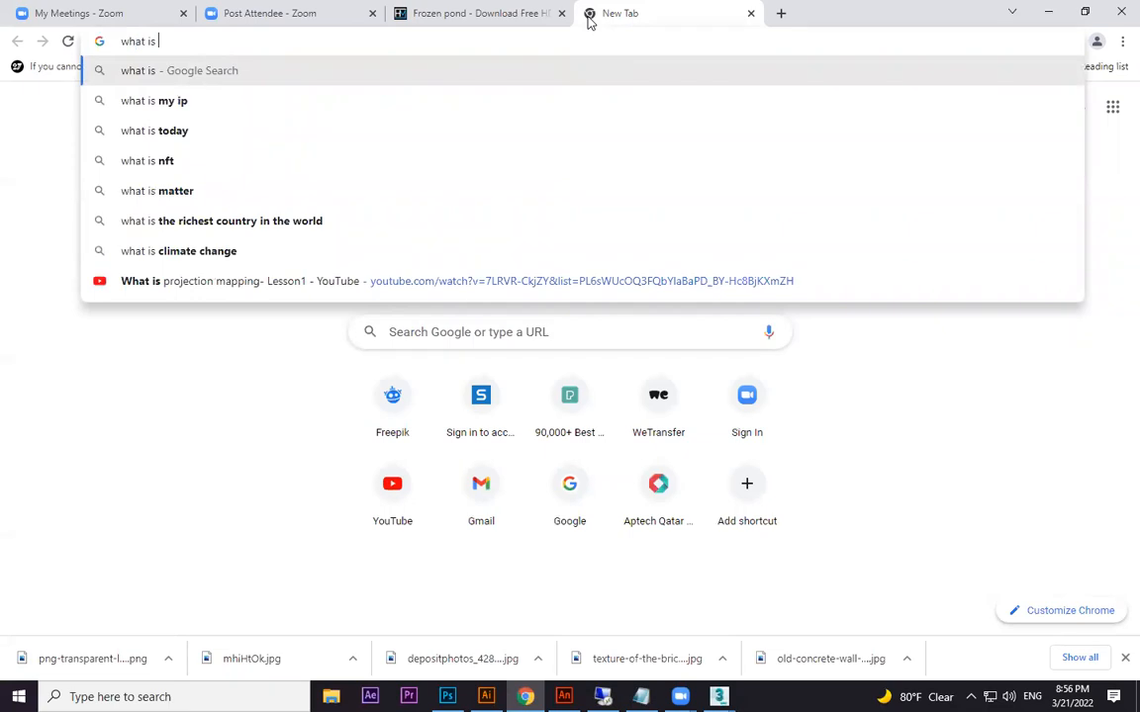
text(hdri image)
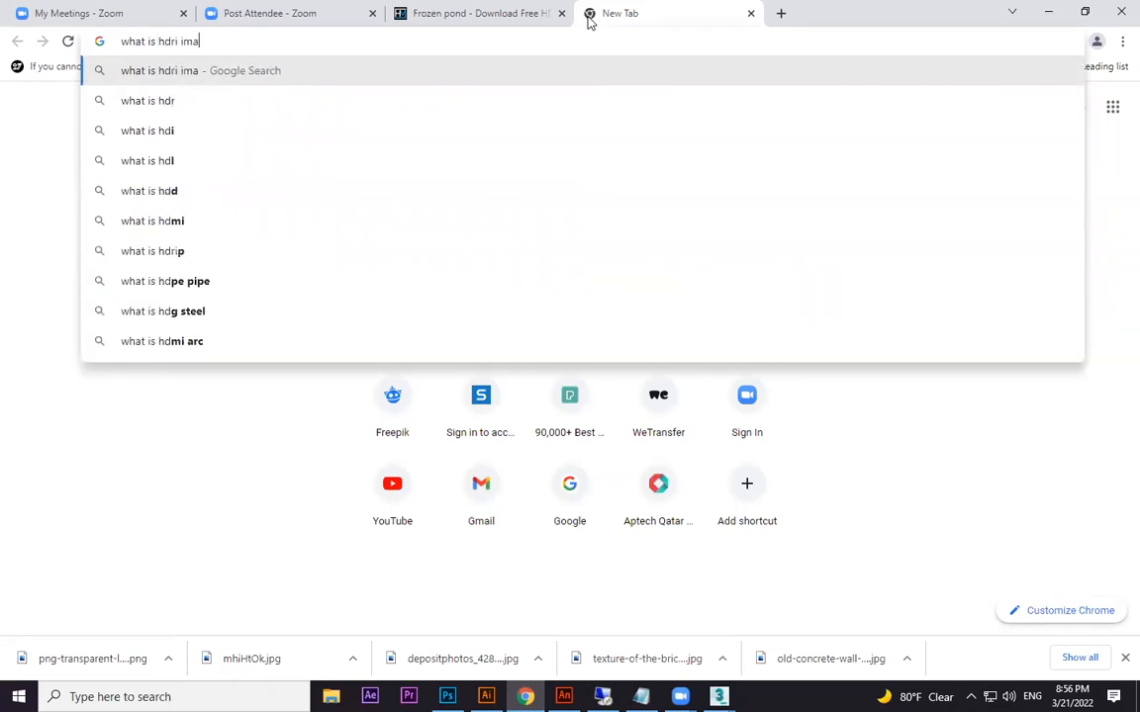
key(Return)
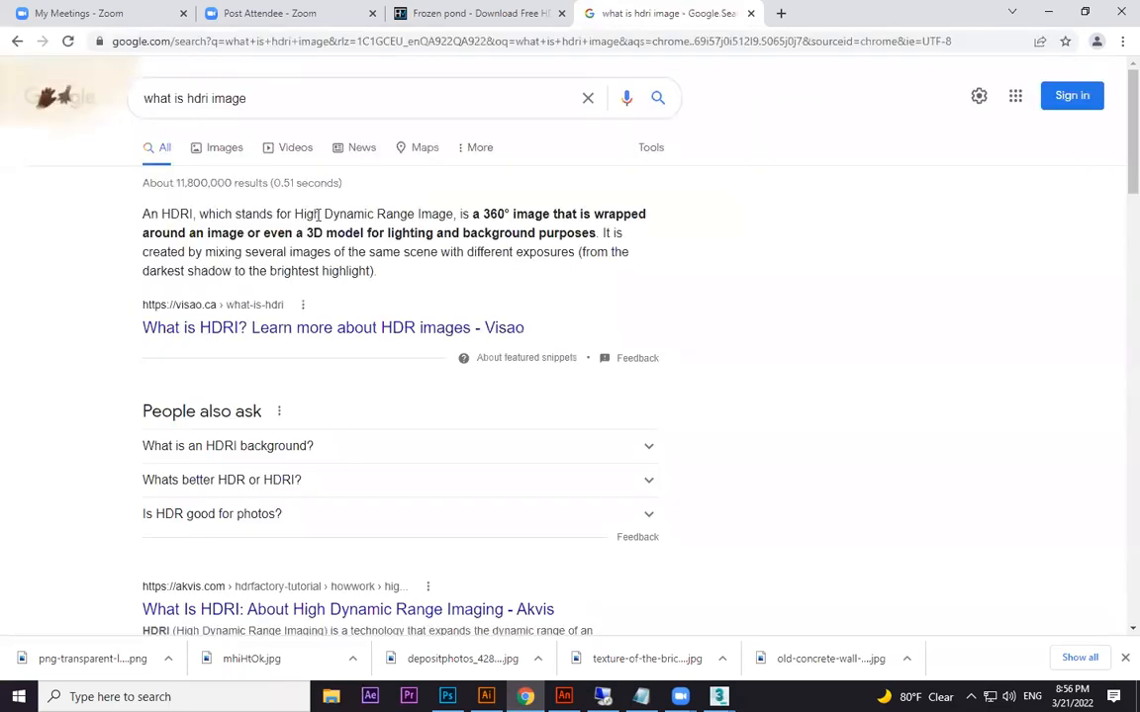
drag(313, 214, 653, 223)
drag(139, 233, 574, 235)
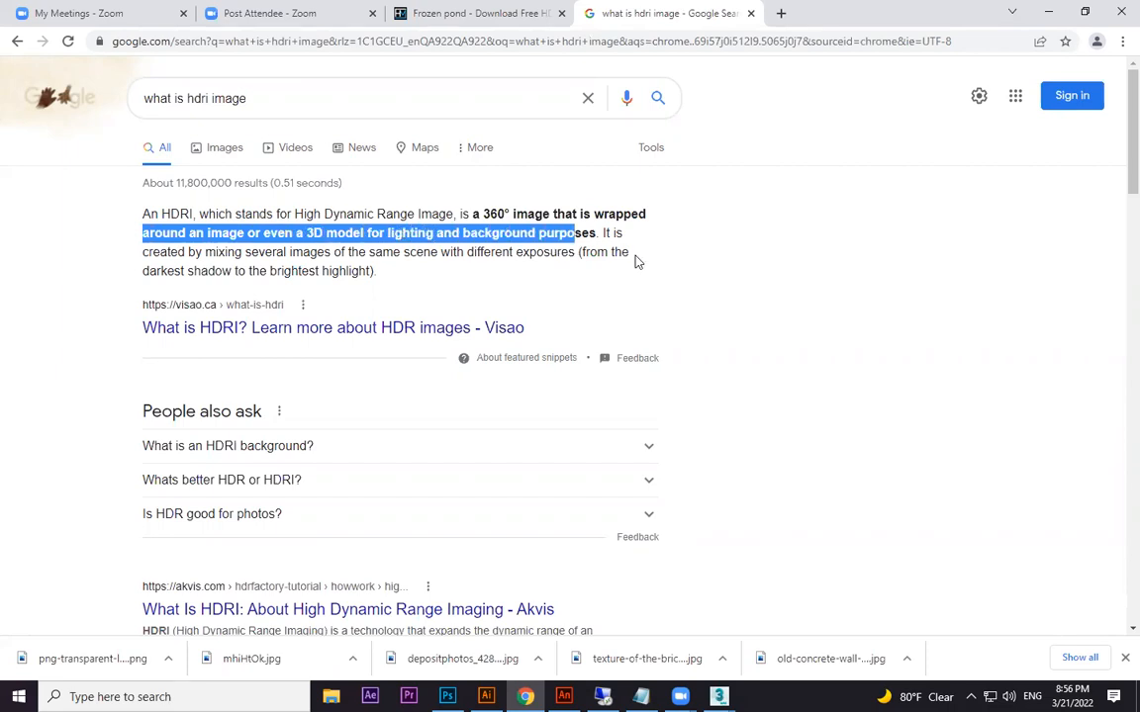
Browse the image results of the HDRI search for example panoramas
click(223, 152)
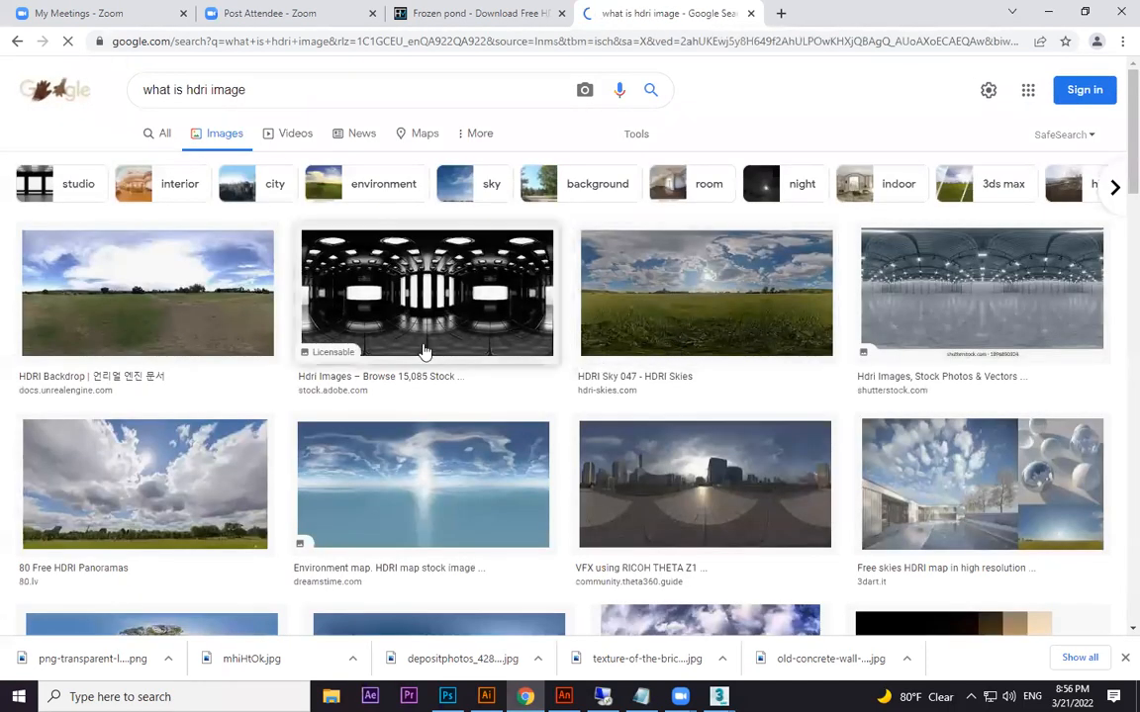
scroll(449, 282, down, 3)
scroll(762, 349, down, 3)
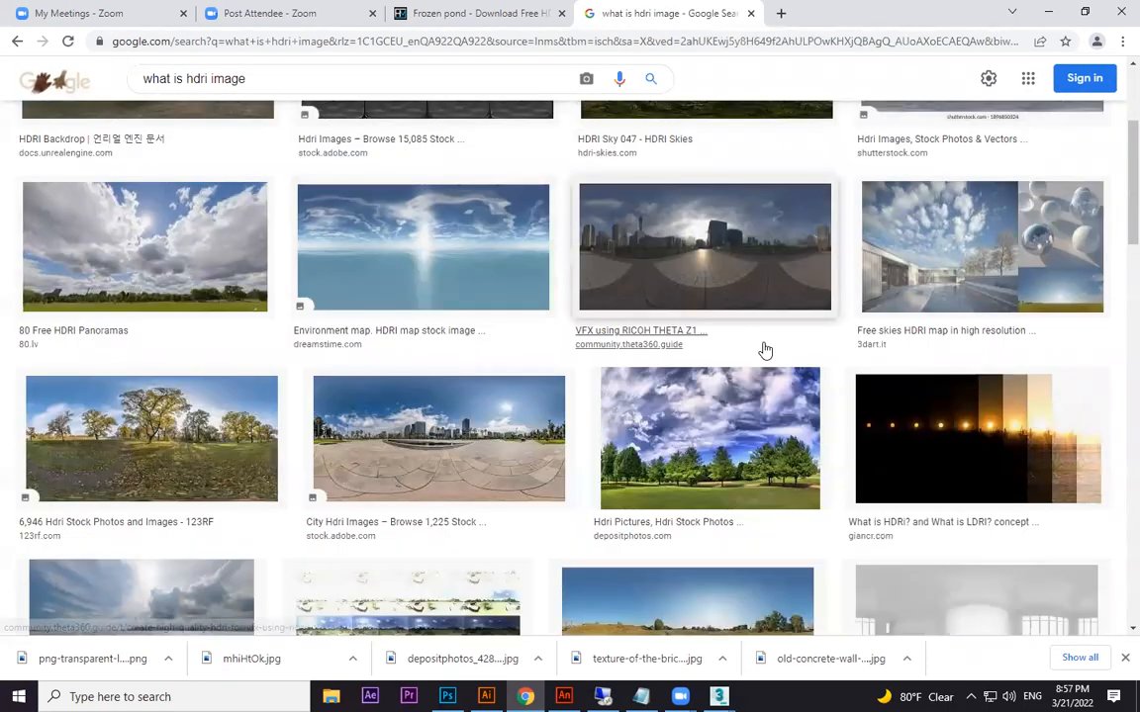
scroll(785, 382, down, 10)
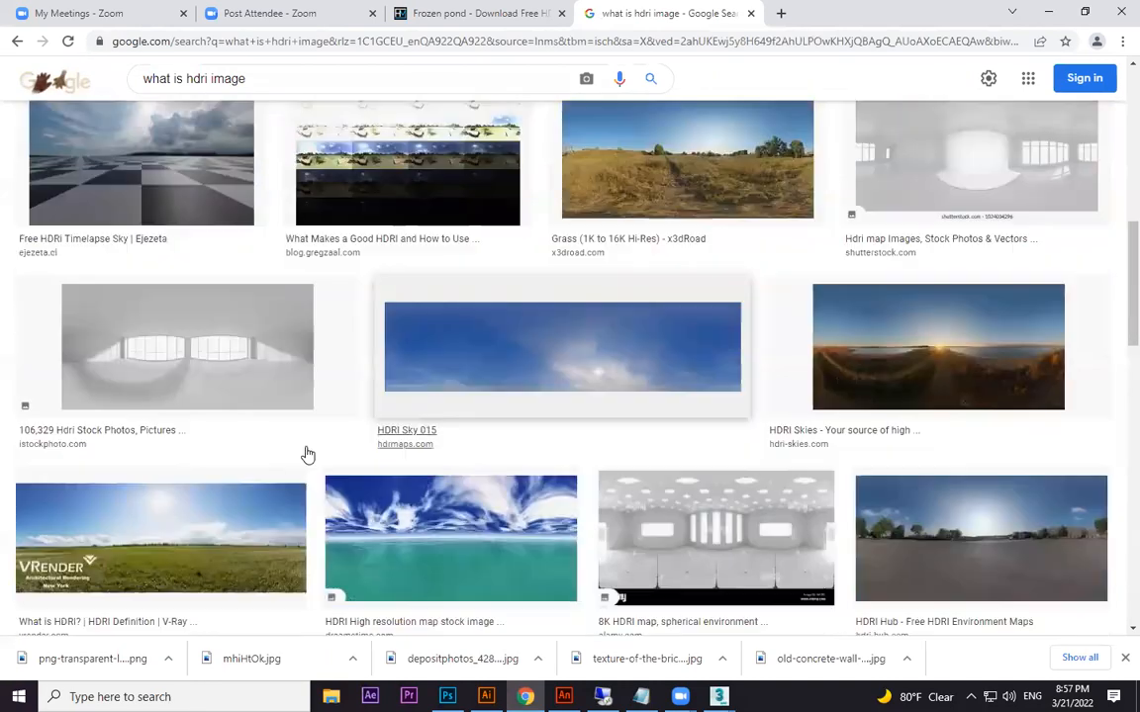
scroll(829, 368, down, 2)
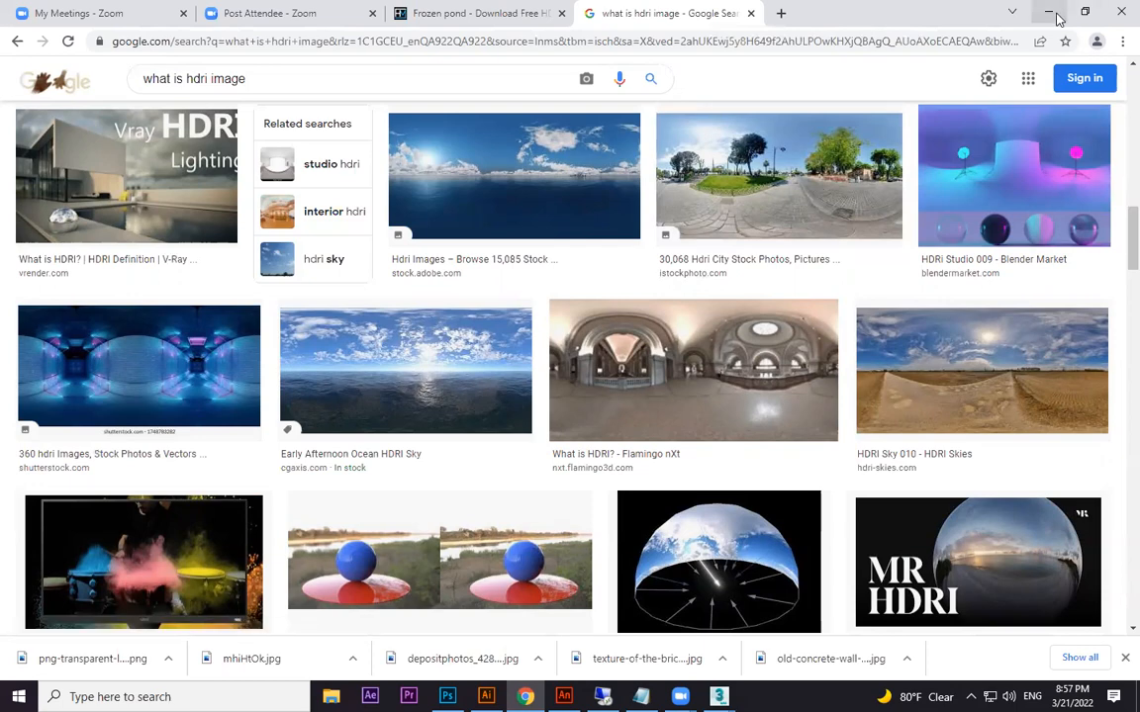
scroll(427, 254, up, 15)
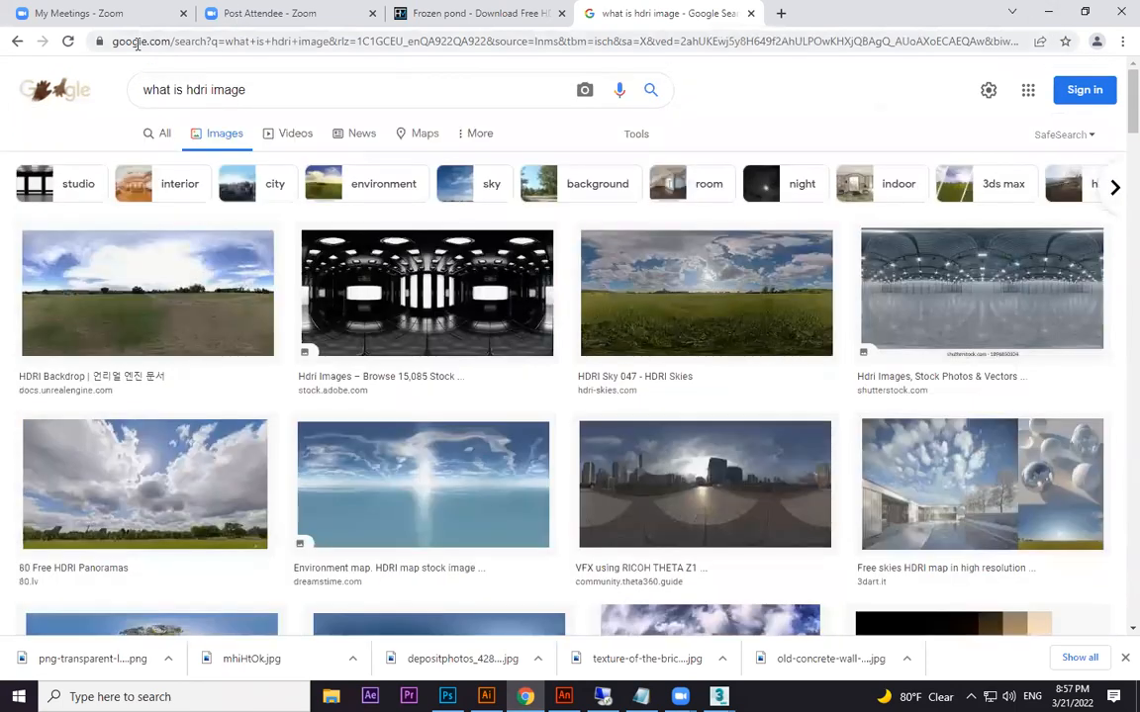
Return to the web results, look through the HDRI articles and videos, and minimize the browser
click(18, 42)
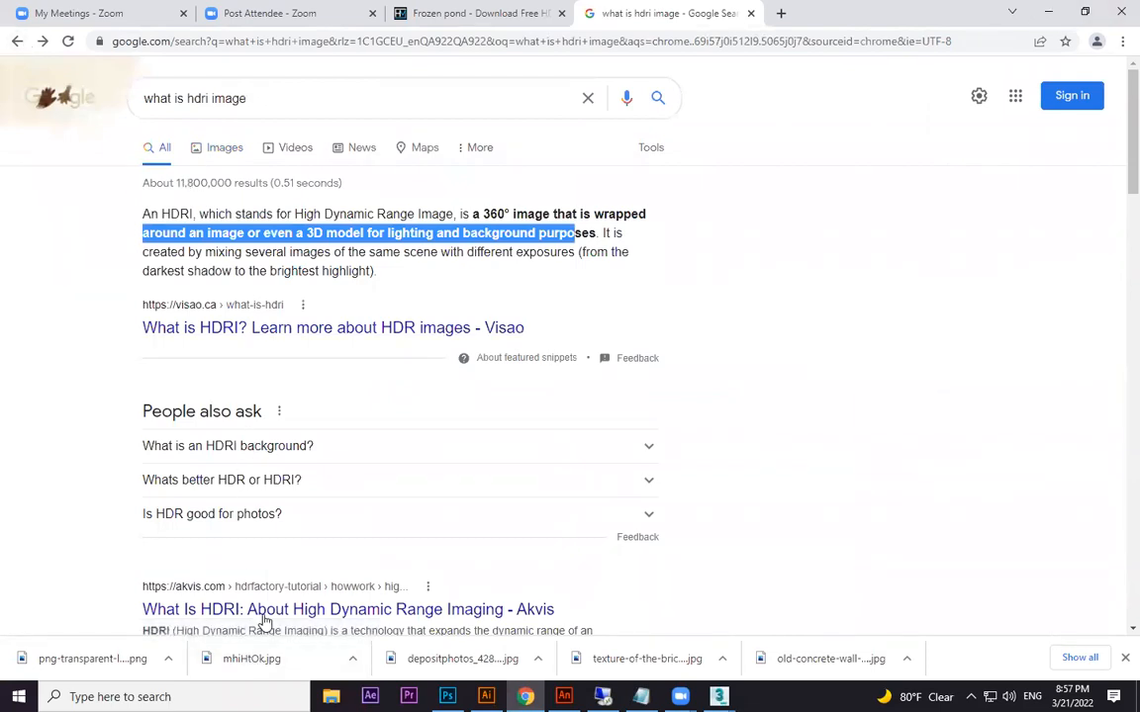
scroll(306, 437, down, 10)
scroll(396, 416, down, 1)
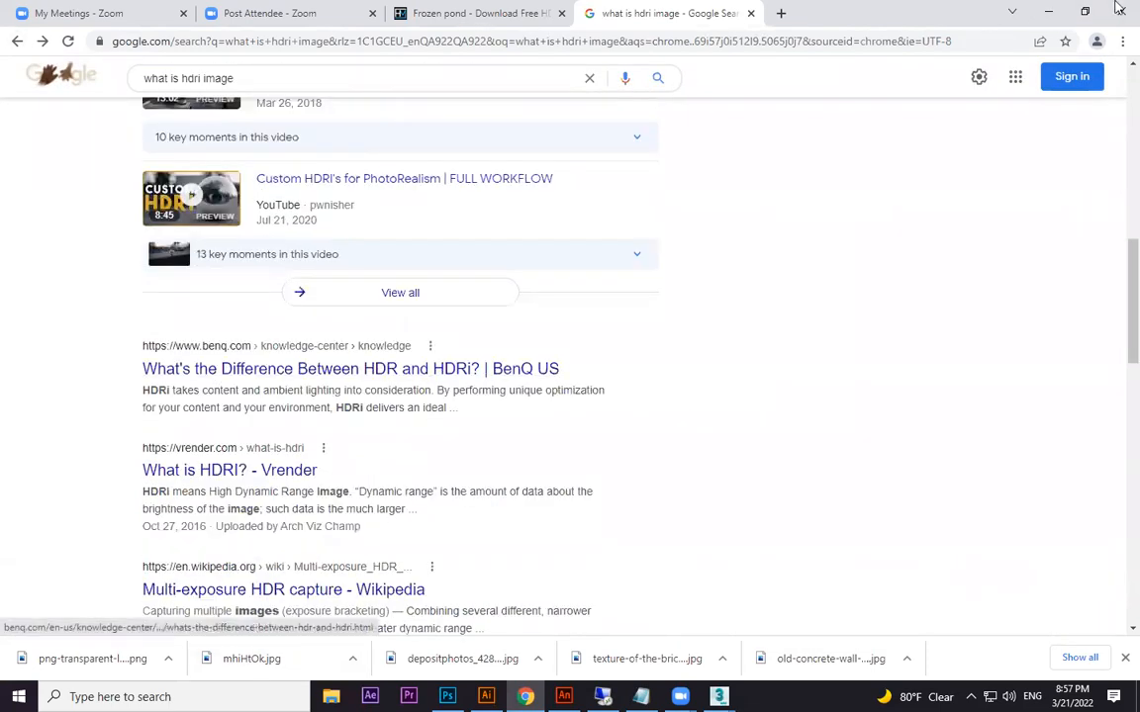
click(1050, 11)
click(1051, 10)
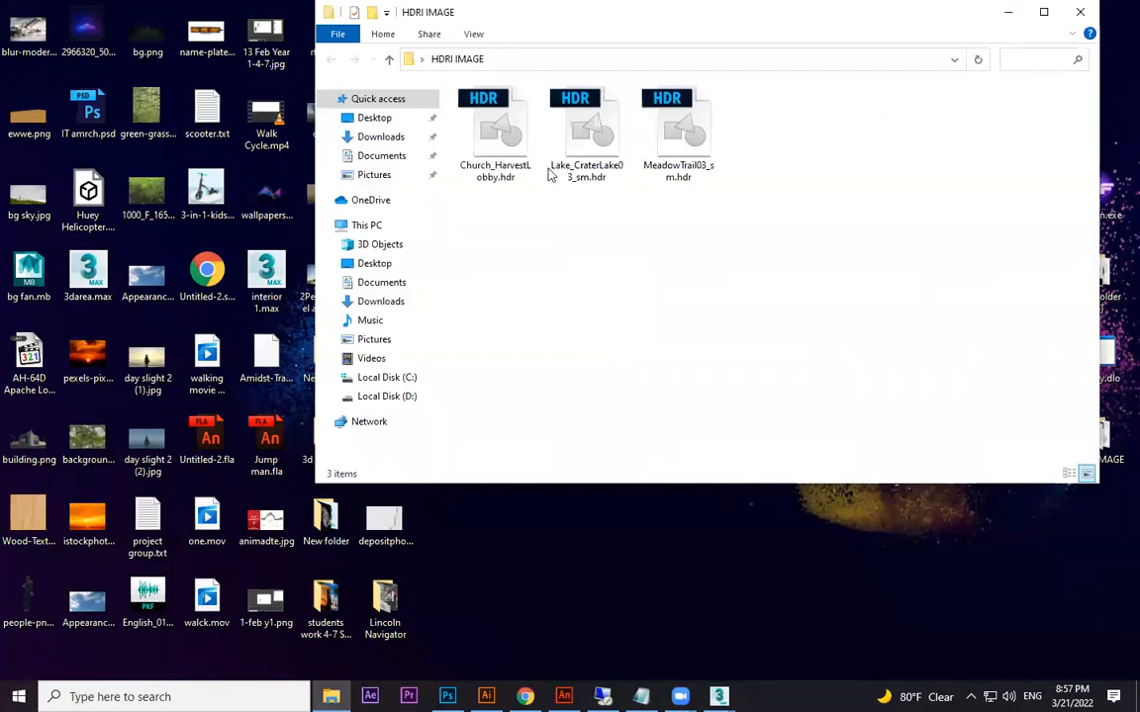
Check the file type in the properties of Church_HarvestLobby.hdr, and close the HDRI IMAGE folder
click(506, 127)
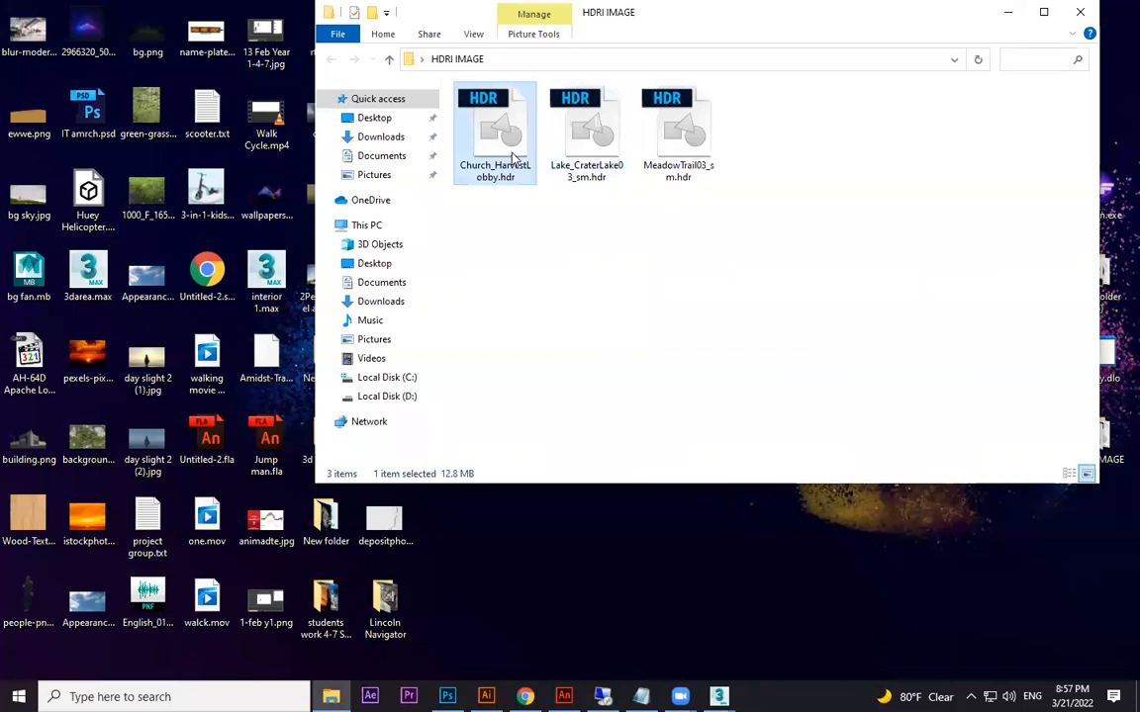
right_click(519, 116)
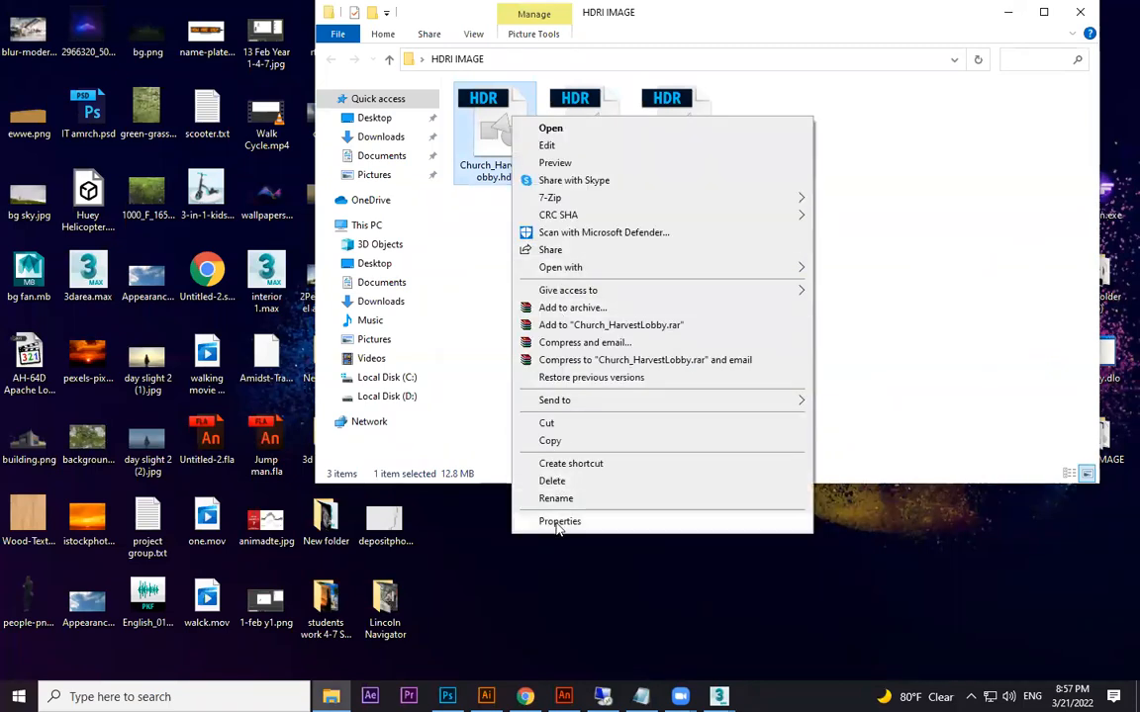
click(557, 521)
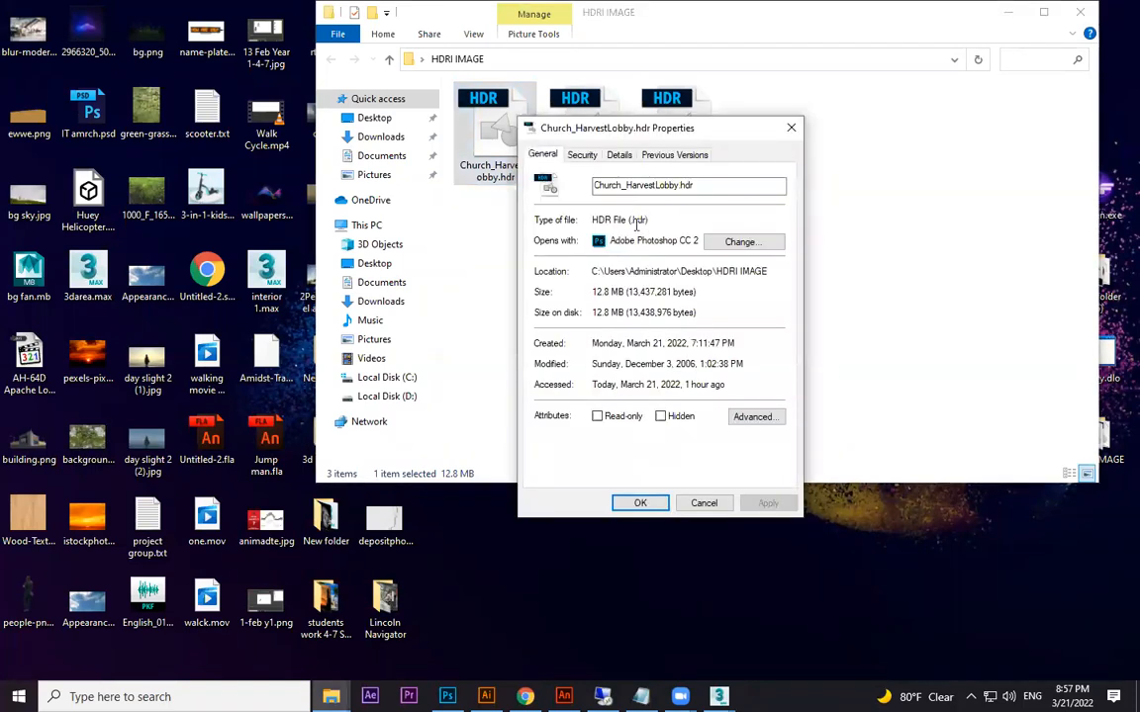
drag(633, 220, 645, 221)
click(787, 133)
click(1080, 11)
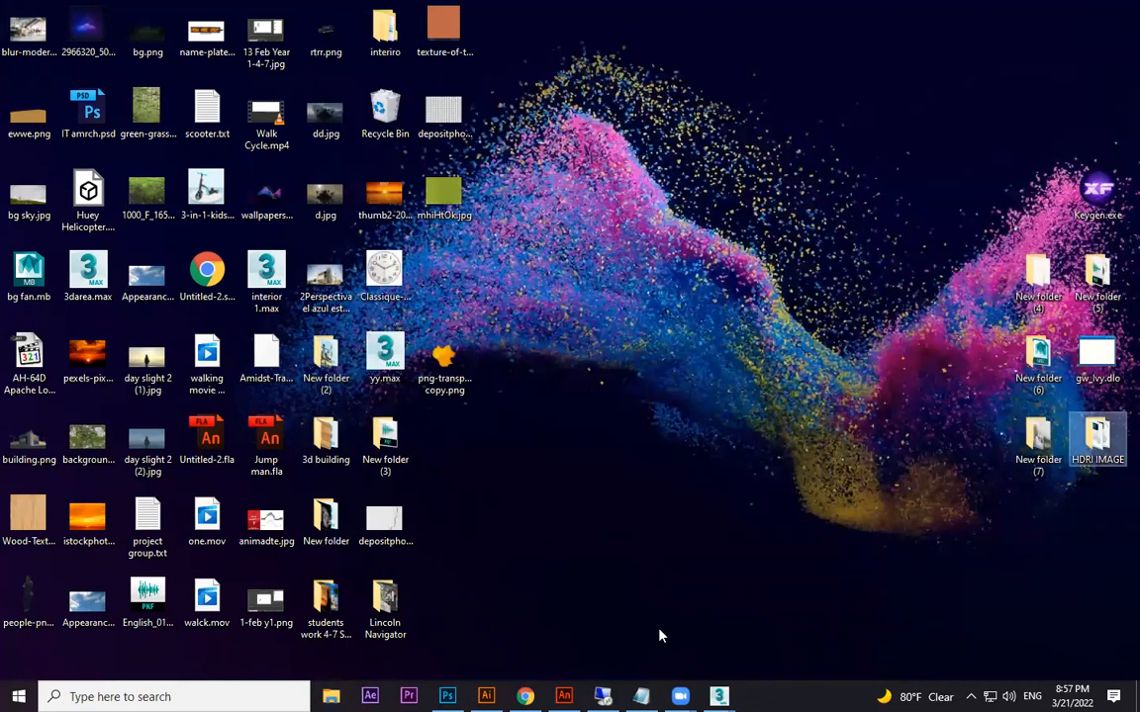
Switch to 3ds Max and minimize the Material Editor to clear the view of the wall and grass box
click(719, 696)
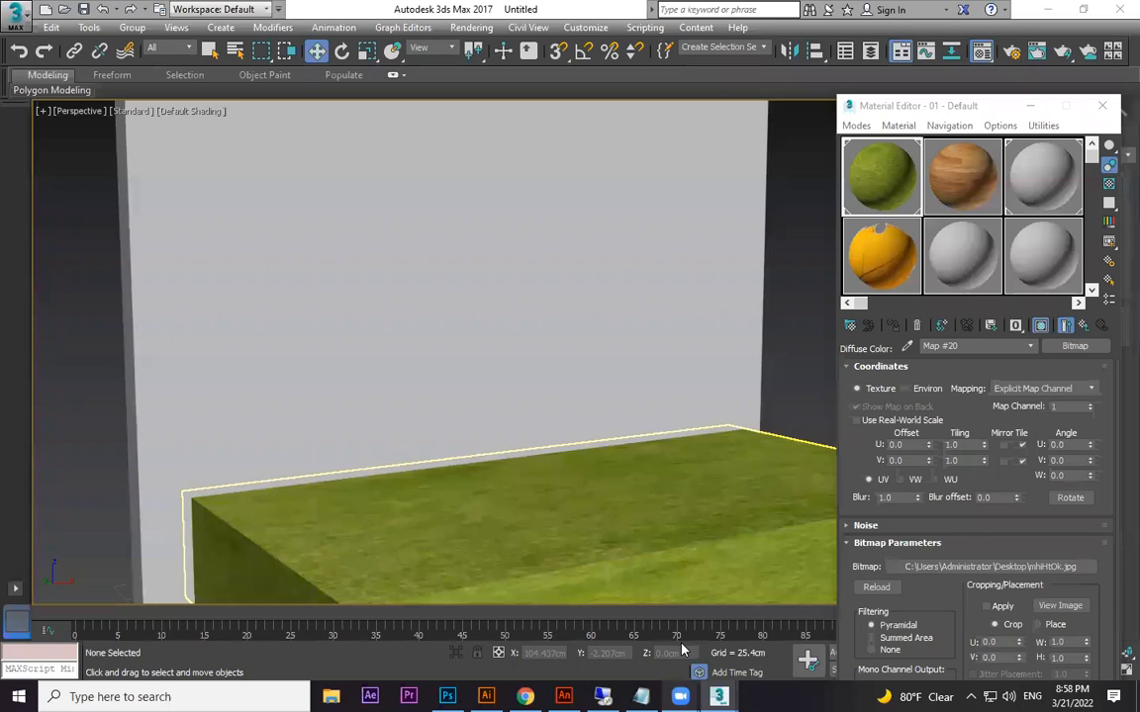
click(1030, 105)
scroll(844, 347, down, 3)
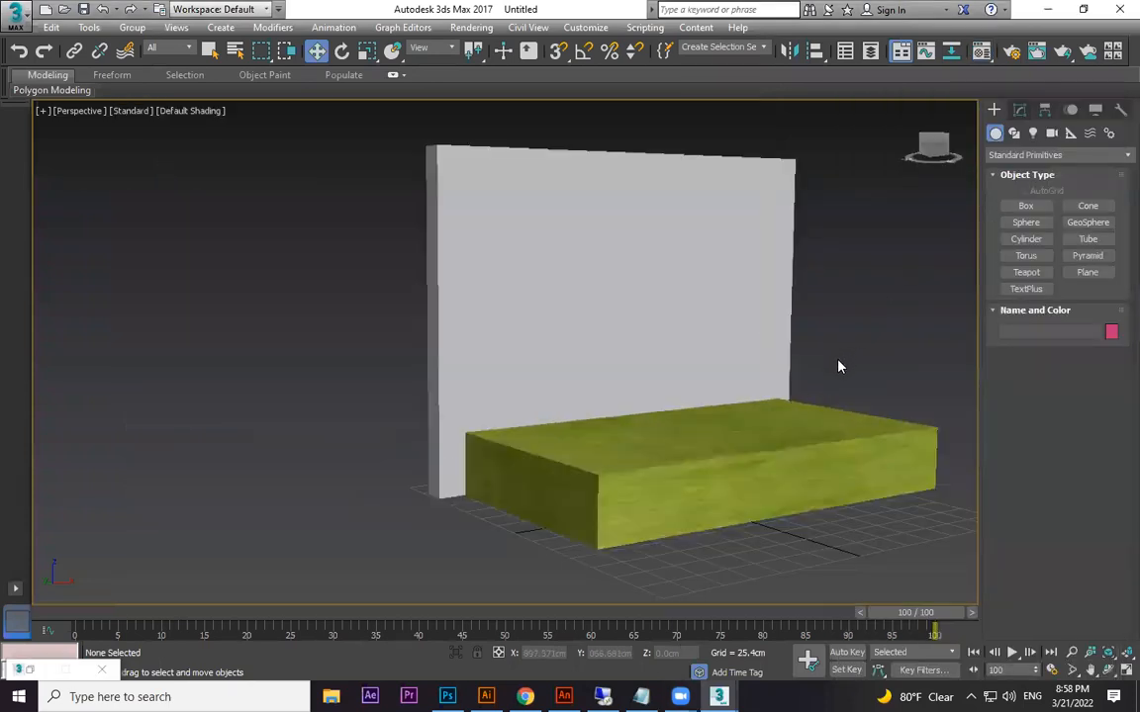
scroll(842, 361, up, 3)
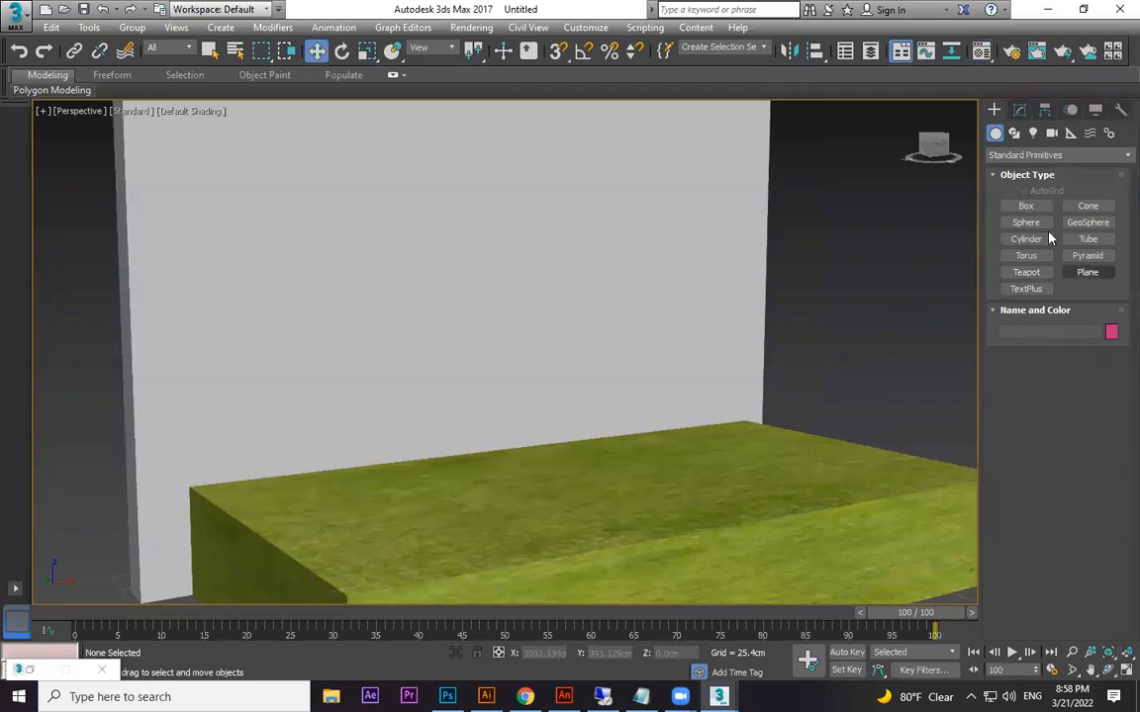
Create a teapot of about 39.5 cm radius on top of the grass box using AutoGrid, with 43 segments
click(1026, 272)
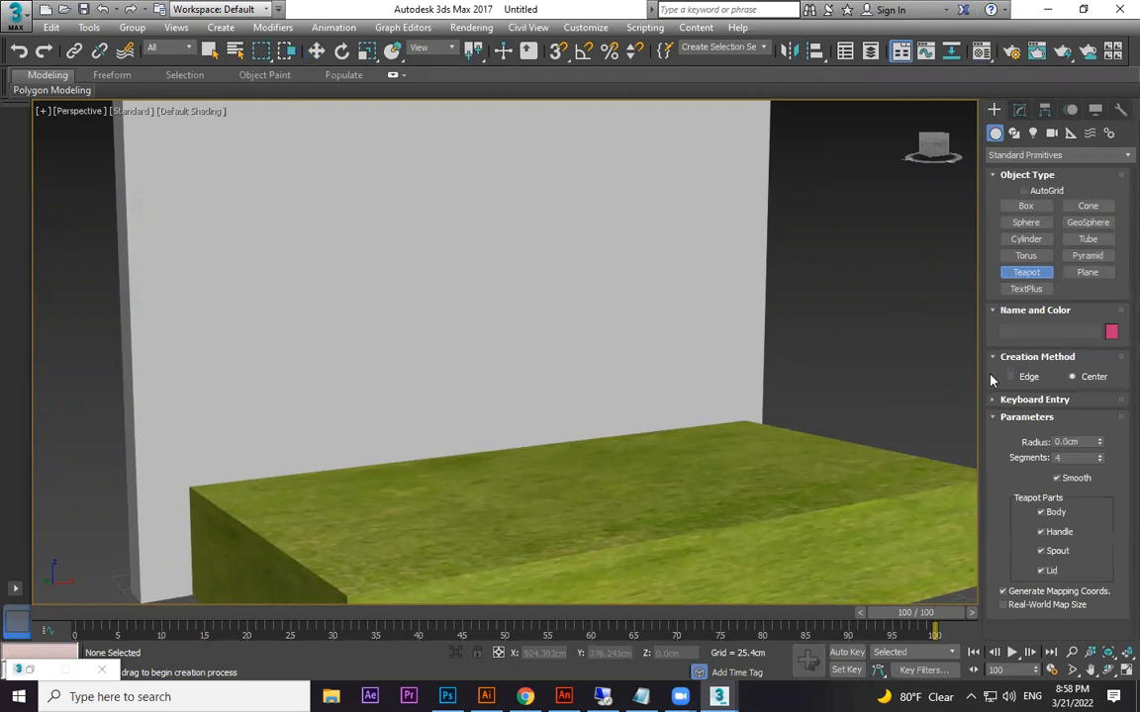
click(1026, 191)
scroll(669, 518, up, 2)
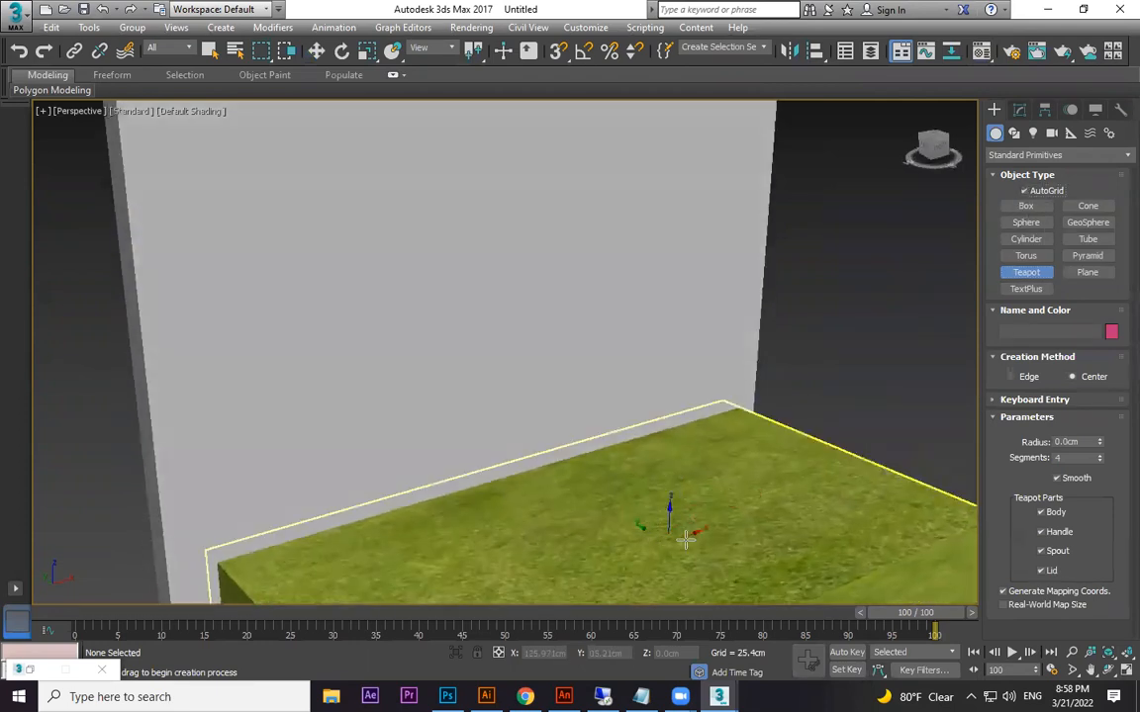
scroll(661, 495, up, 2)
drag(660, 495, 734, 507)
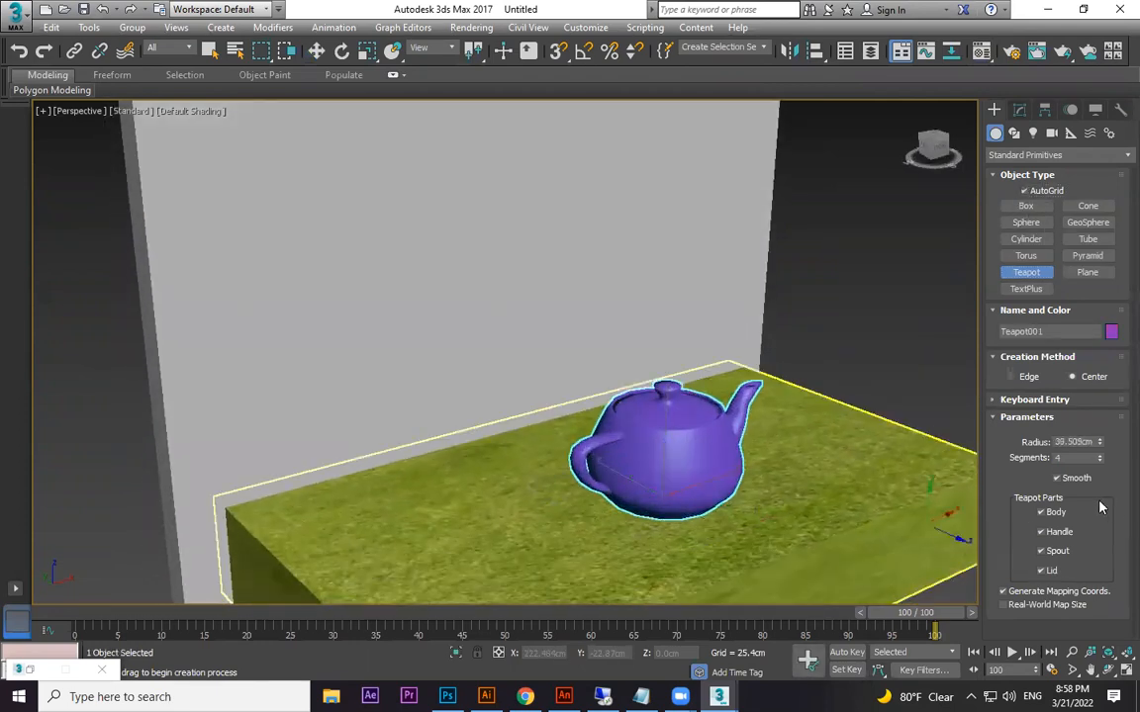
drag(1099, 461, 1099, 435)
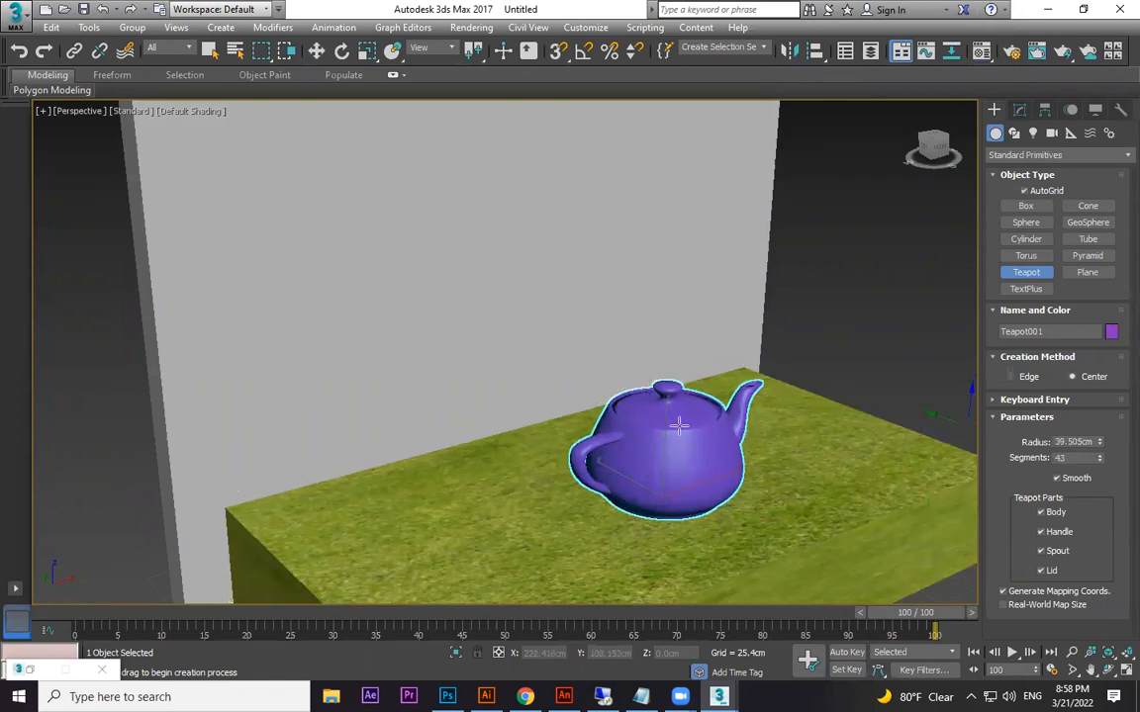
Change the renderer from Scanline to NVIDIA mental ray in the render setup
scroll(623, 415, up, 4)
key(F10)
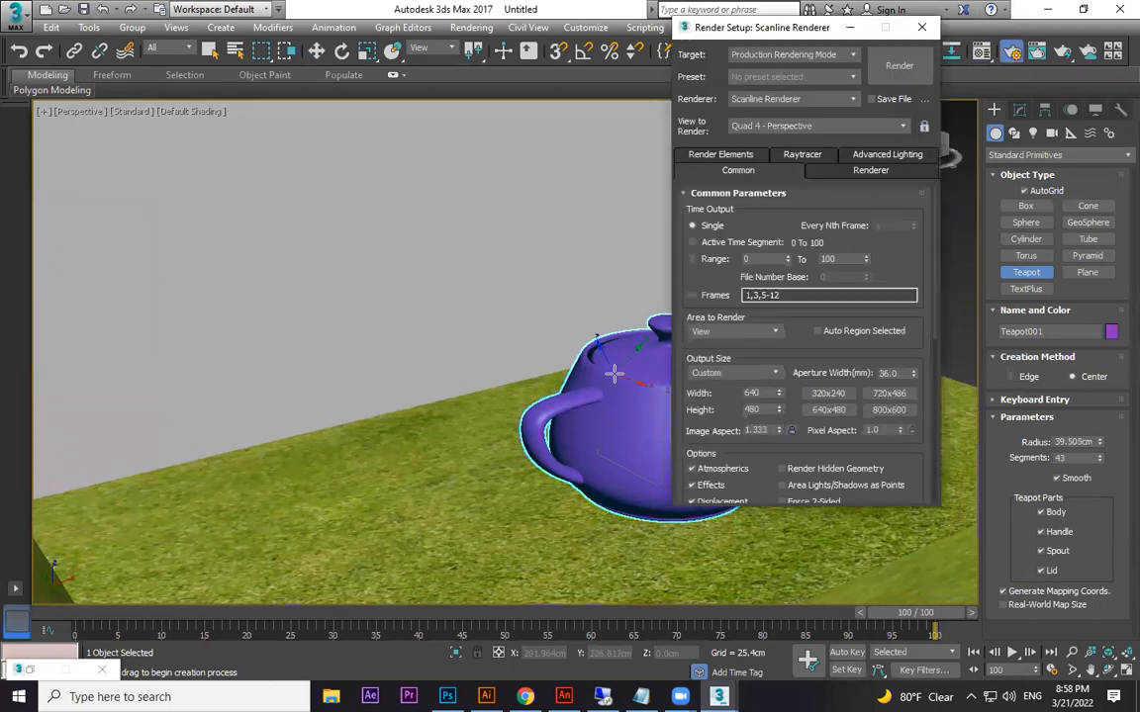
click(791, 99)
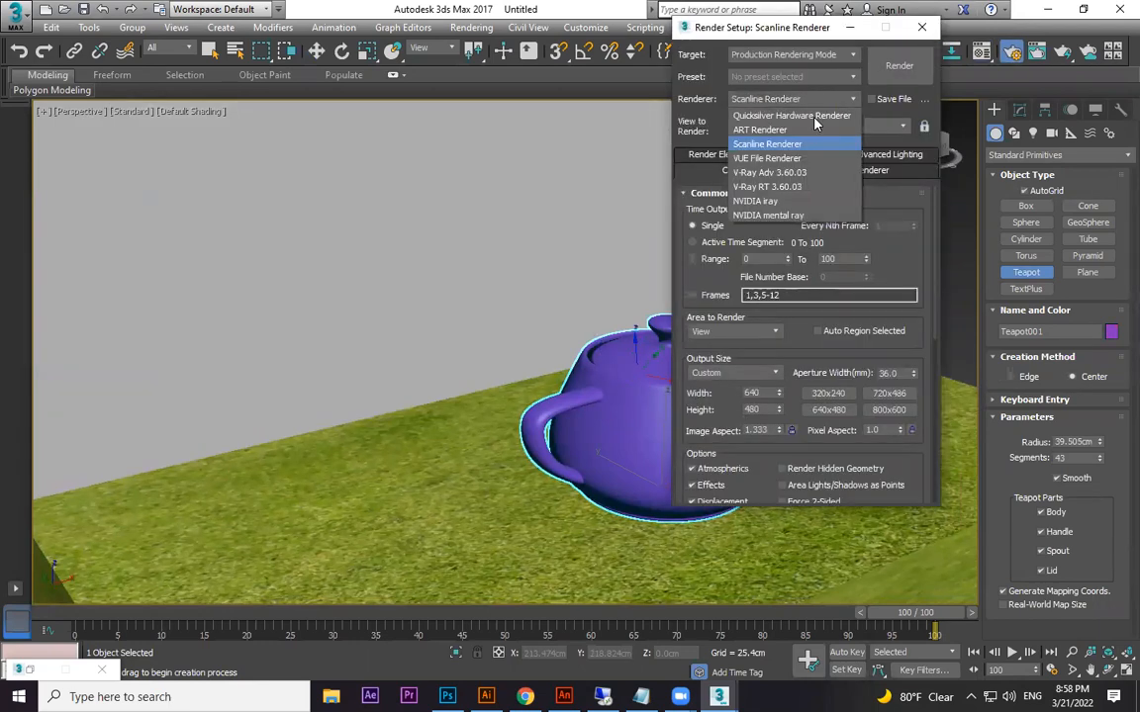
click(775, 218)
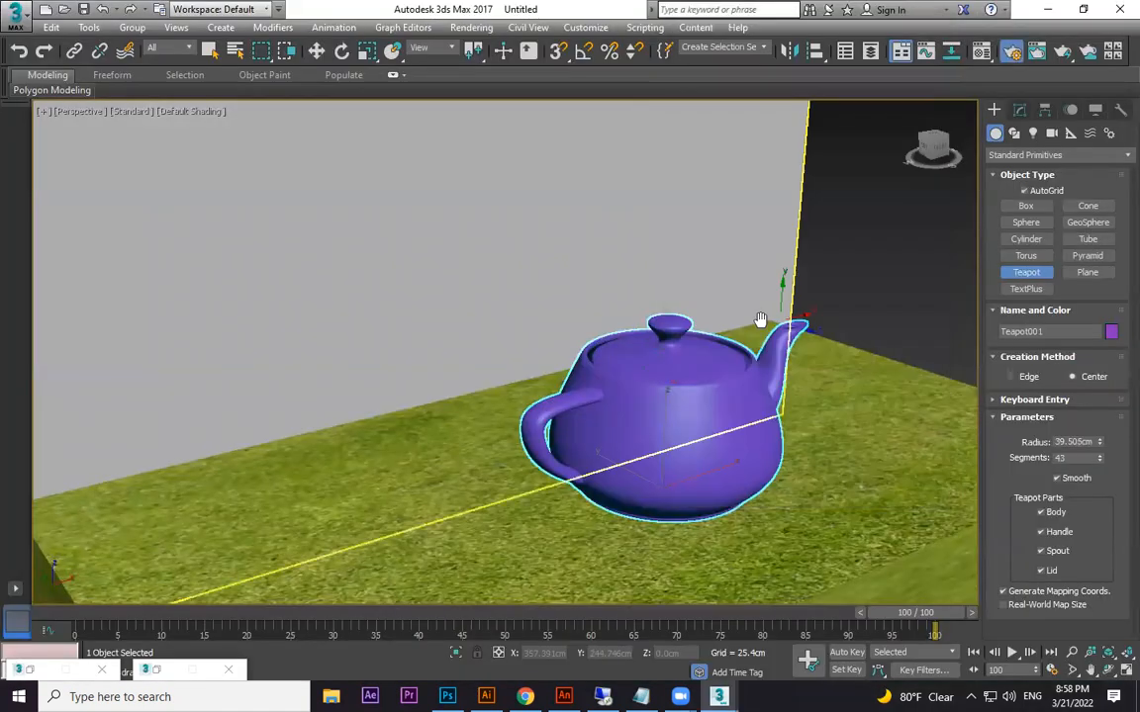
Assign the unused 08 - Default material to the teapot and change its type to the mental ray Arch & Design material
key(m)
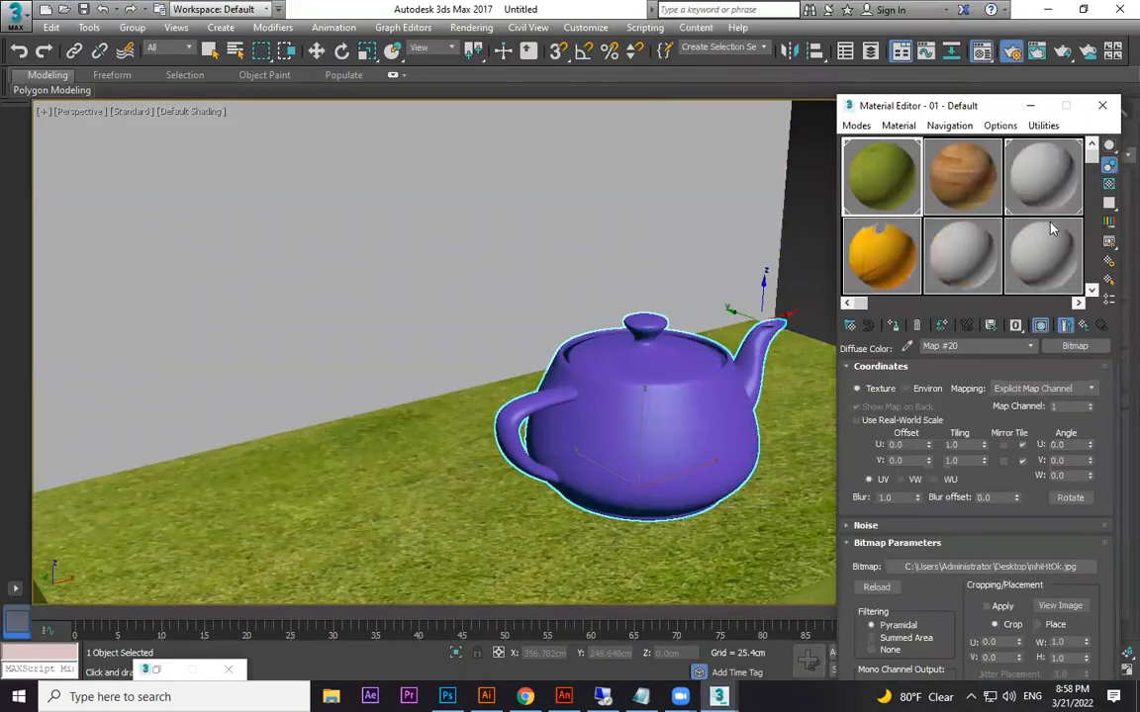
click(950, 254)
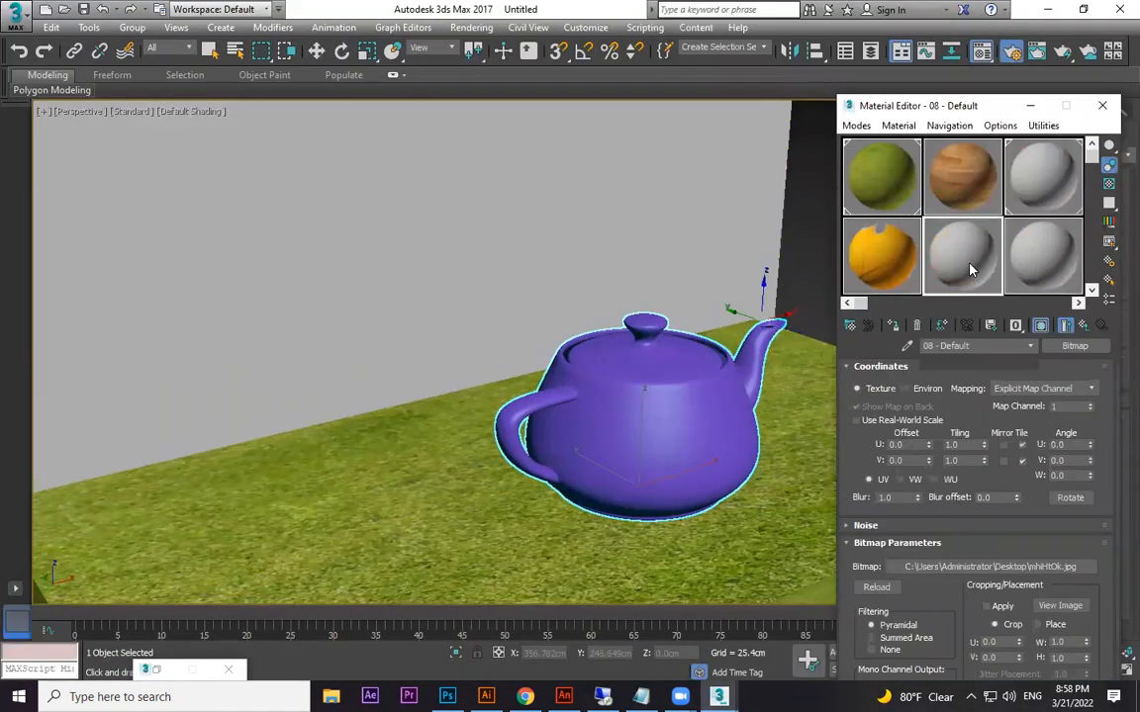
click(894, 330)
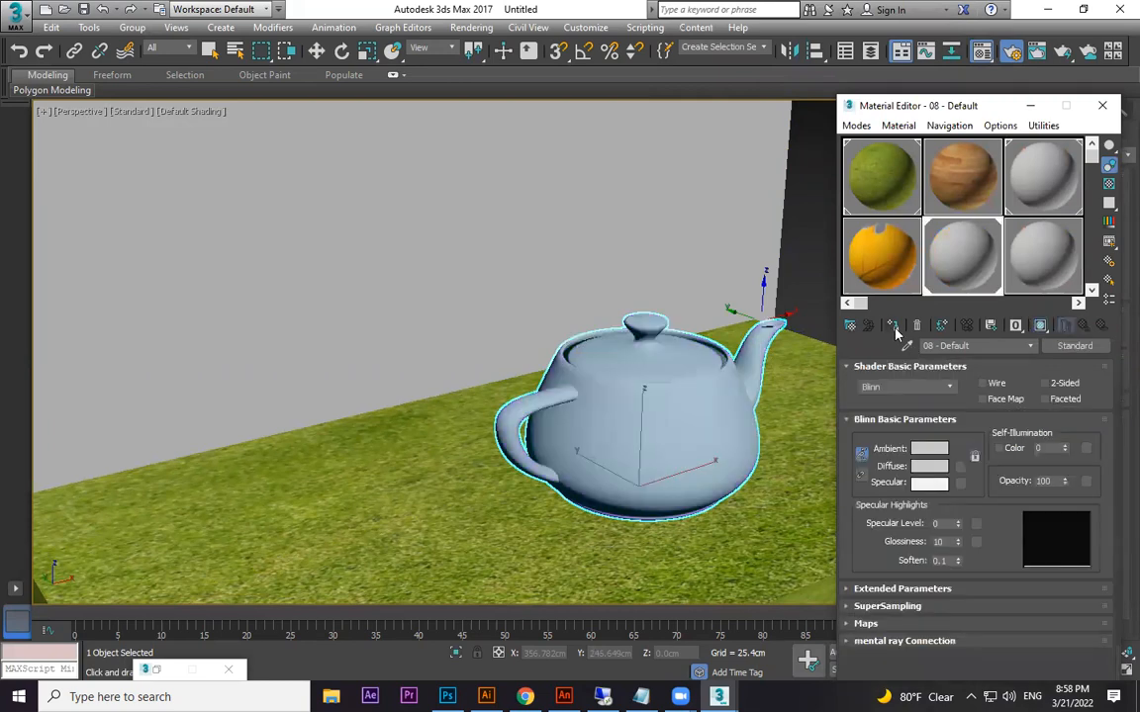
click(1075, 345)
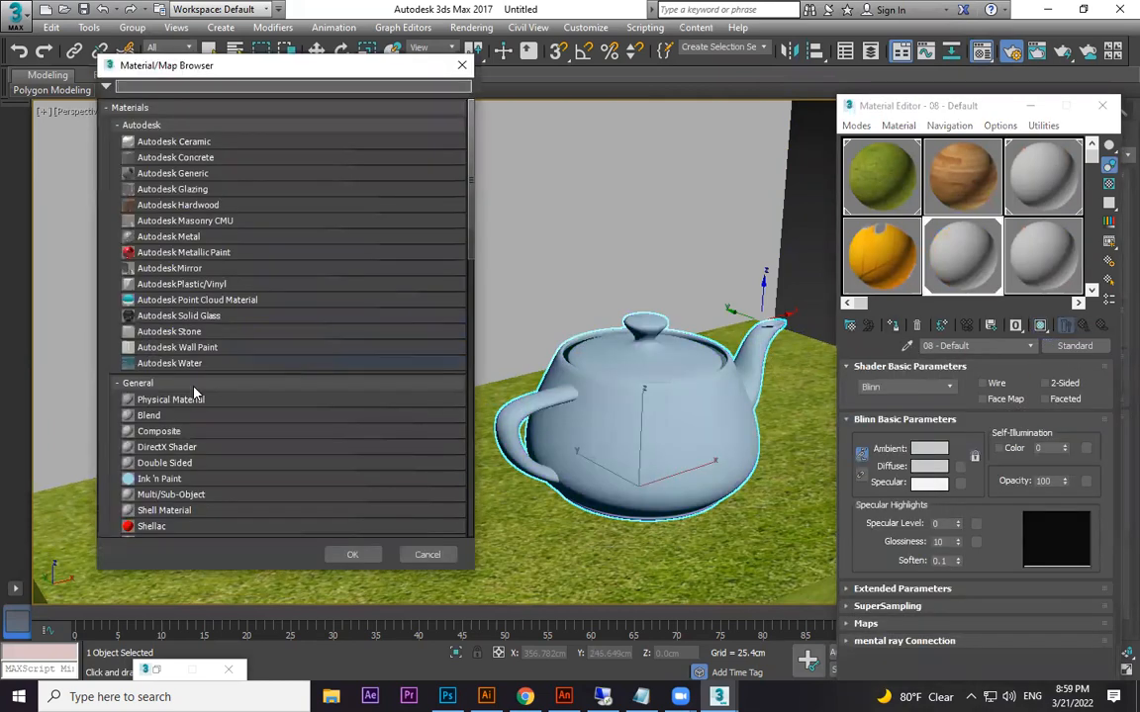
scroll(183, 406, down, 5)
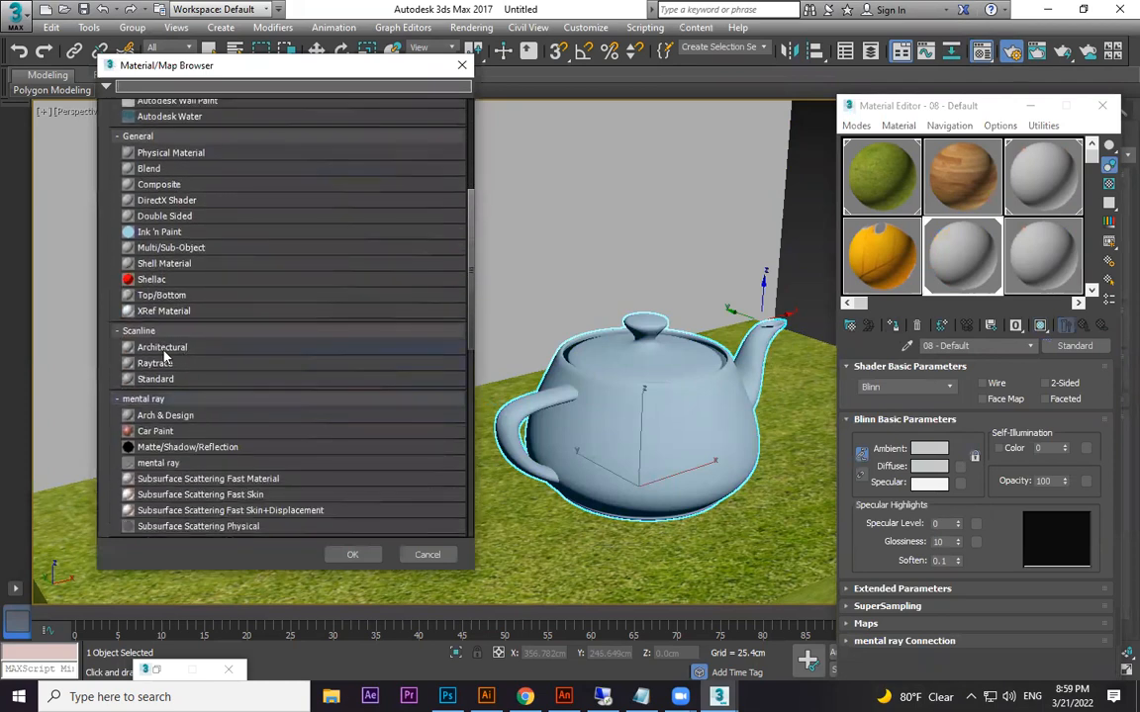
double_click(170, 416)
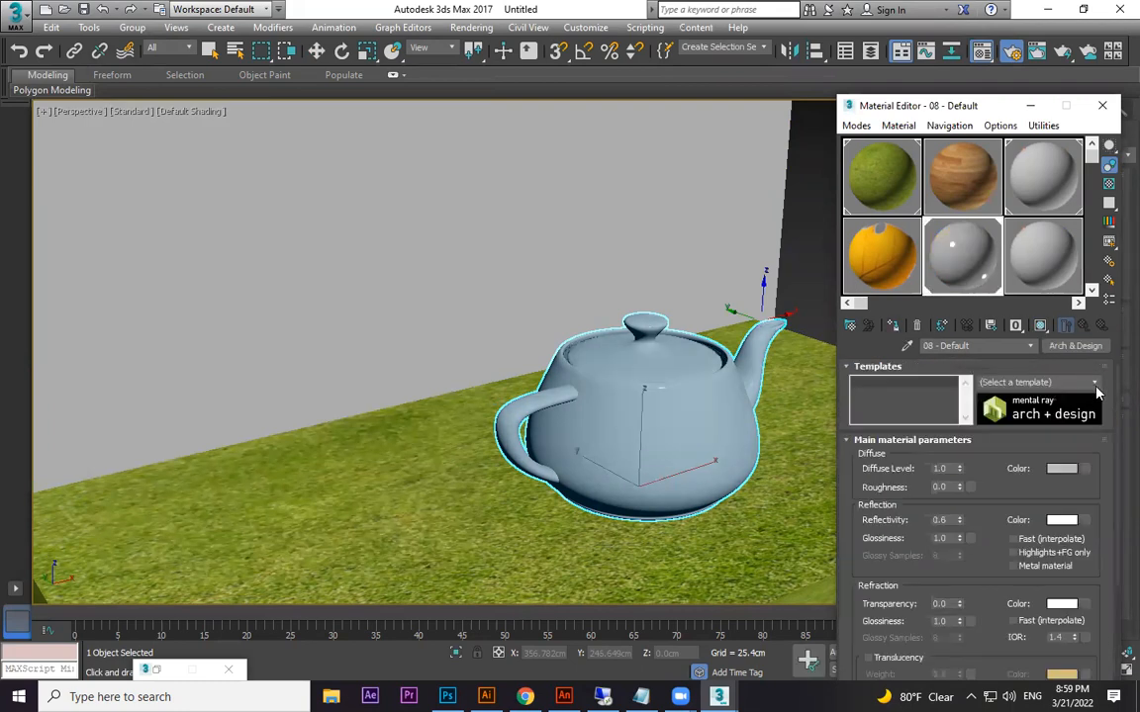
Apply the Chrome template to the teapot's Arch & Design material and minimize the Material Editor
click(1094, 384)
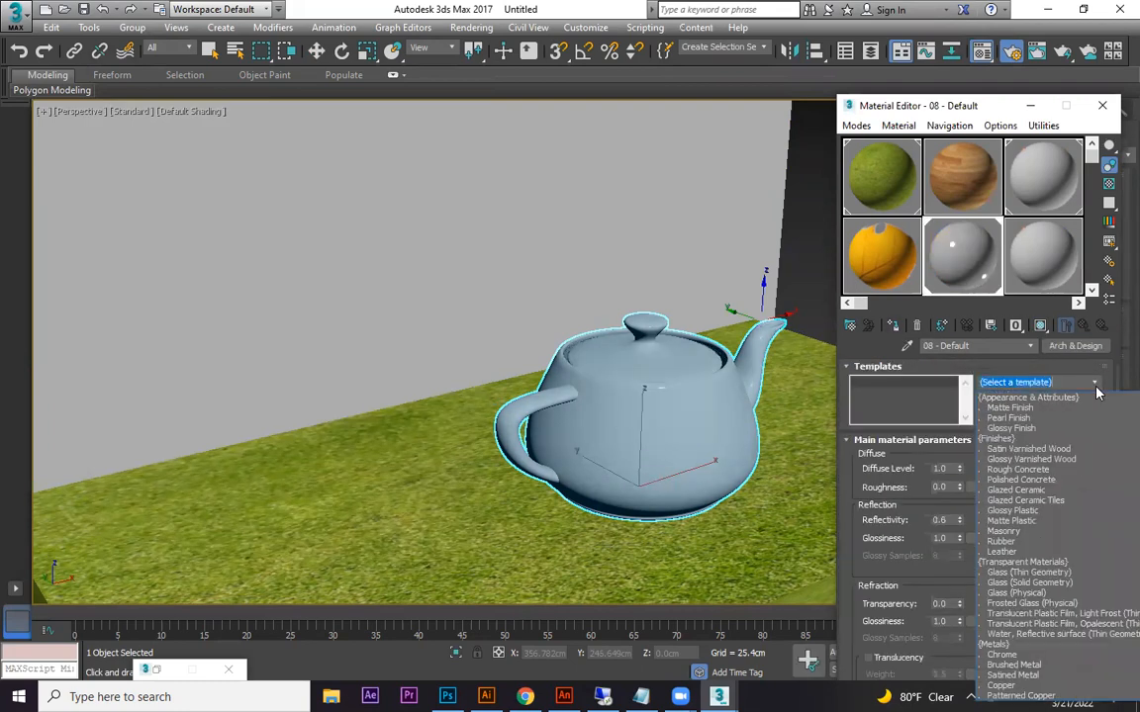
click(1014, 654)
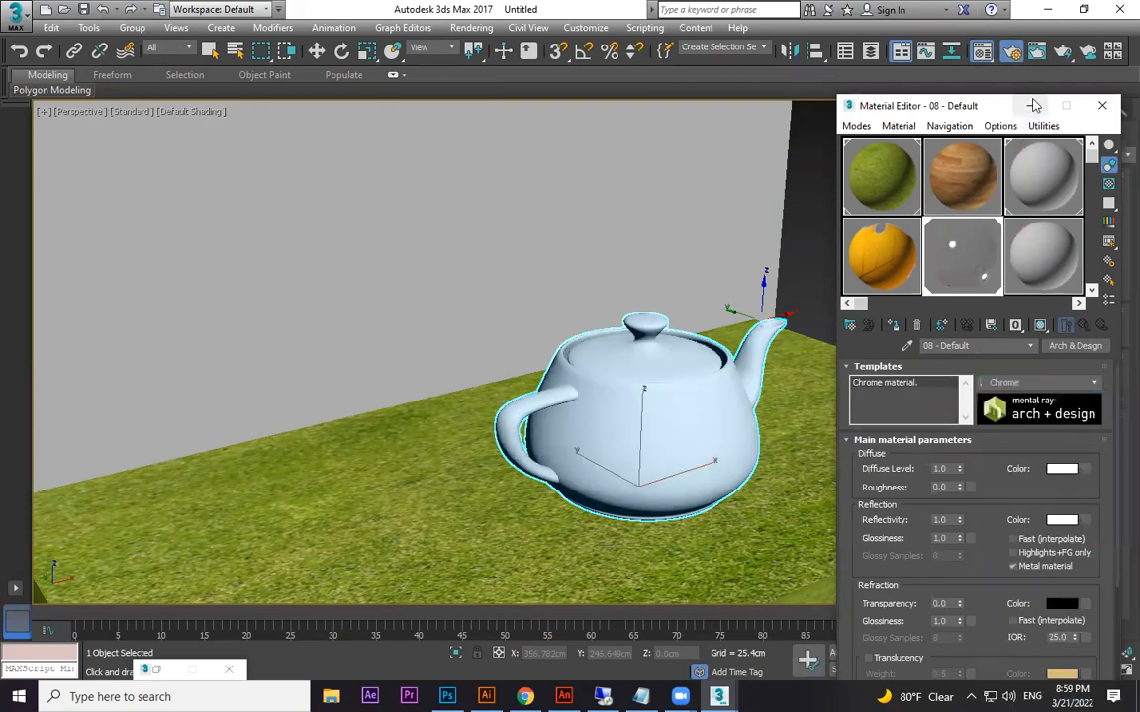
click(1030, 104)
Render the perspective view to examine the chrome teapot's reflections, and close the rendered frame
scroll(709, 386, up, 3)
scroll(708, 386, down, 2)
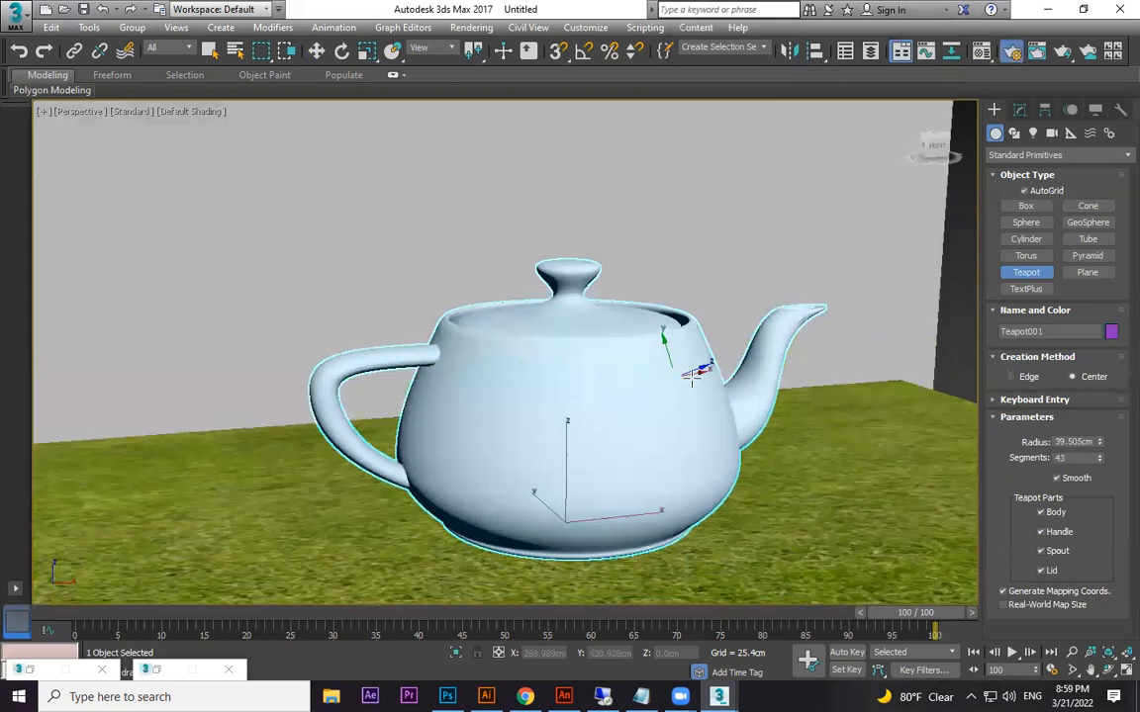
key(shift+q)
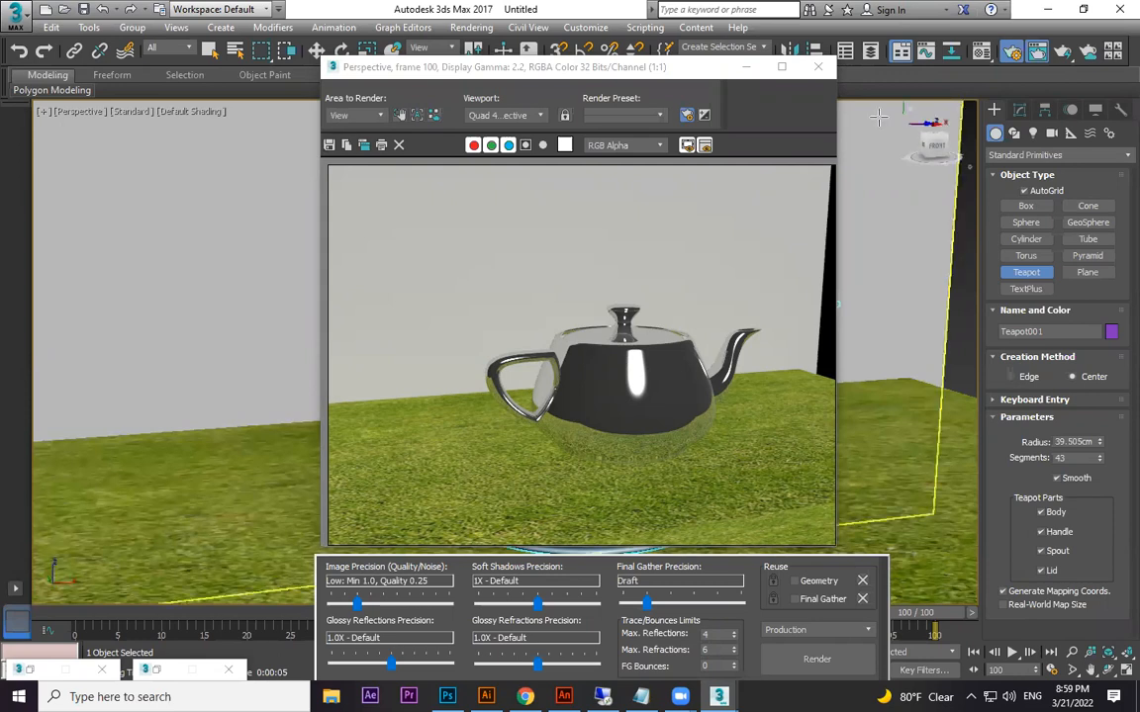
click(818, 66)
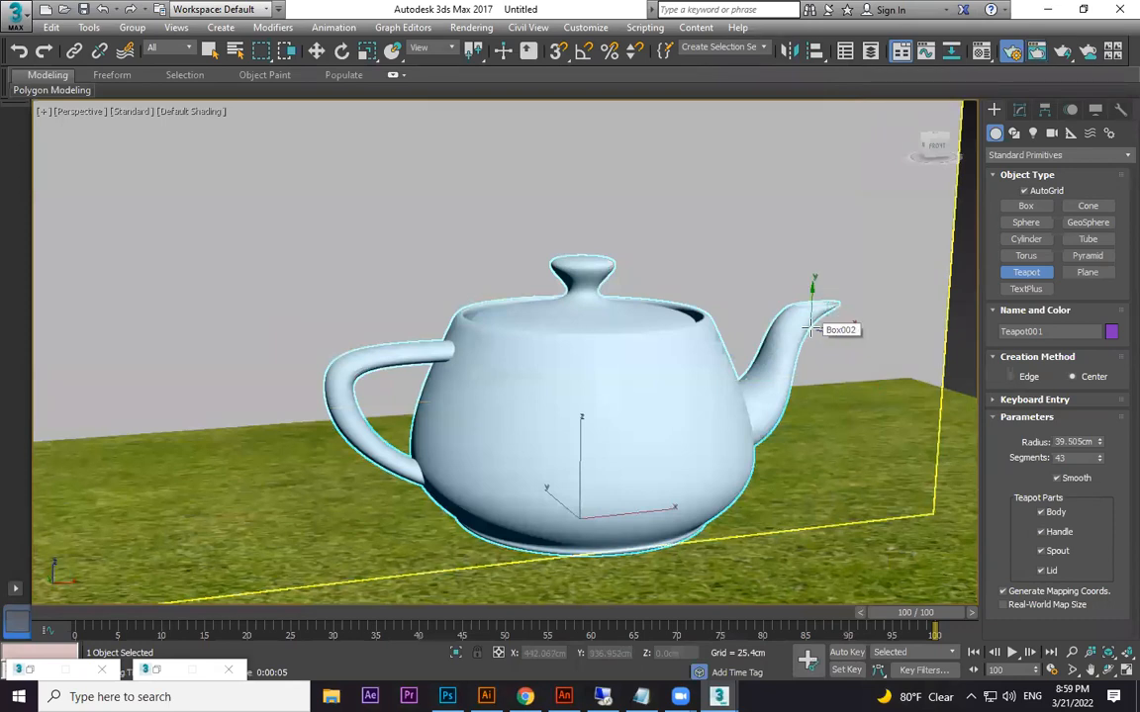
Open the environment settings to show where the background and environment map are defined
key(8)
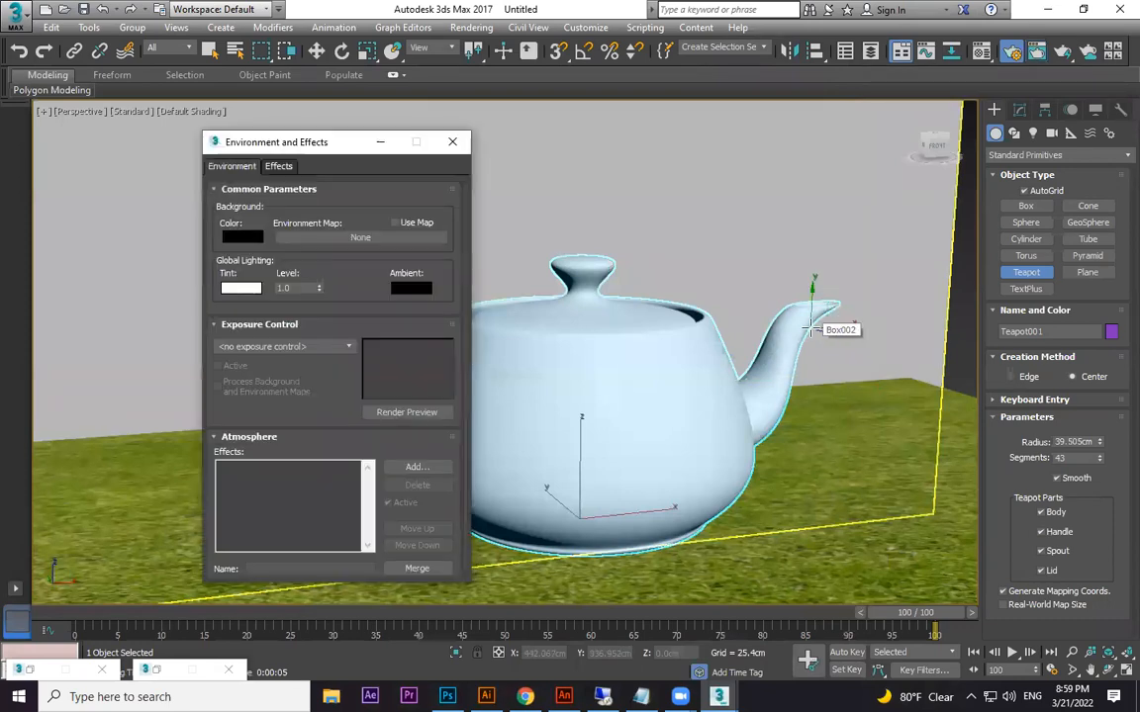
click(425, 138)
click(471, 26)
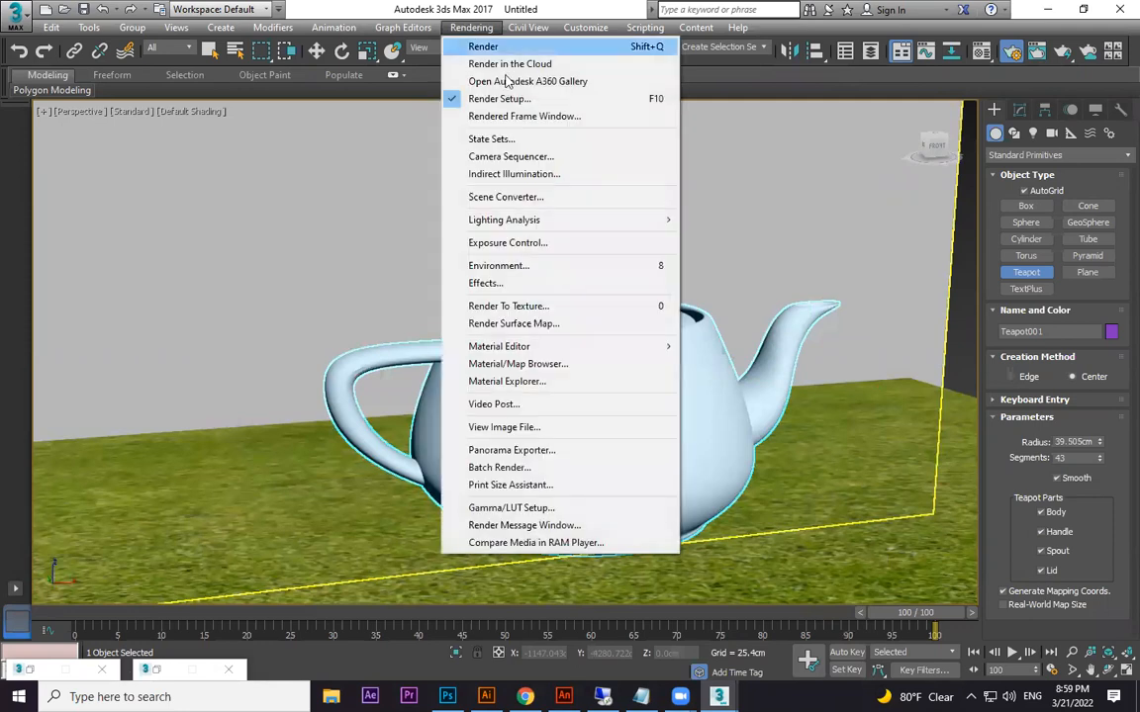
click(613, 266)
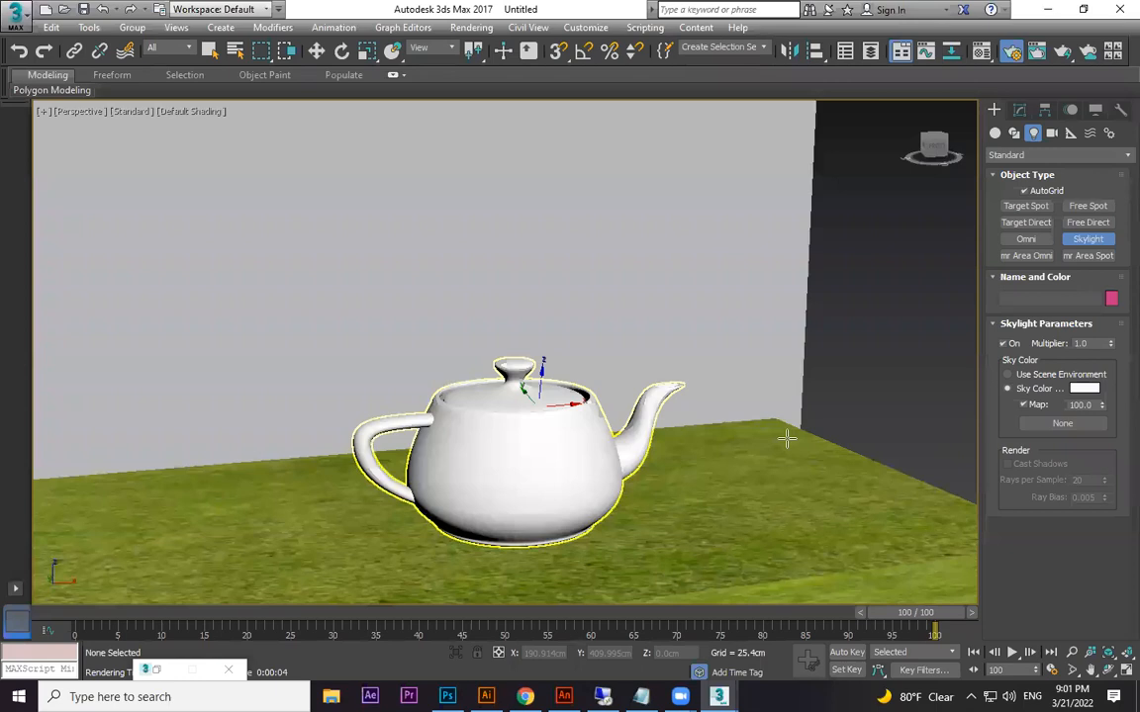
Leave the Skylight command, check the environment map slot in the environment settings, and minimize that dialog
scroll(704, 432, up, 4)
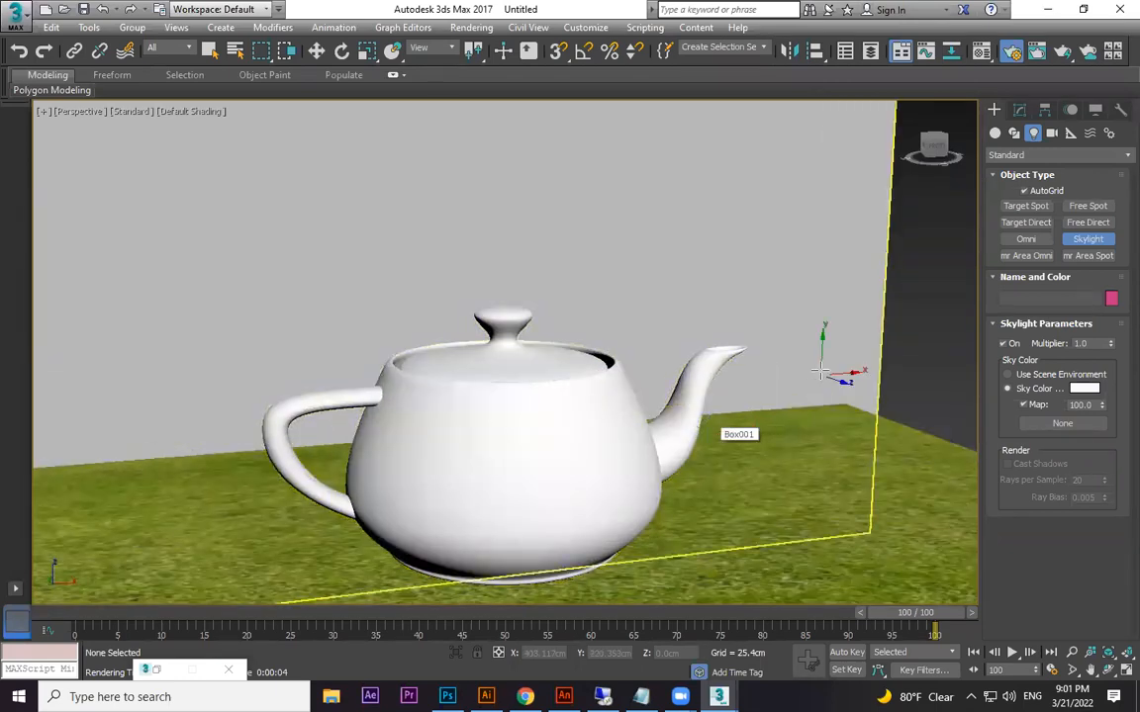
scroll(816, 376, down, 4)
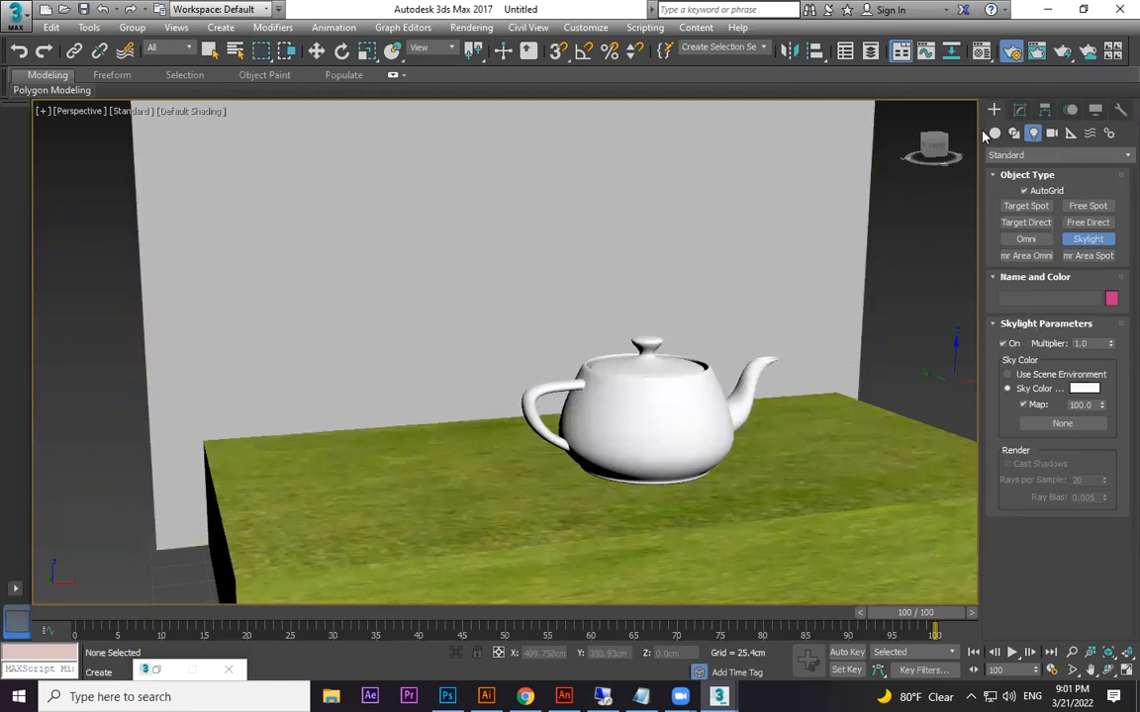
right_click(887, 353)
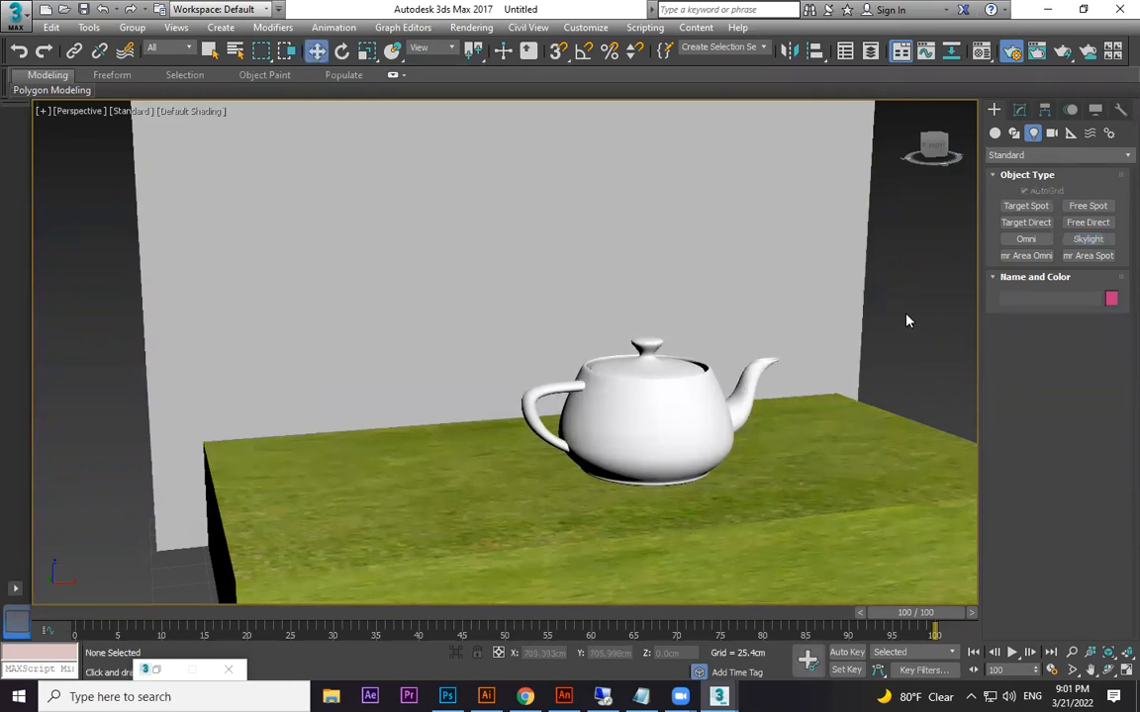
key(8)
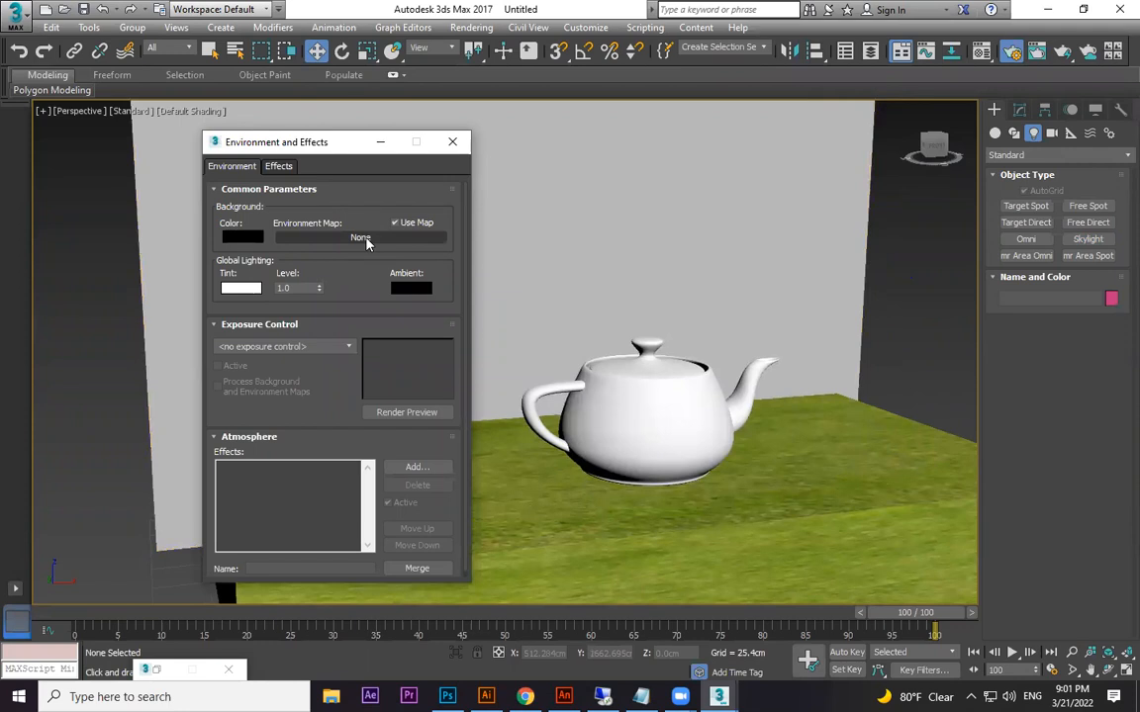
click(380, 141)
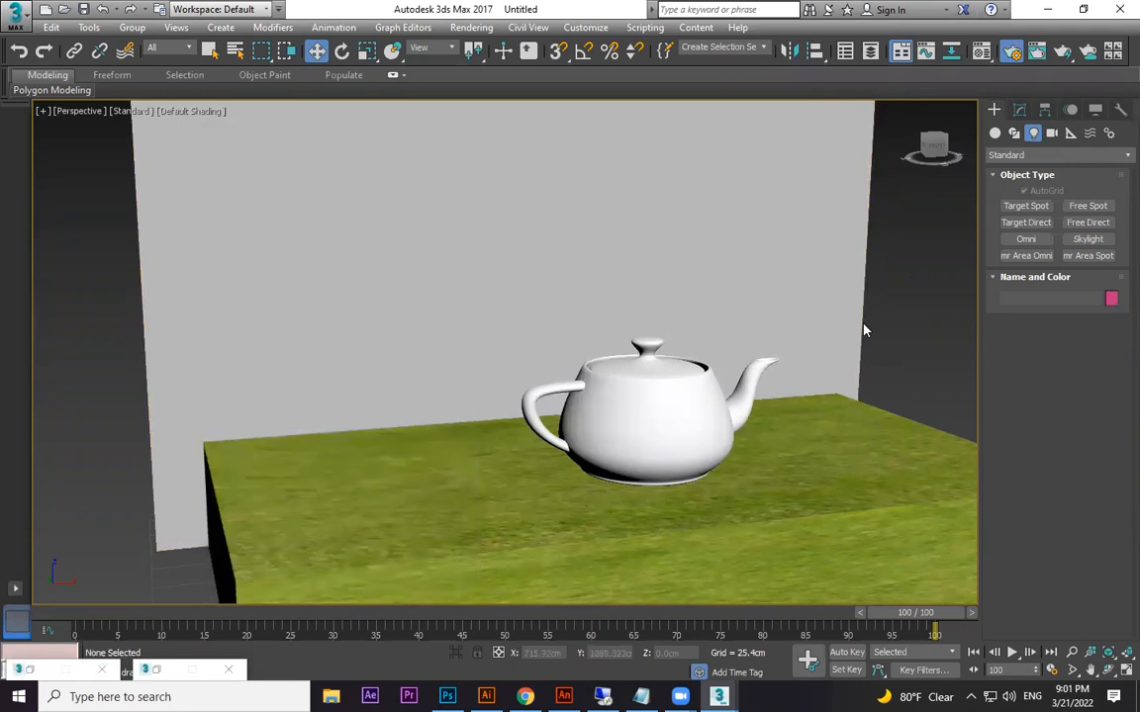
Delete the grey wall box behind the teapot
scroll(782, 297, down, 5)
click(816, 283)
key(Delete)
scroll(796, 377, up, 6)
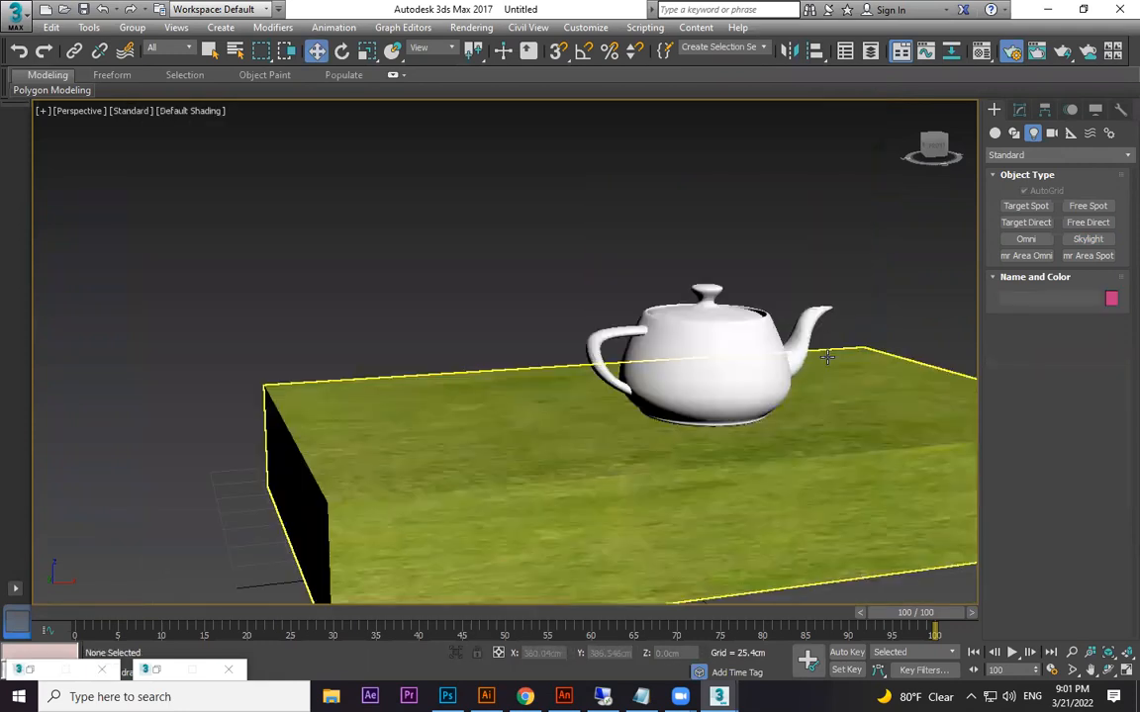
alt+middle_drag(795, 376, 827, 374)
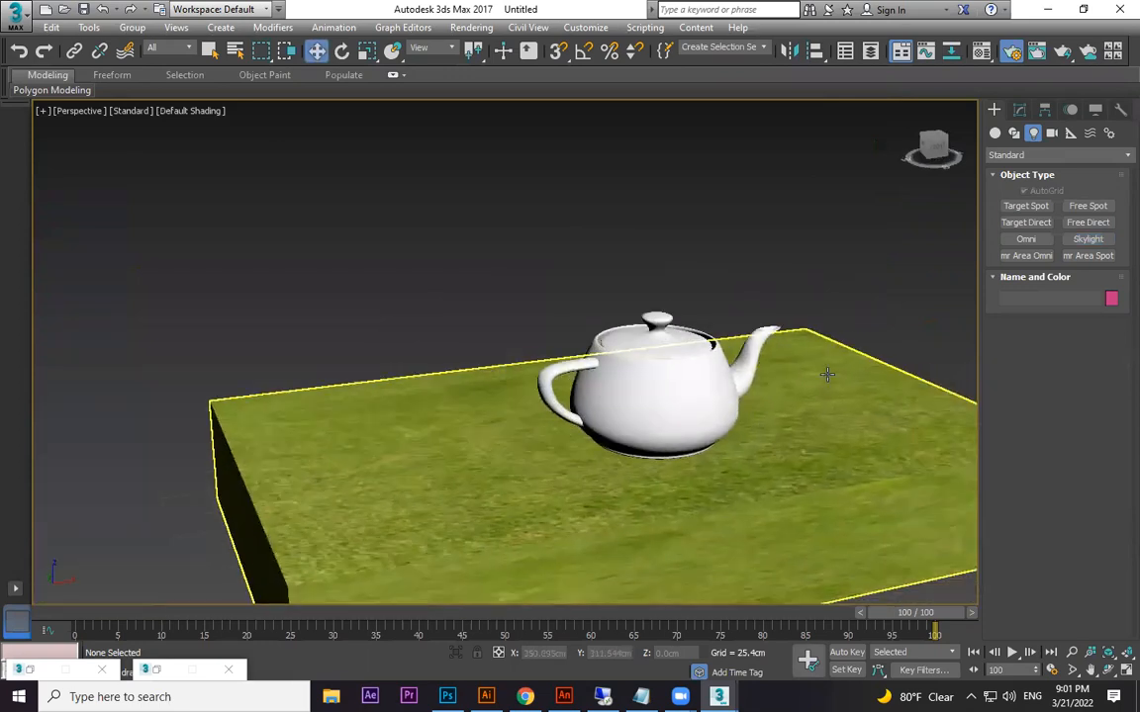
Create a standard Skylight in the empty space beside the grass box, near the teapot's spout side
click(1086, 241)
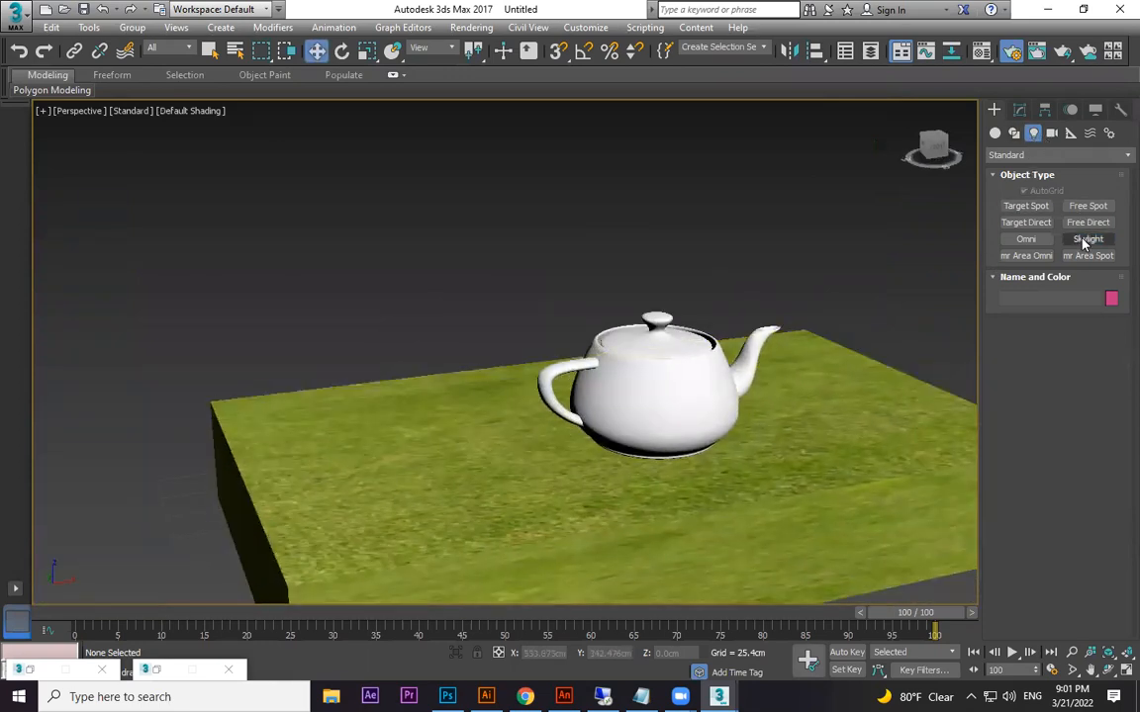
middle_drag(922, 346, 808, 379)
click(872, 371)
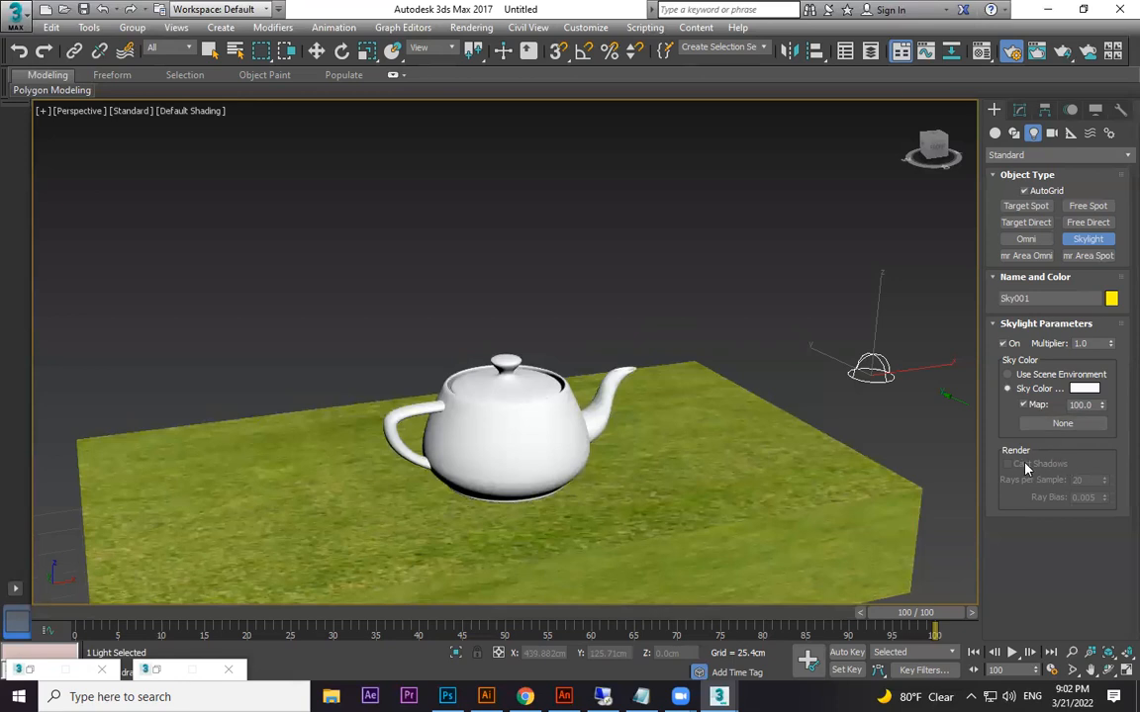
right_click(834, 298)
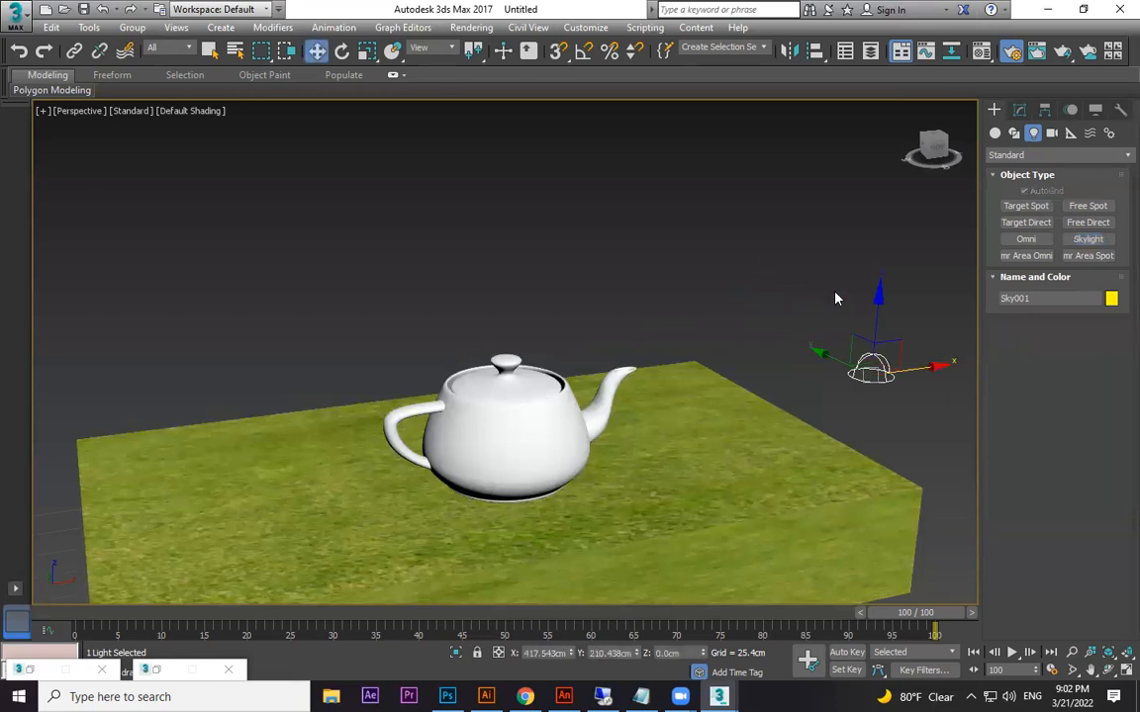
Load MeadowTrail03_sm.hdr as a Bitmap into the skylight's sky color map, using Real Pixels (32 bpp) internal storage
click(873, 382)
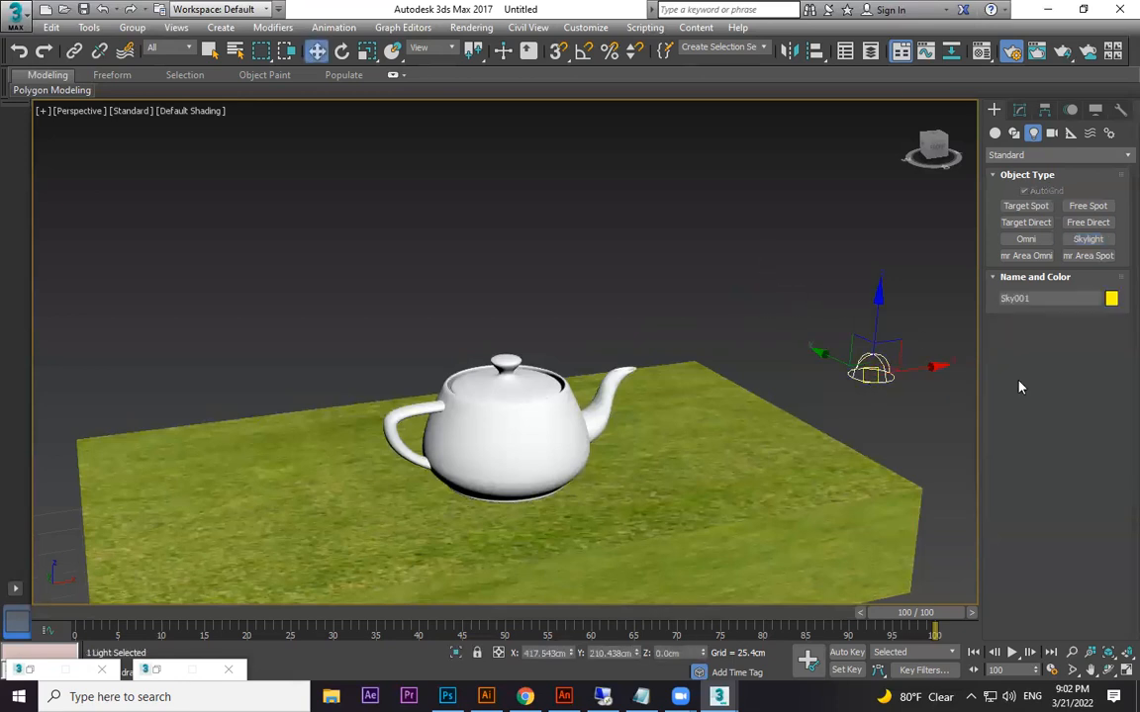
click(1021, 109)
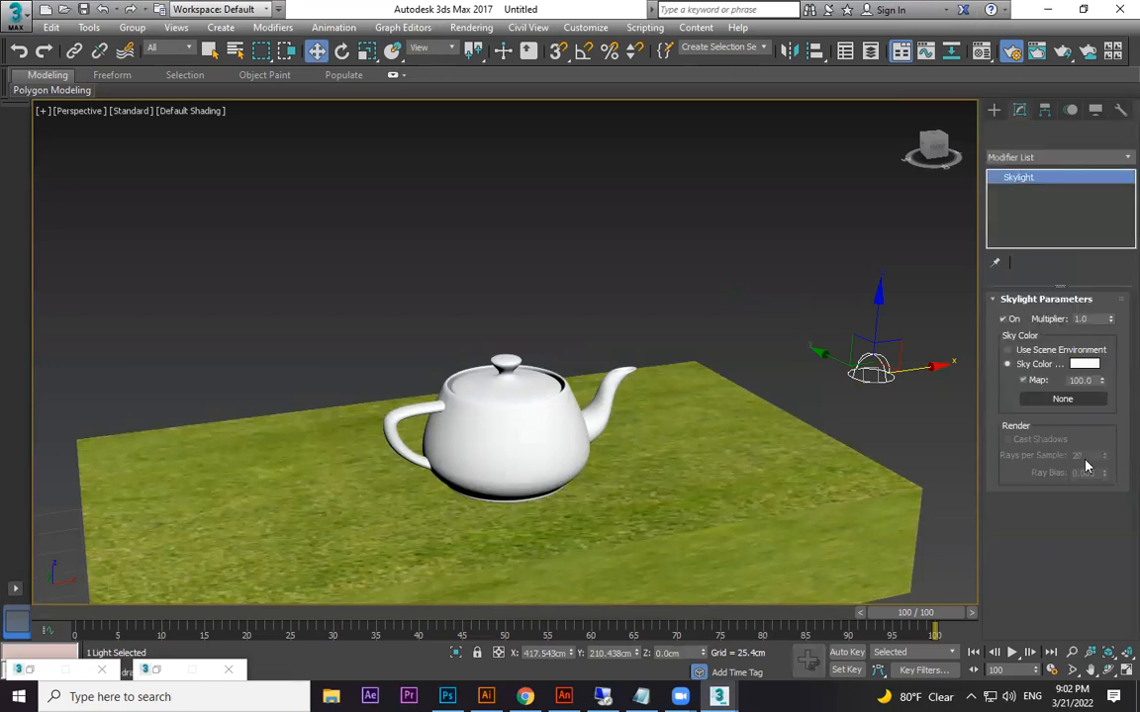
click(1057, 399)
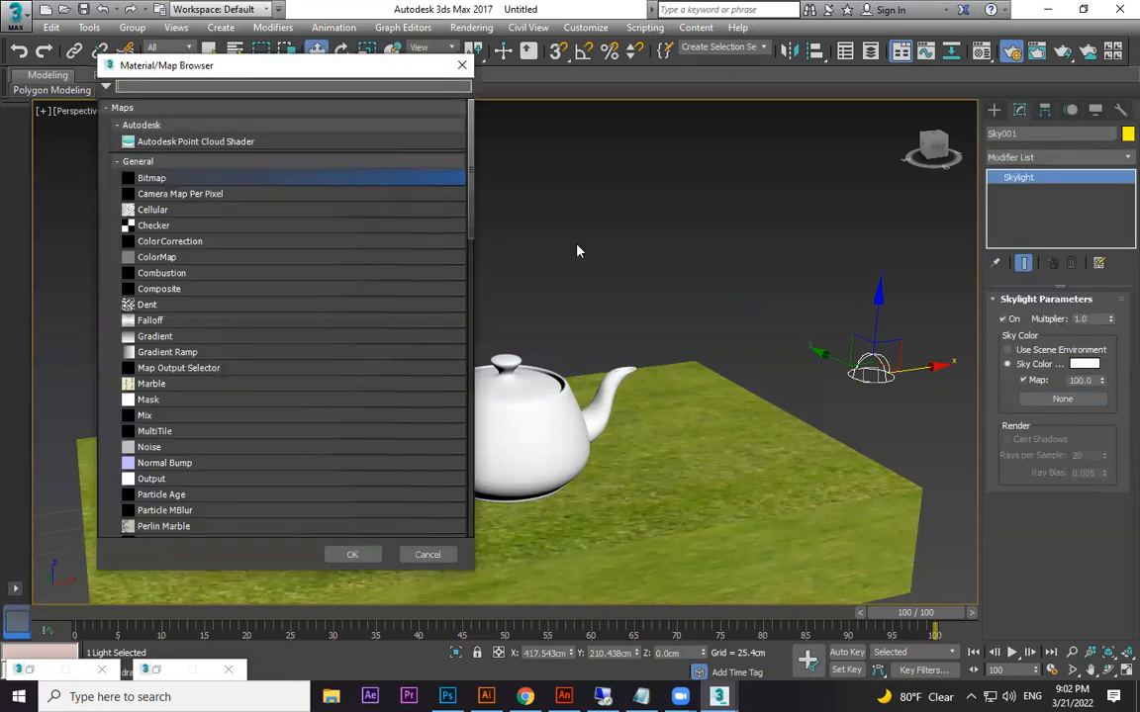
double_click(154, 177)
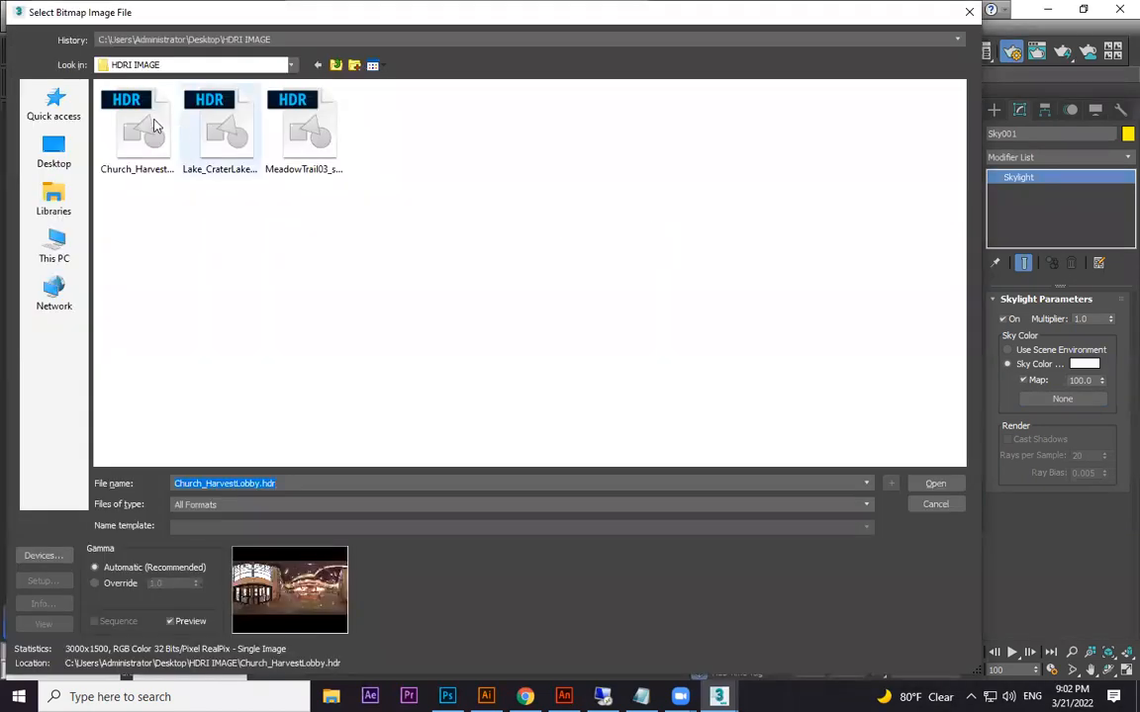
click(154, 120)
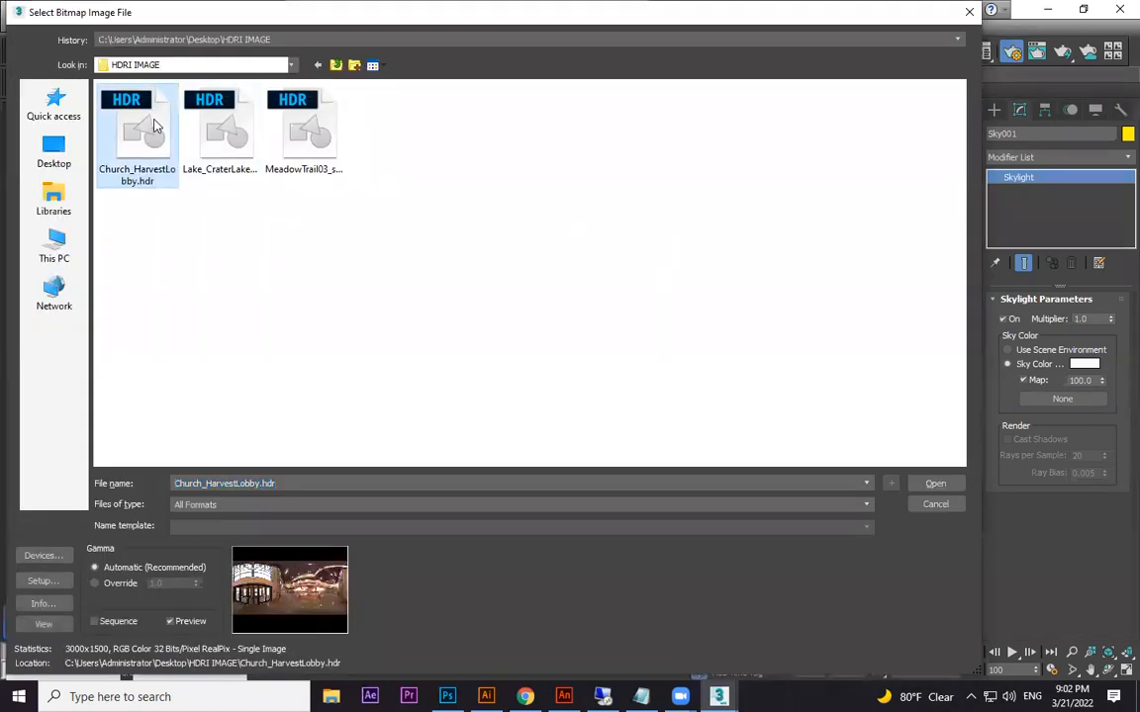
click(219, 127)
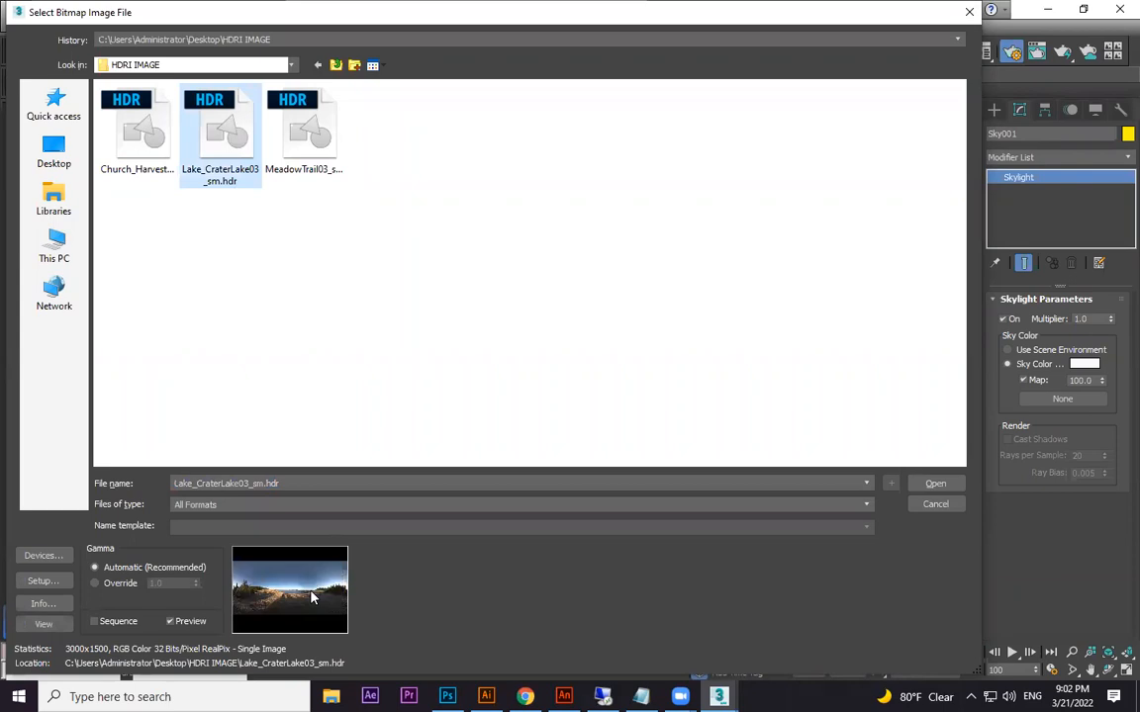
click(300, 127)
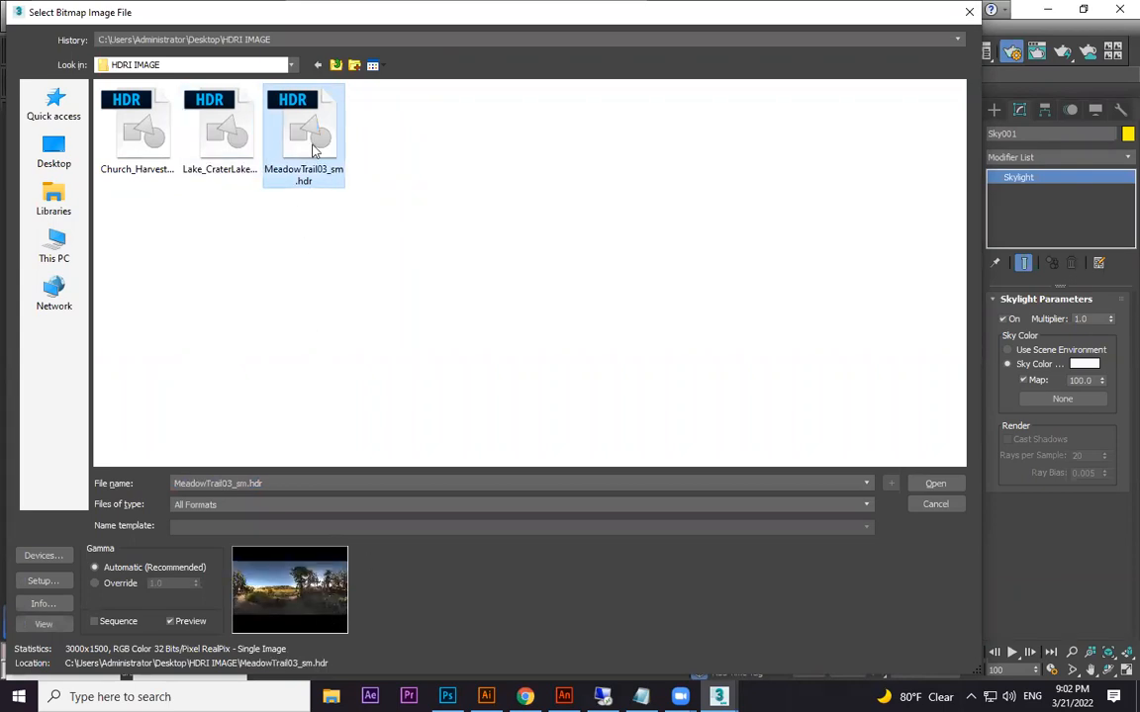
click(934, 484)
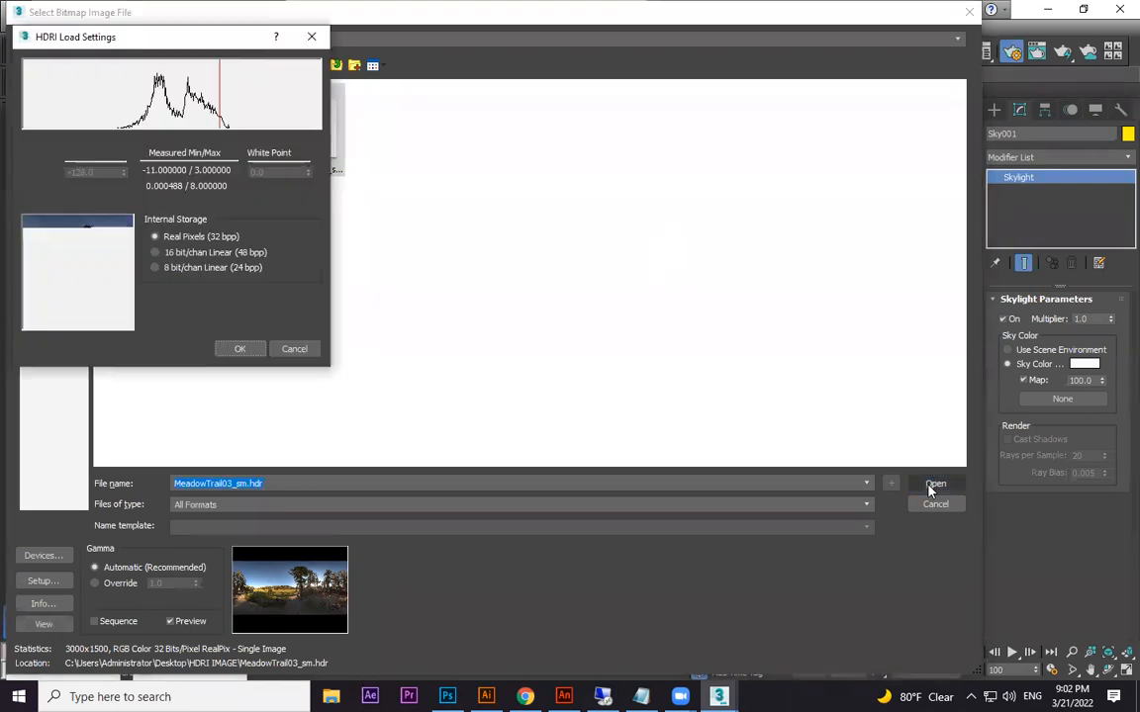
click(241, 350)
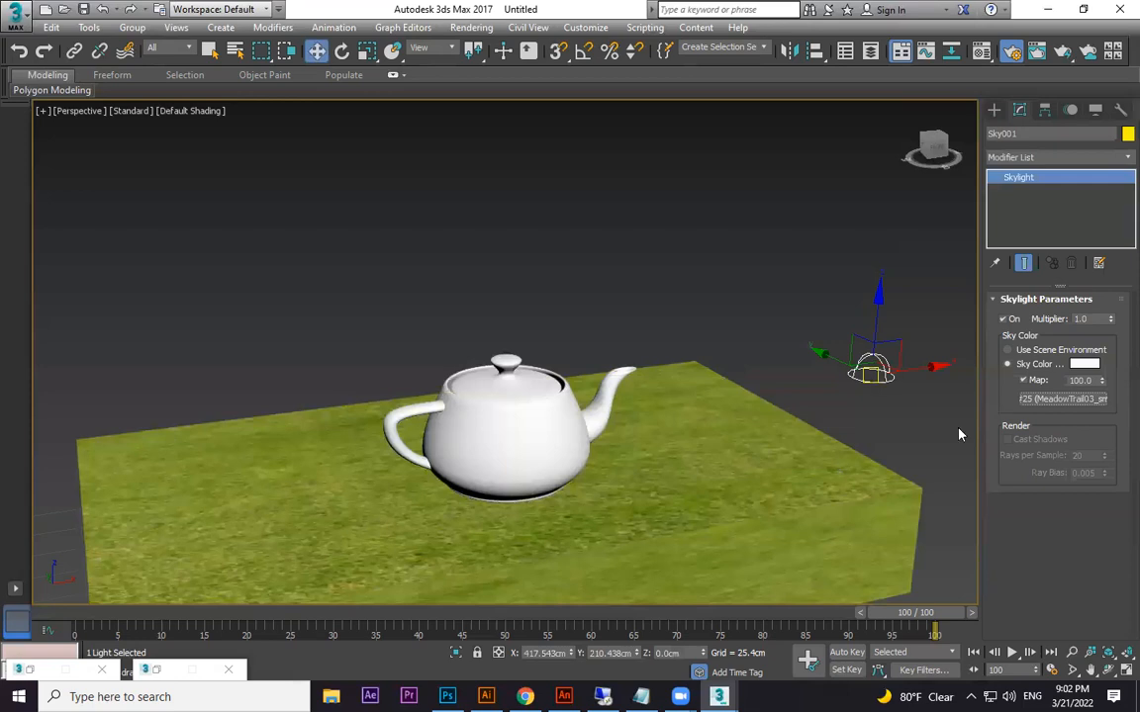
Open the environment settings and copy the skylight's MeadowTrail03_sm.hdr map into the Environment Map slot as an instance
key(8)
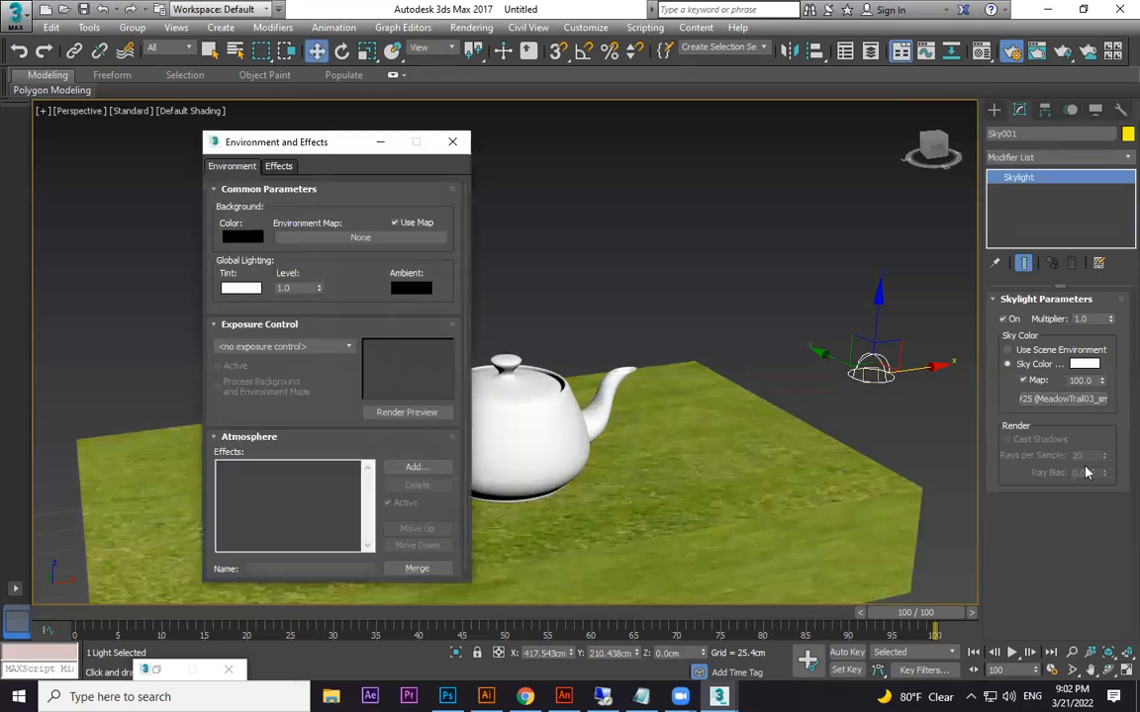
click(1060, 400)
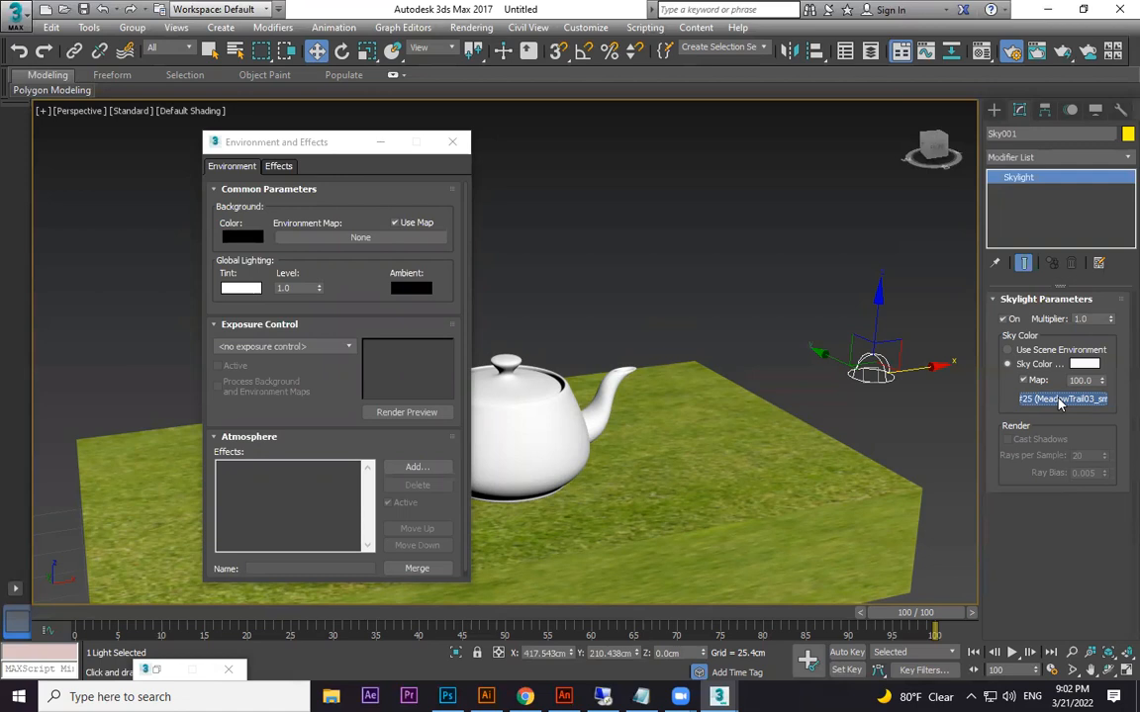
drag(1054, 400, 363, 239)
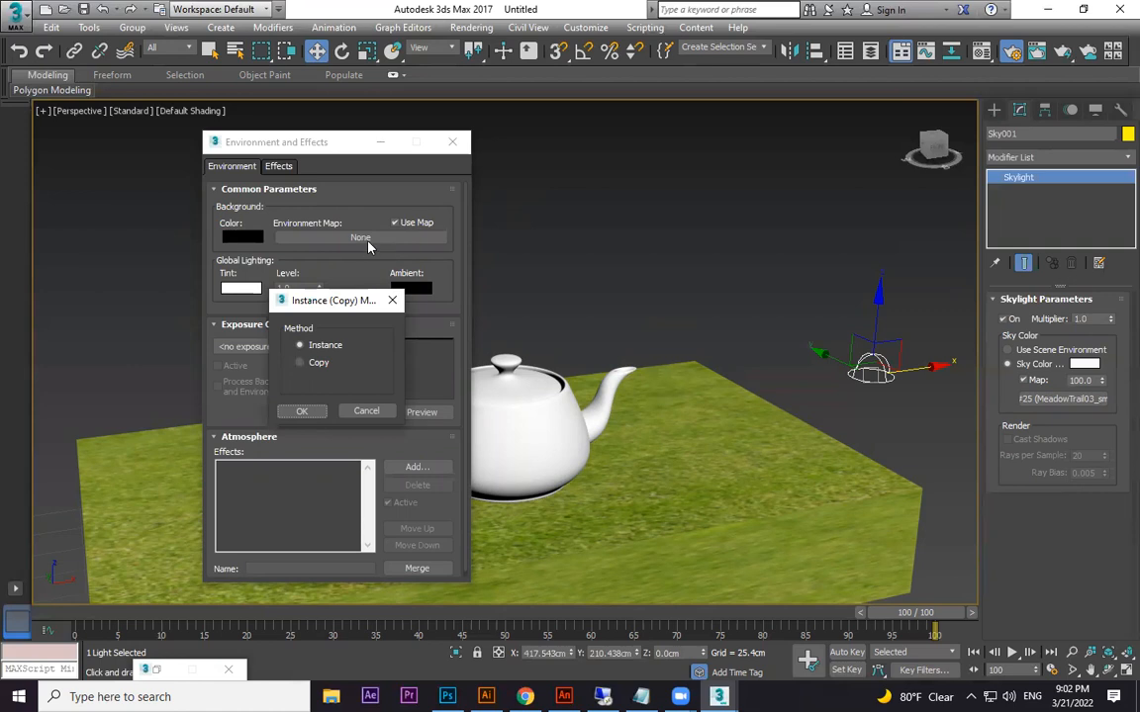
click(305, 411)
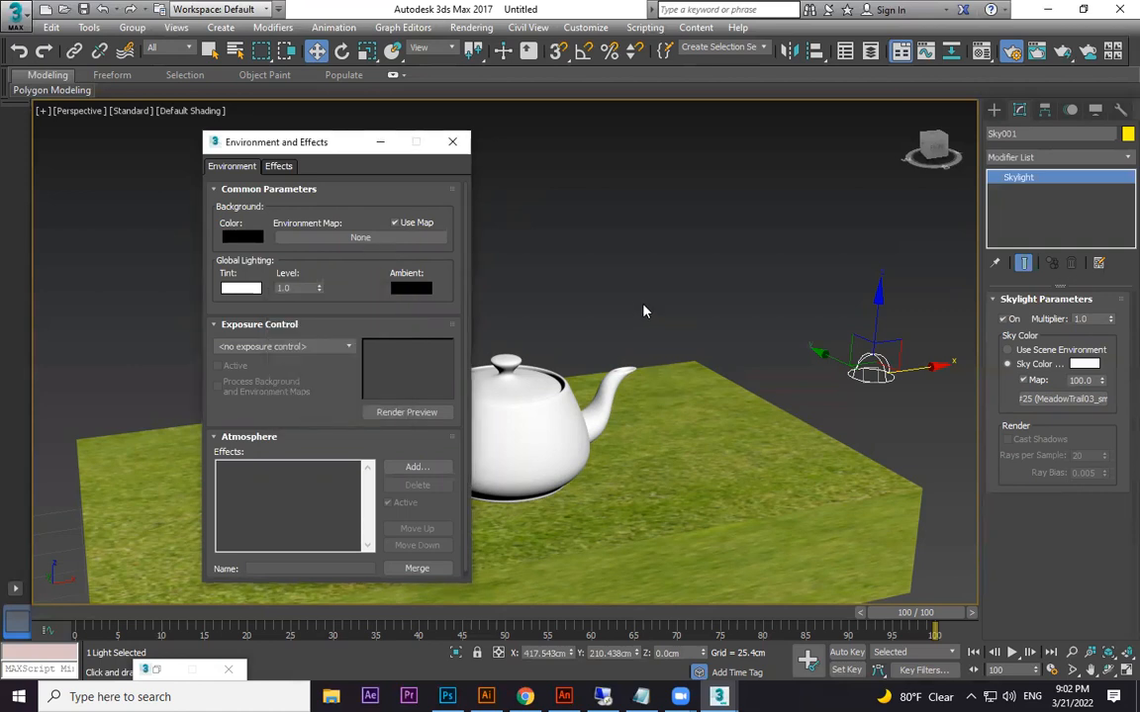
Frame the teapot closer from a lower angle, test-render the perspective view, and close the render window
middle_drag(644, 310, 716, 298)
scroll(682, 392, up, 2)
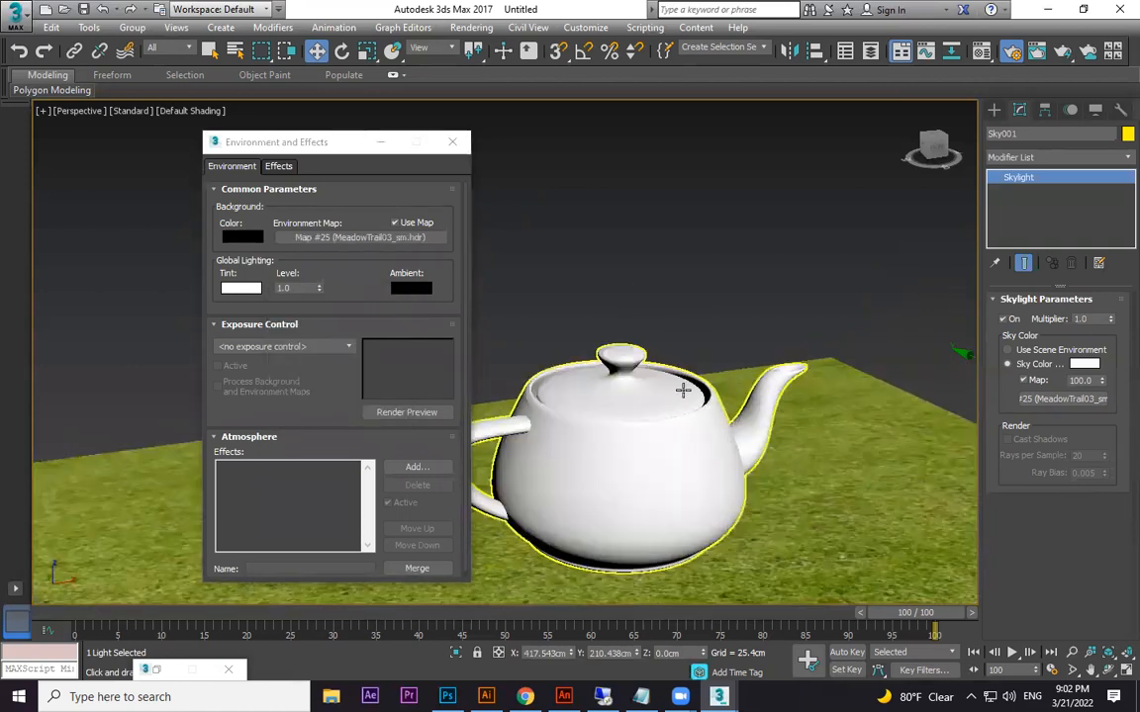
alt+middle_drag(687, 380, 799, 496)
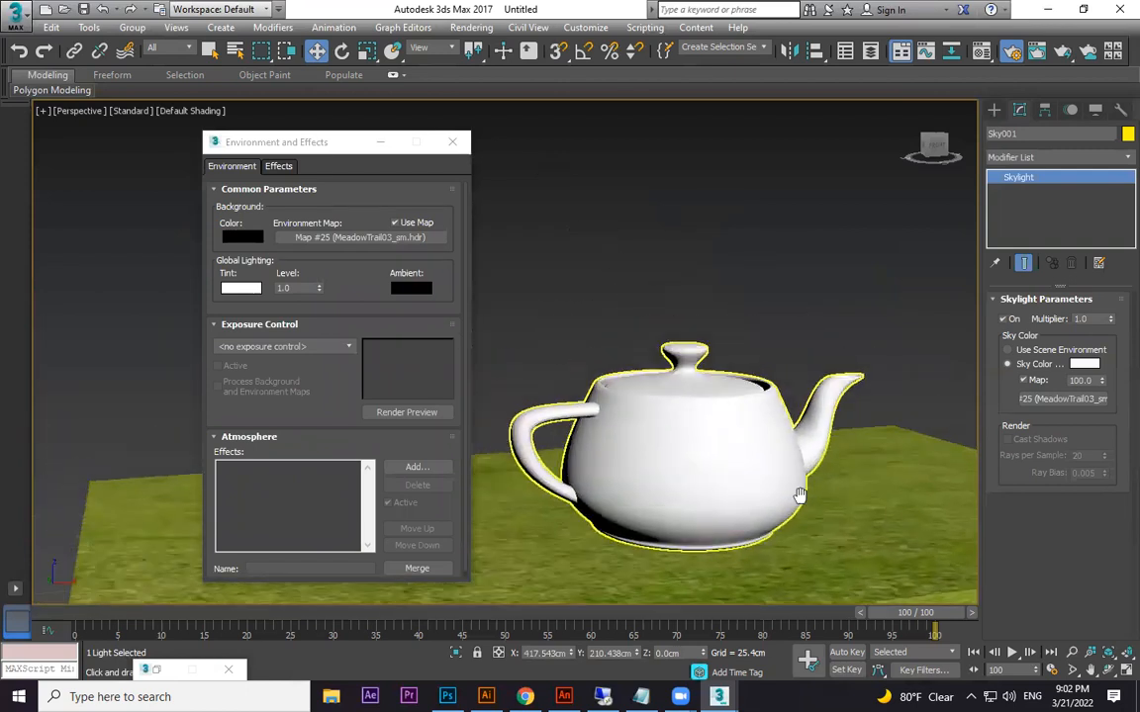
key(shift+q)
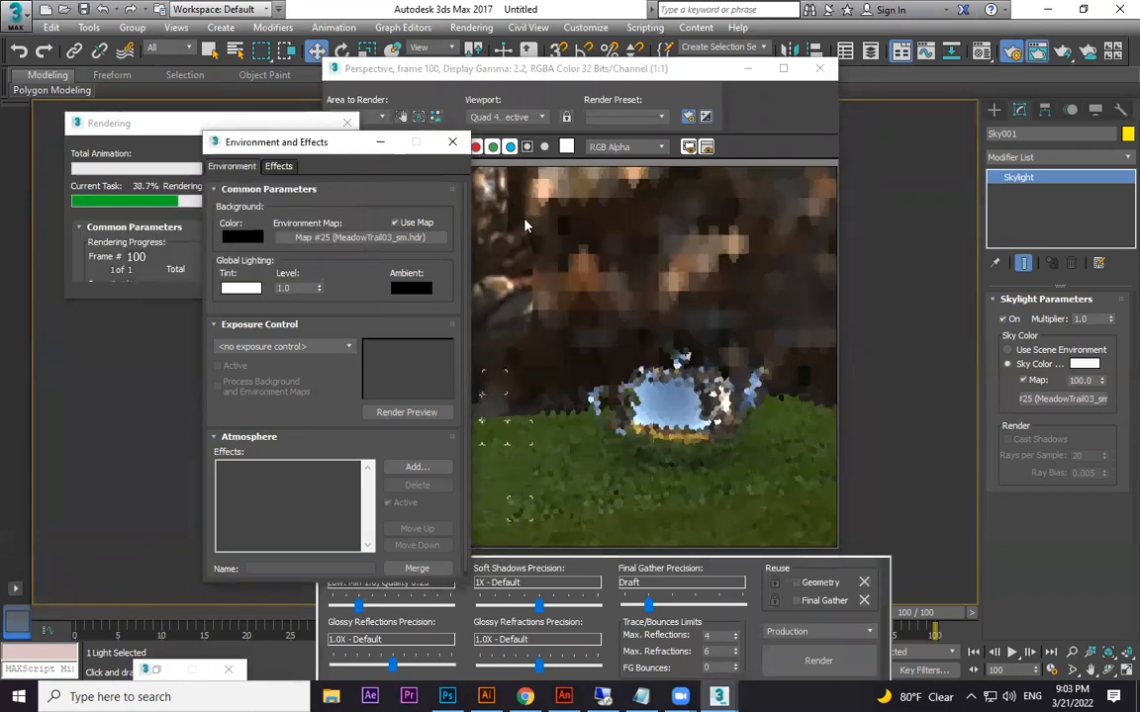
click(820, 69)
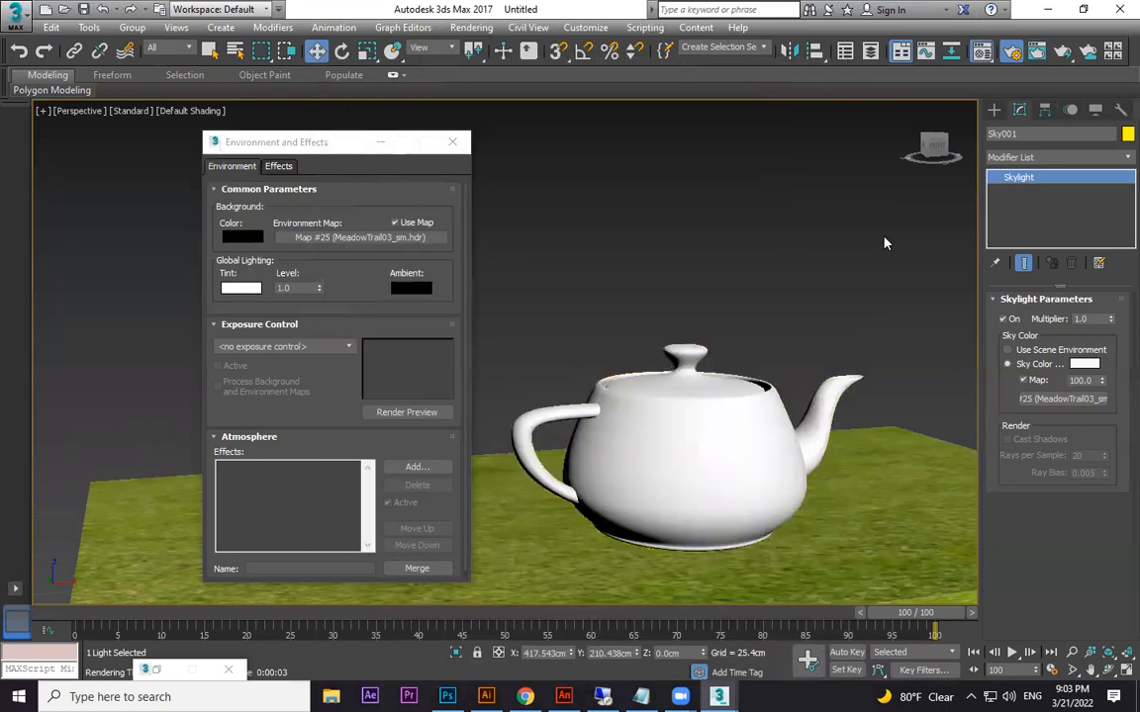
Instance the MeadowTrail03_sm.hdr environment map into the sixth Material Editor sample slot and set its coordinates to Environ
key(m)
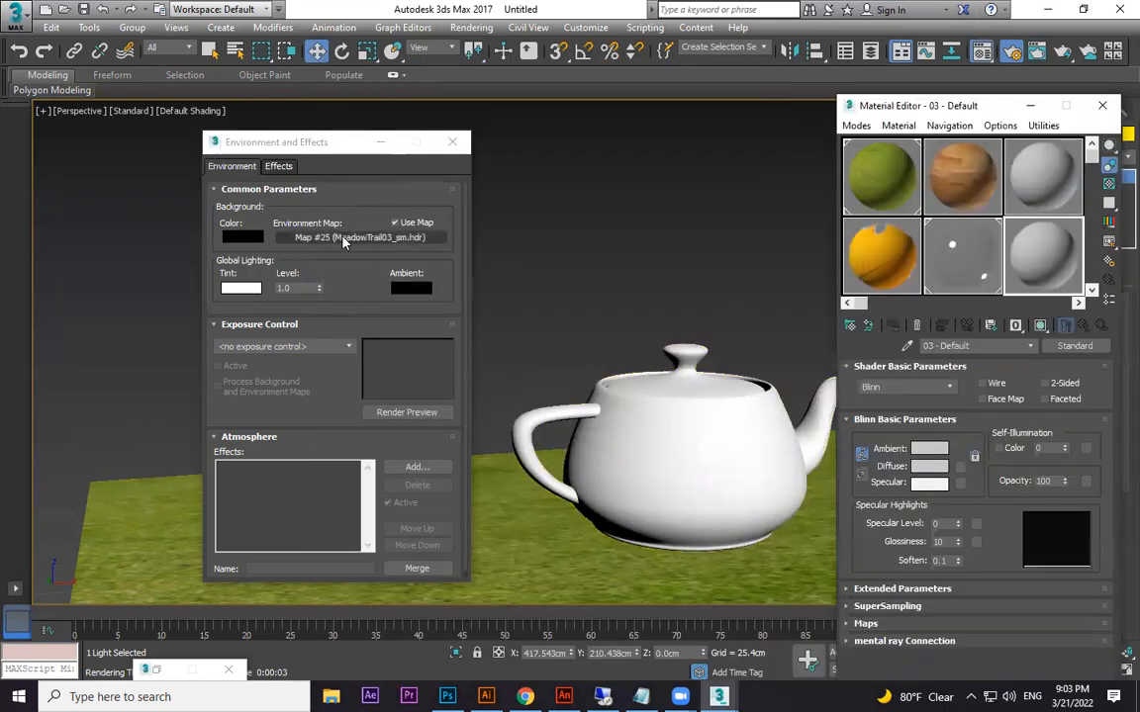
drag(342, 245, 1043, 259)
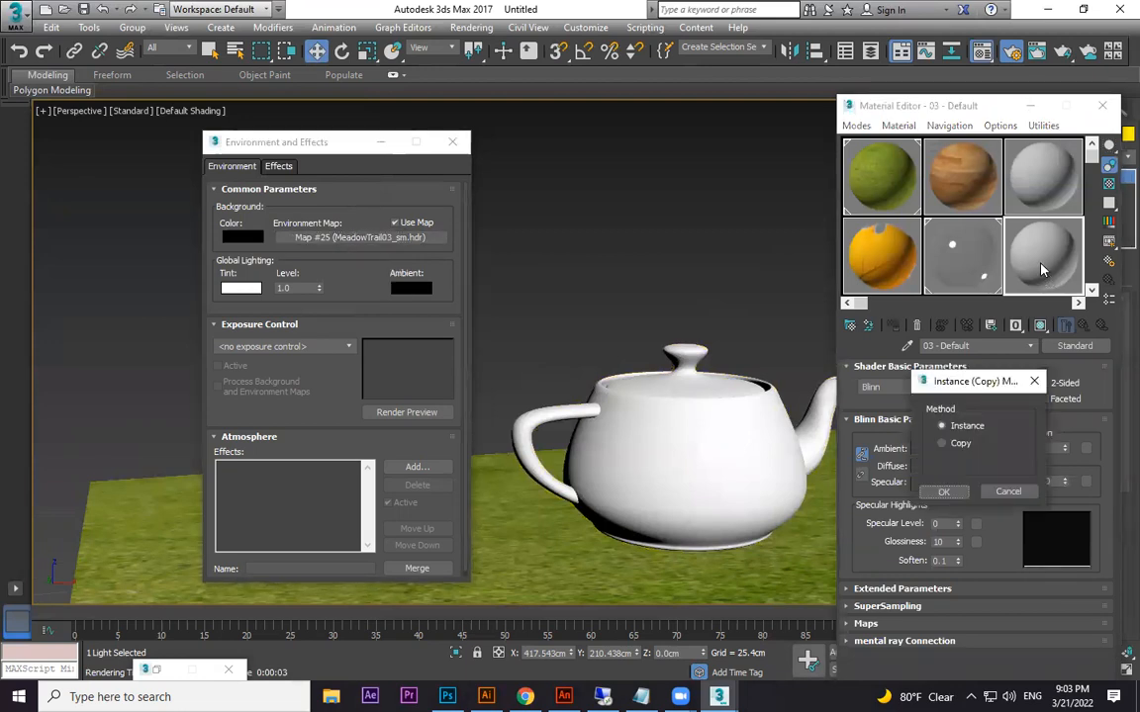
click(945, 492)
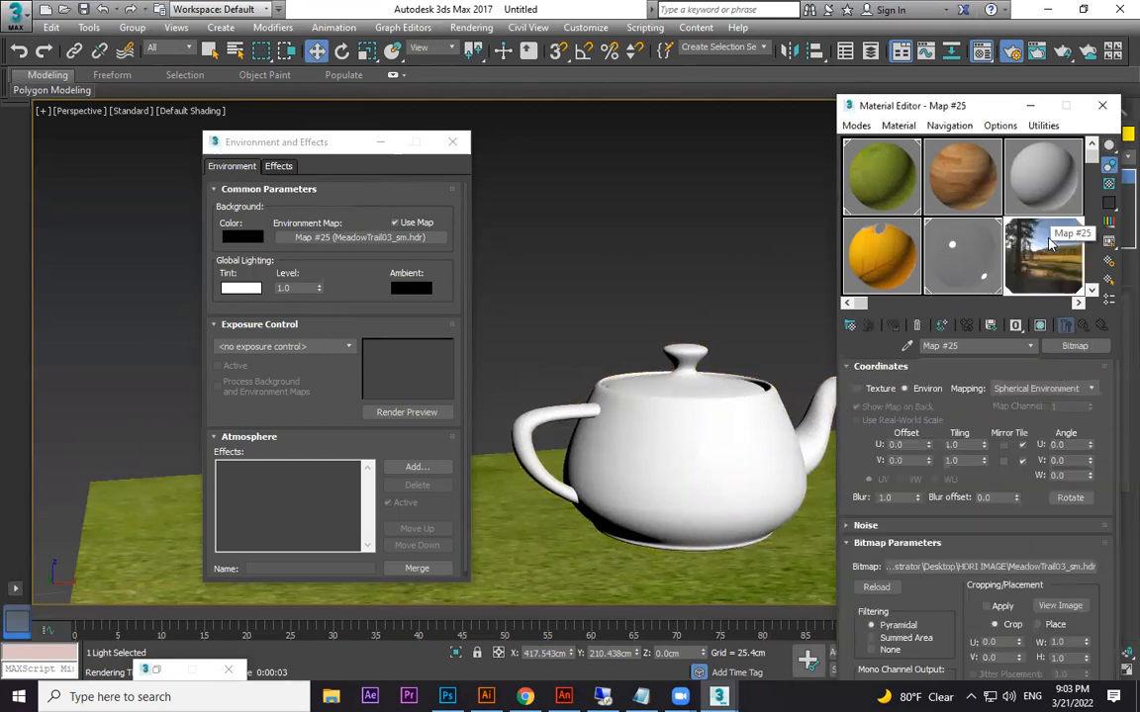
click(857, 388)
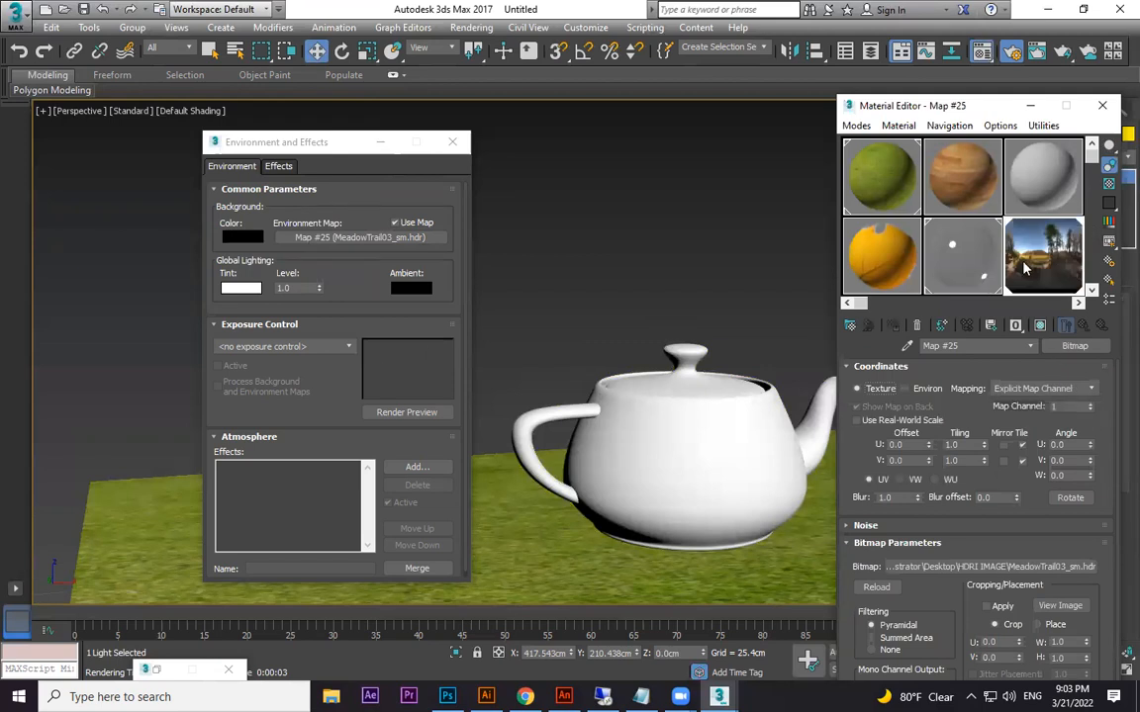
click(906, 389)
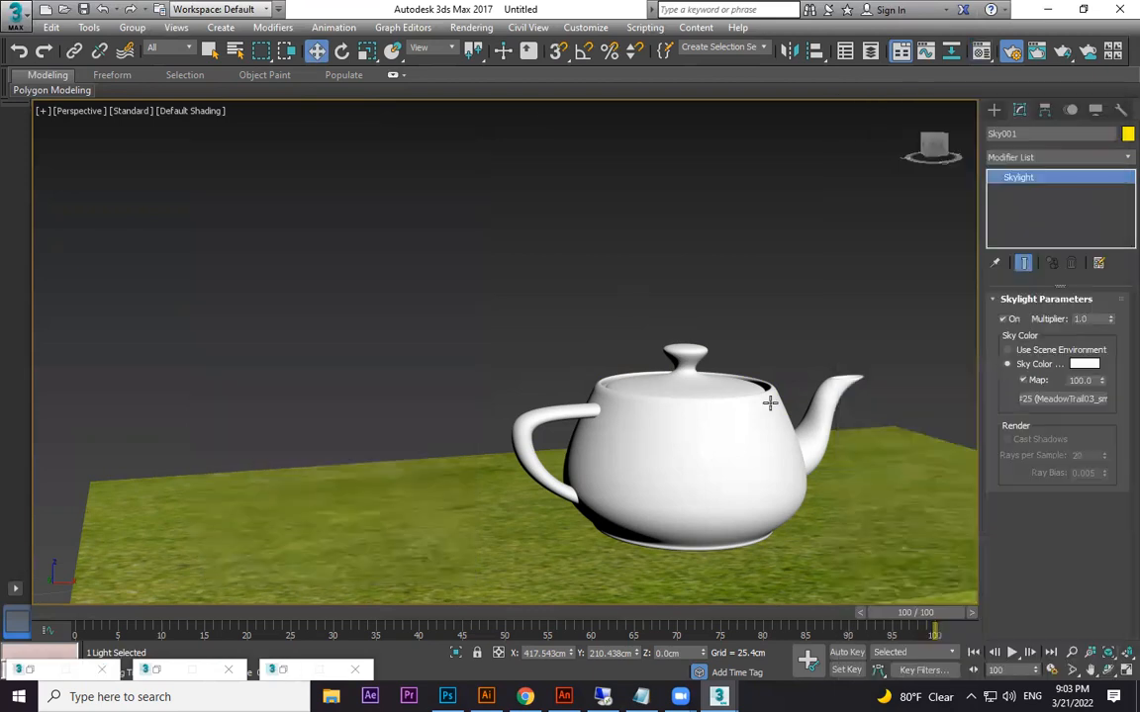
Render the enlarged teapot against the meadow environment and close the finished render
scroll(756, 400, up, 3)
middle_drag(800, 391, 812, 392)
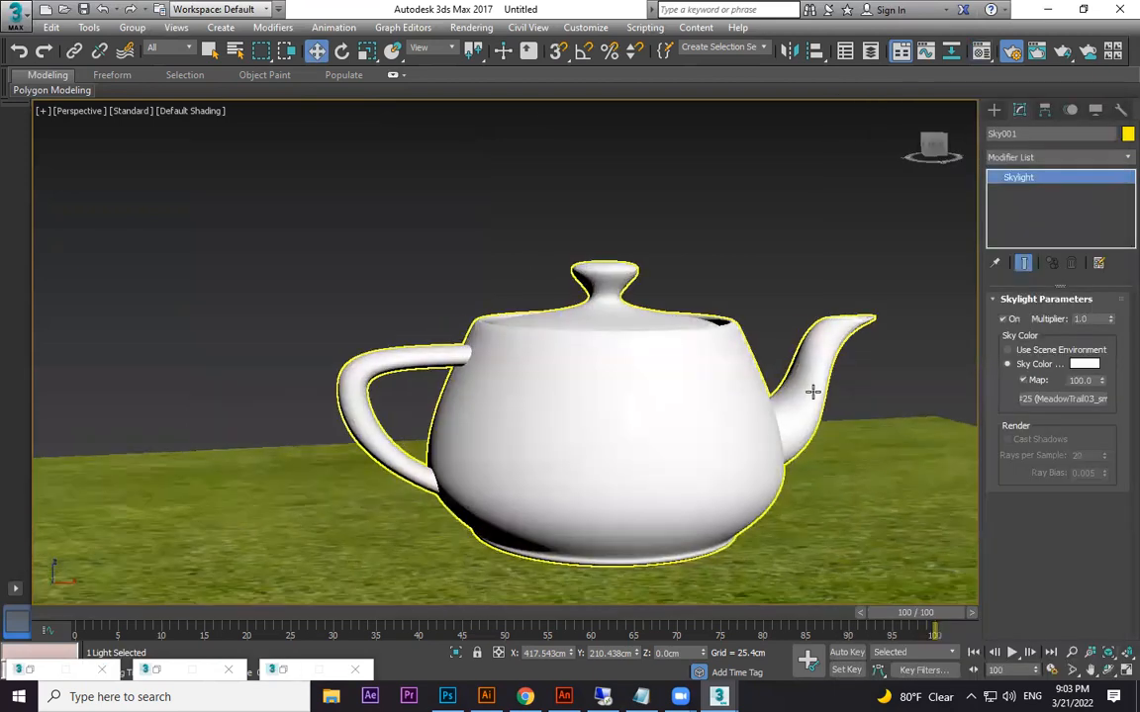
key(shift+q)
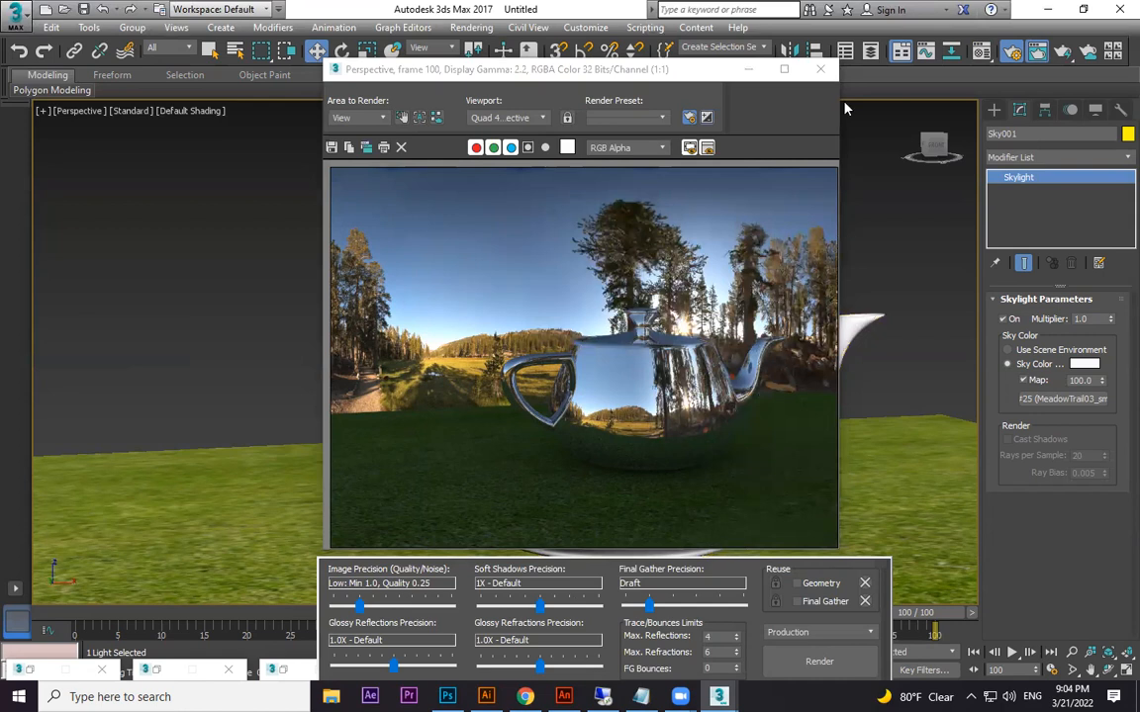
click(821, 72)
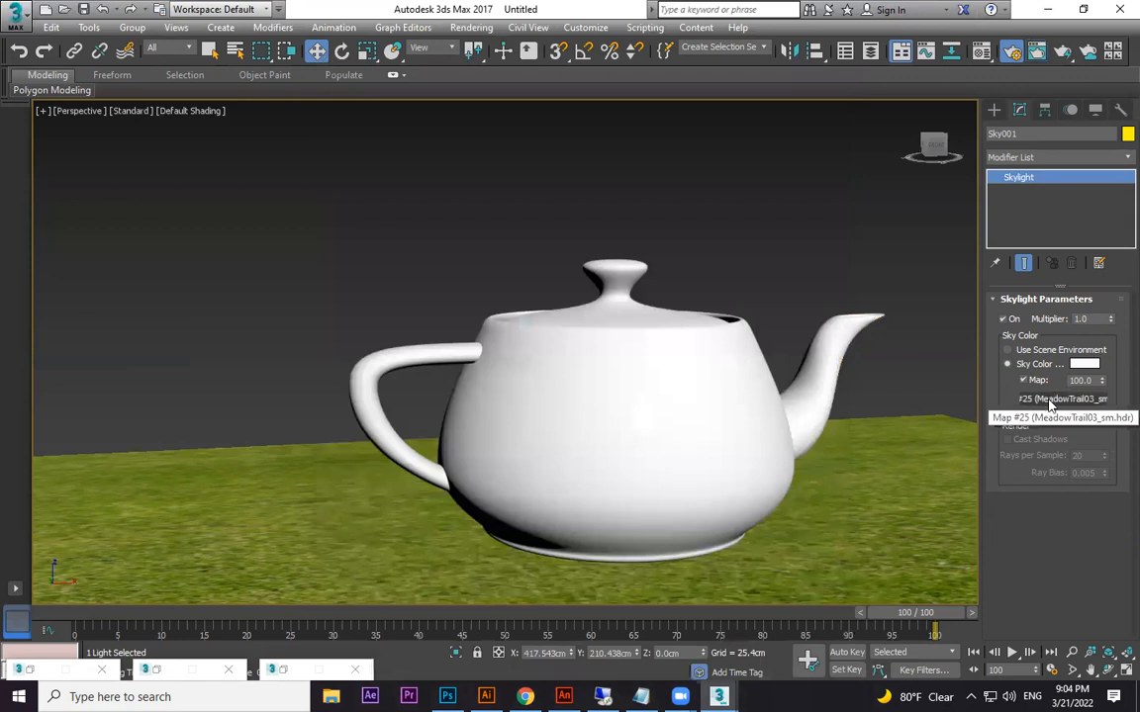
Load Church_HarvestLobby.hdr as a Bitmap into the skylight's sky color map, using Real Pixels (32 bpp) internal storage
scroll(878, 407, down, 3)
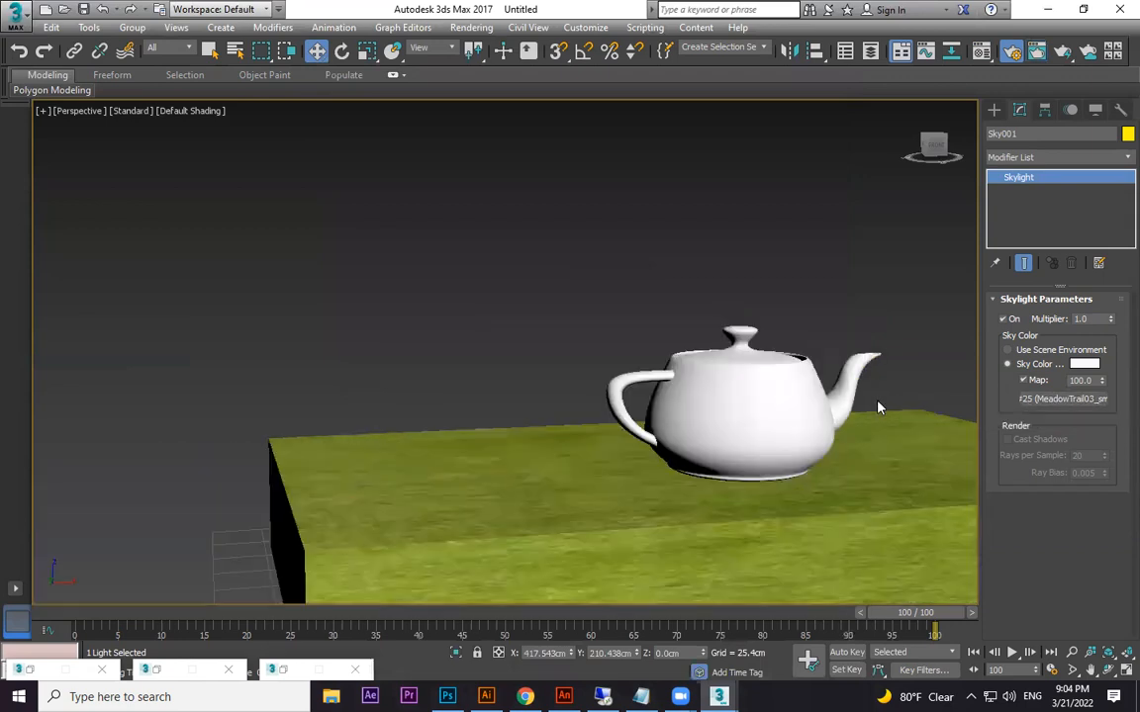
scroll(878, 409, down, 3)
click(1088, 399)
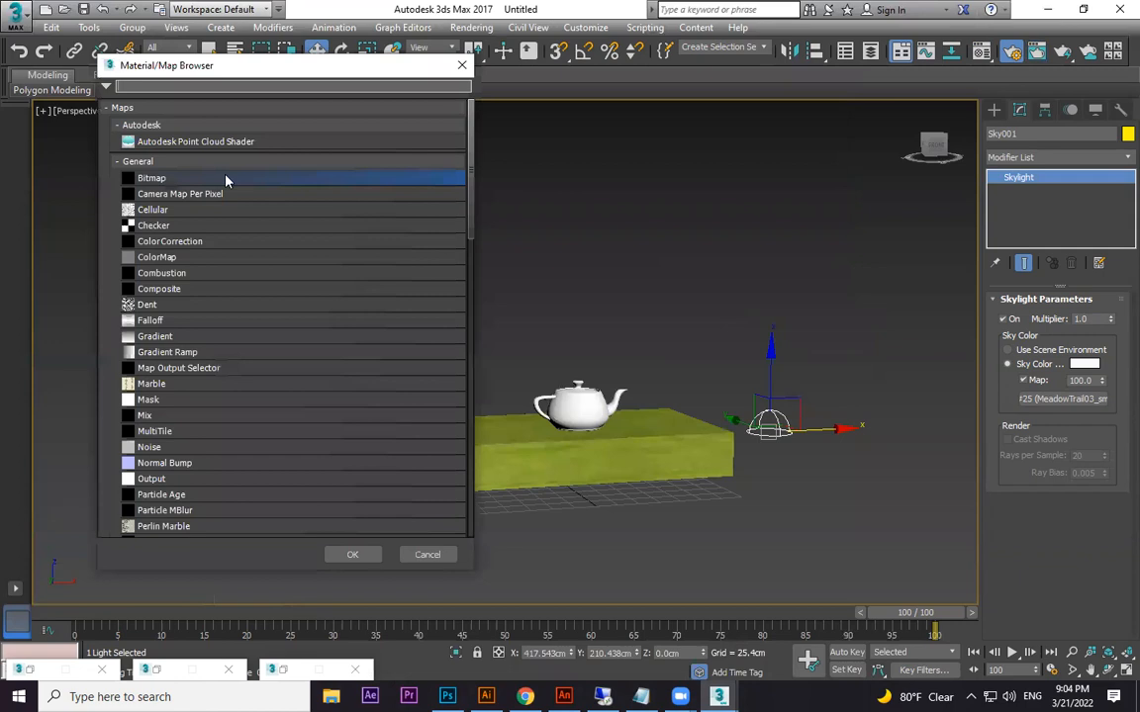
double_click(151, 179)
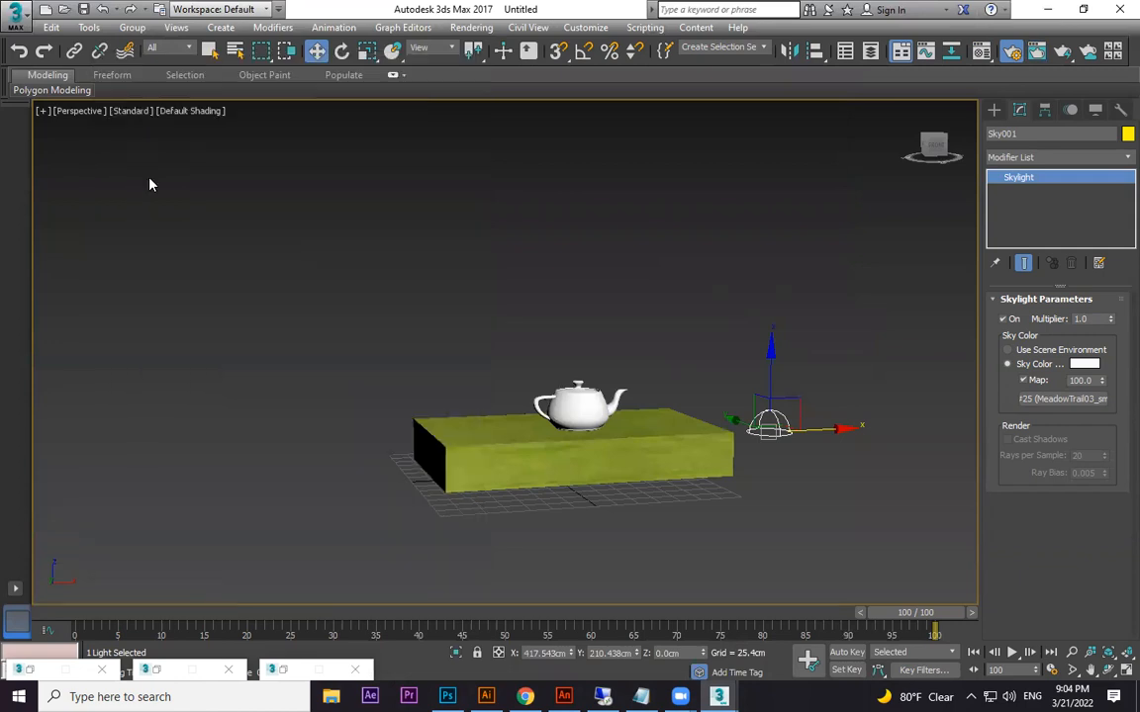
click(138, 133)
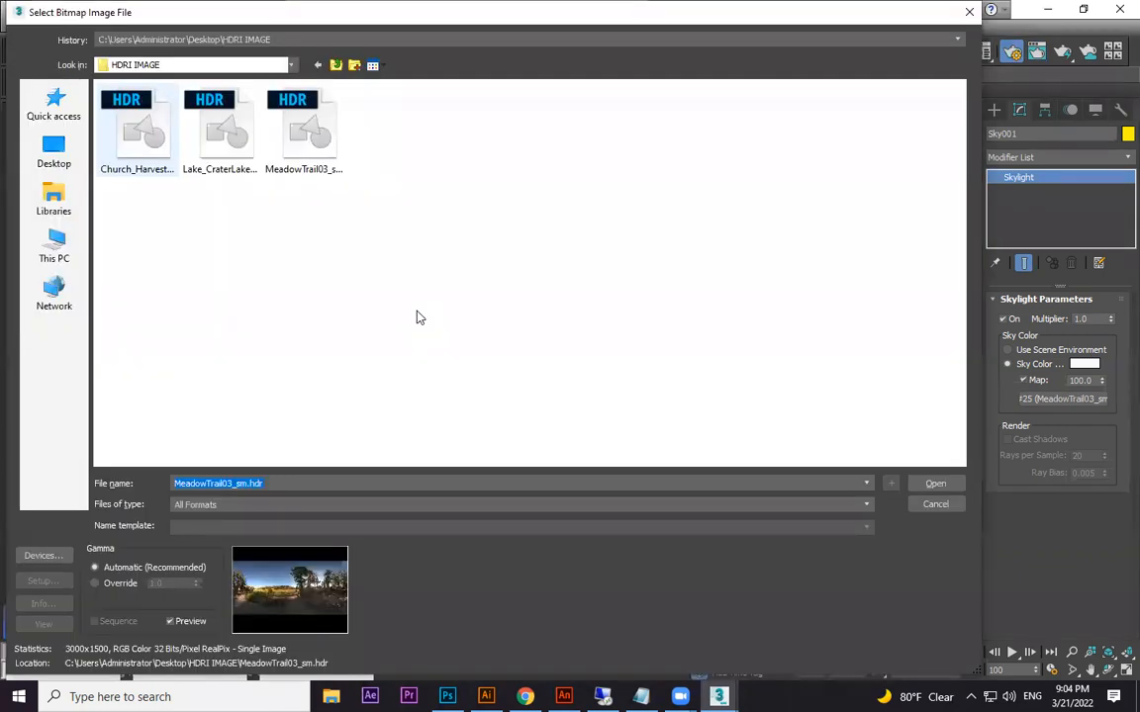
click(915, 485)
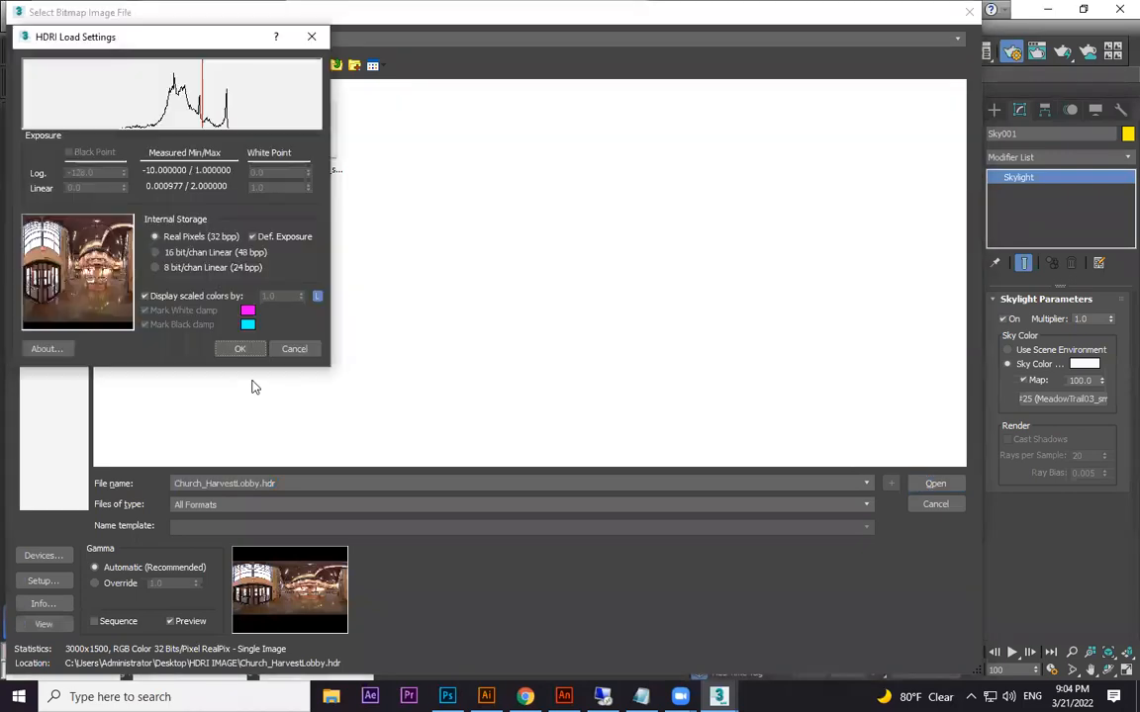
key(Return)
scroll(594, 439, up, 5)
middle_drag(594, 438, 685, 476)
key(shift+q)
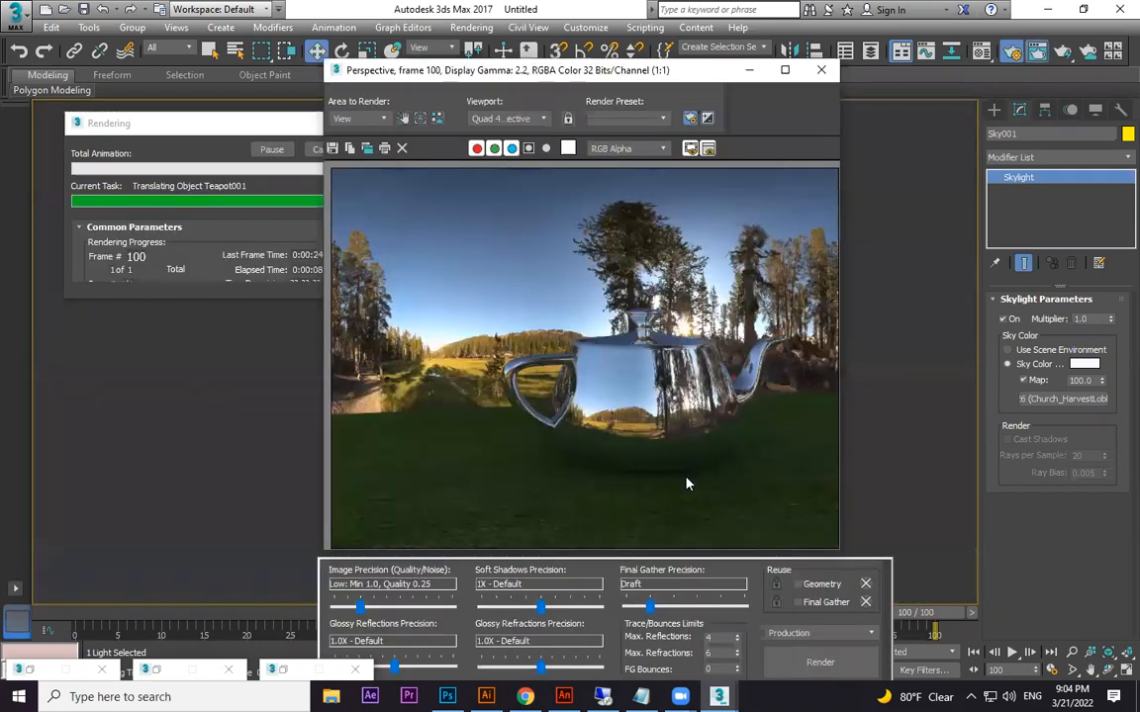
key(shift+q)
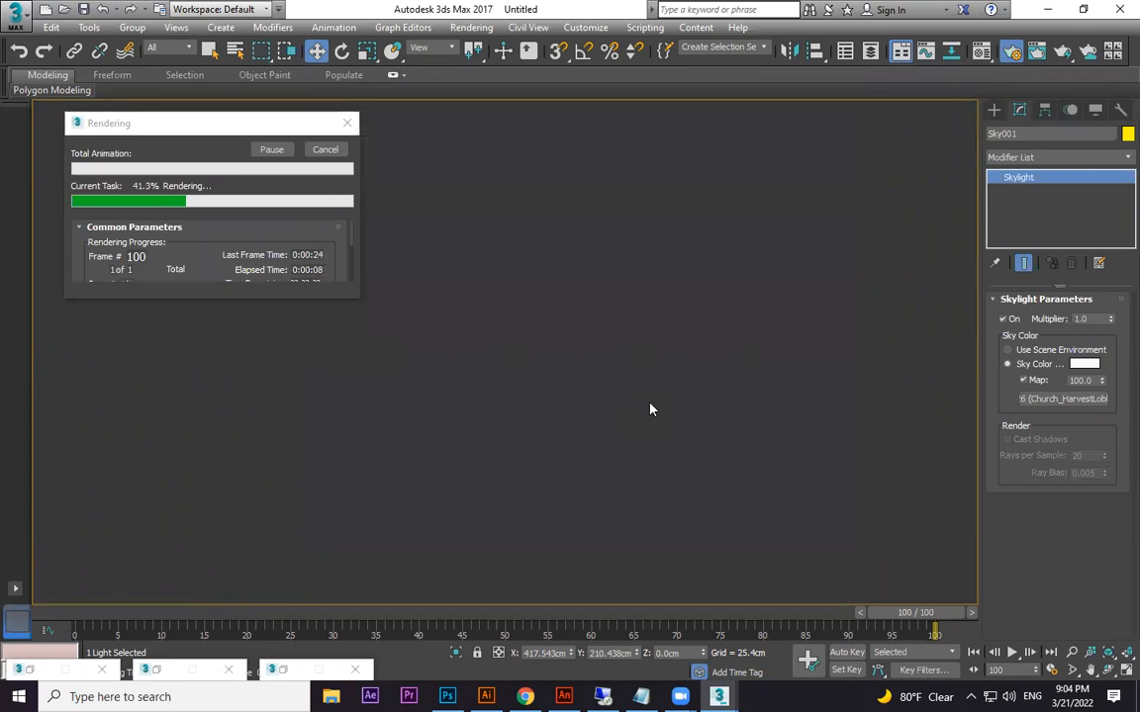
click(326, 149)
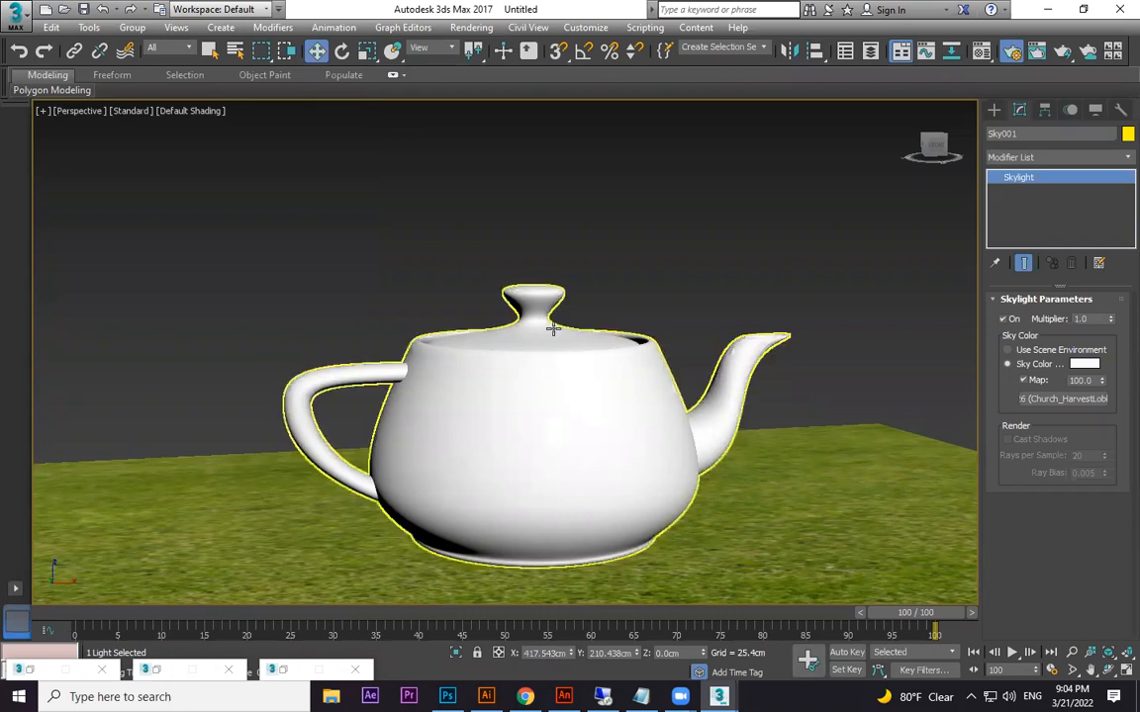
Clear the old environment map and put the skylight's Church_HarvestLobby.hdr map in its slot as an instance
key(8)
right_click(356, 238)
click(406, 300)
drag(1034, 400, 411, 236)
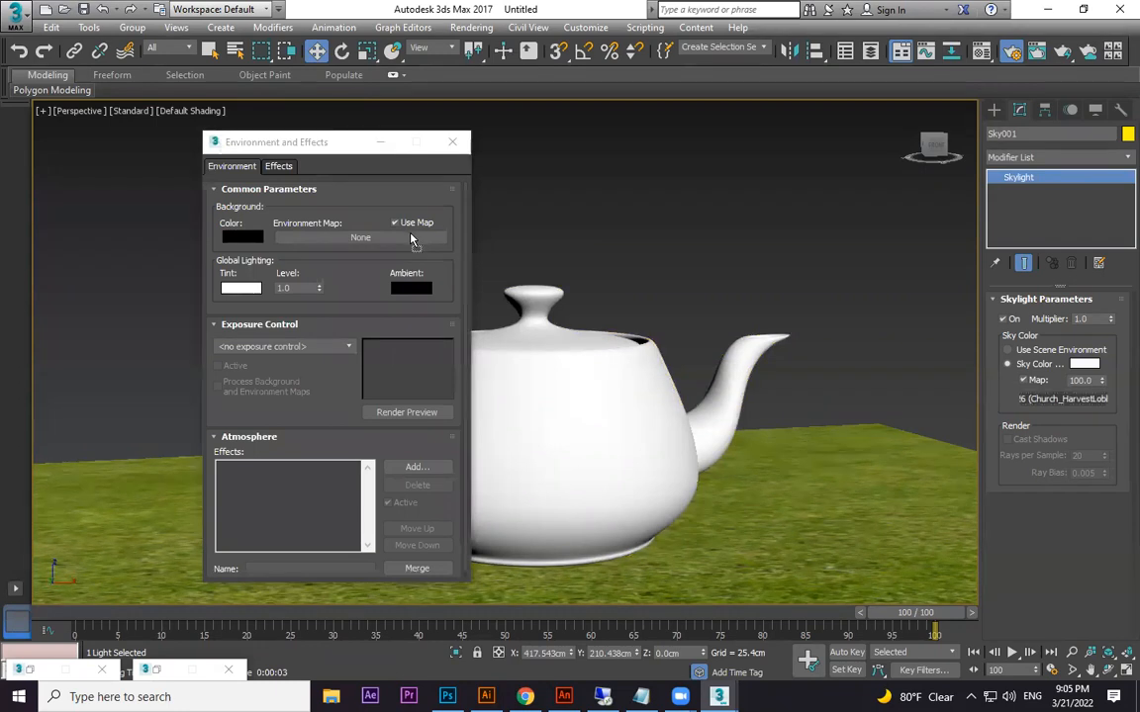
click(304, 410)
Instance the Church_HarvestLobby.hdr environment map into the sixth Material Editor sample slot and set its coordinates to Environ with Screen mapping
key(m)
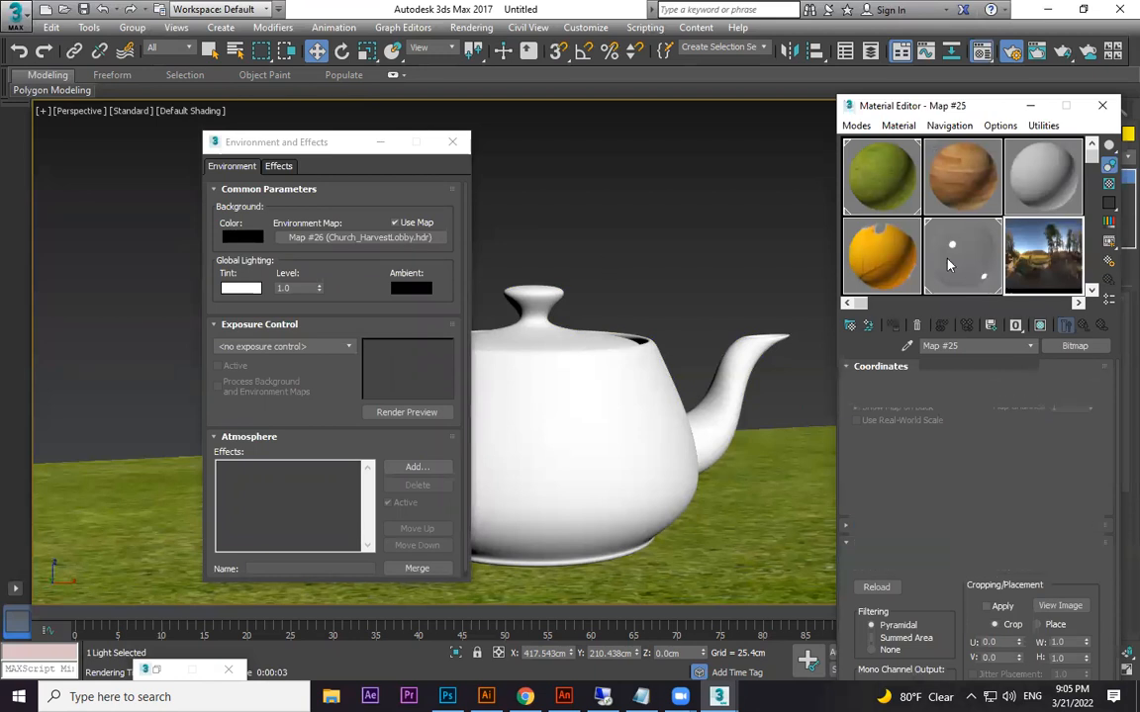
drag(1044, 177, 1041, 259)
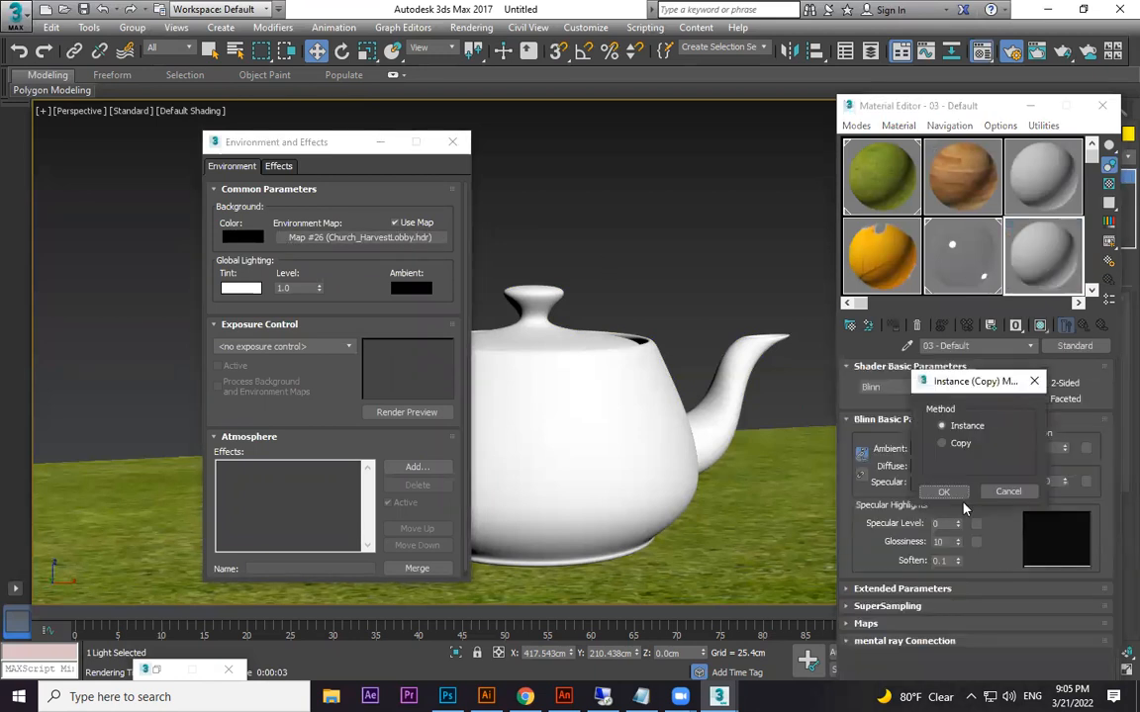
click(947, 492)
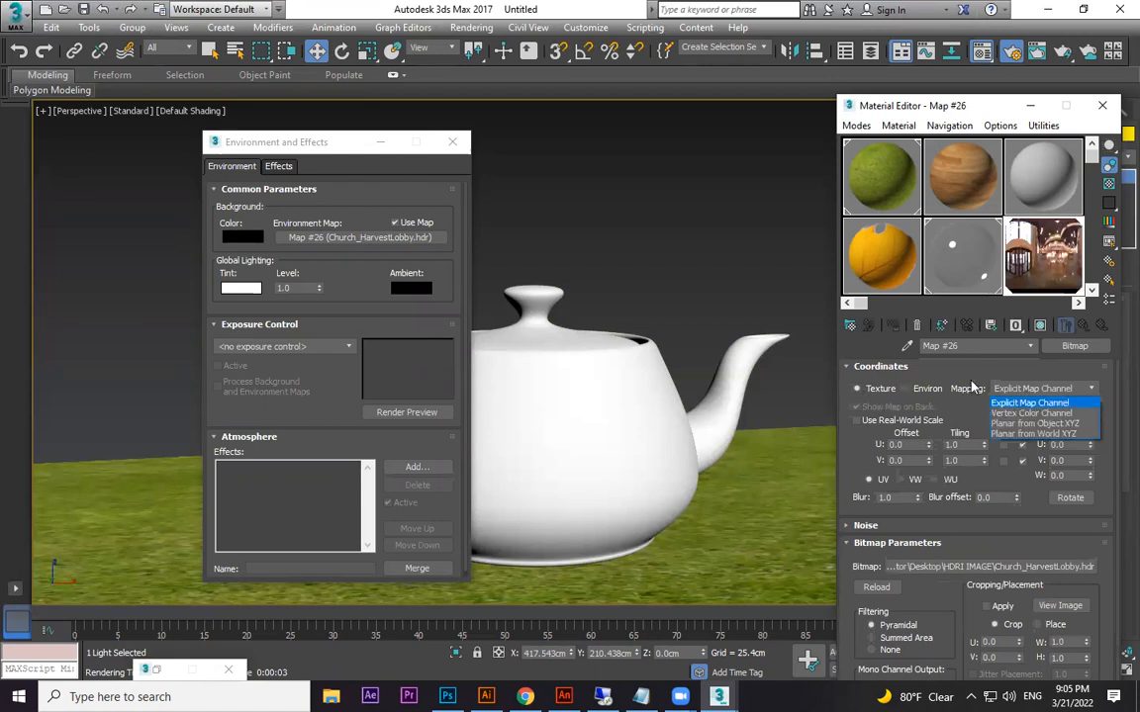
click(1050, 393)
click(905, 388)
Render the teapot against the church lobby environment, and close the render and the environment settings
middle_drag(615, 416, 687, 411)
key(shift+q)
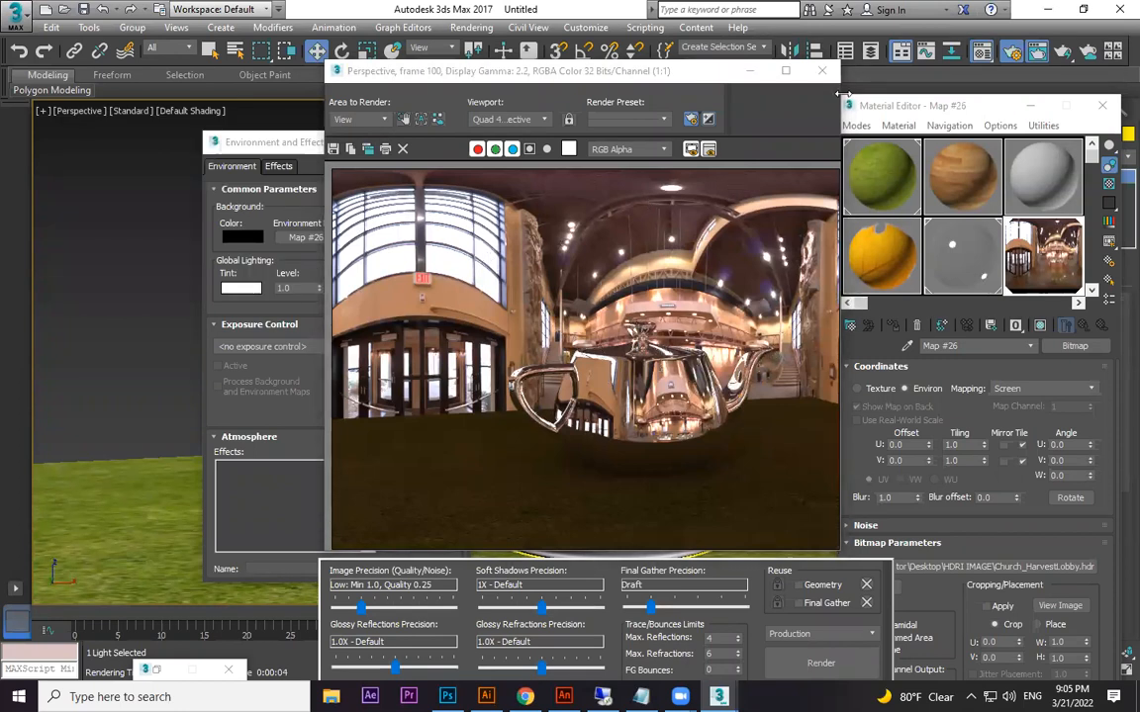
click(822, 73)
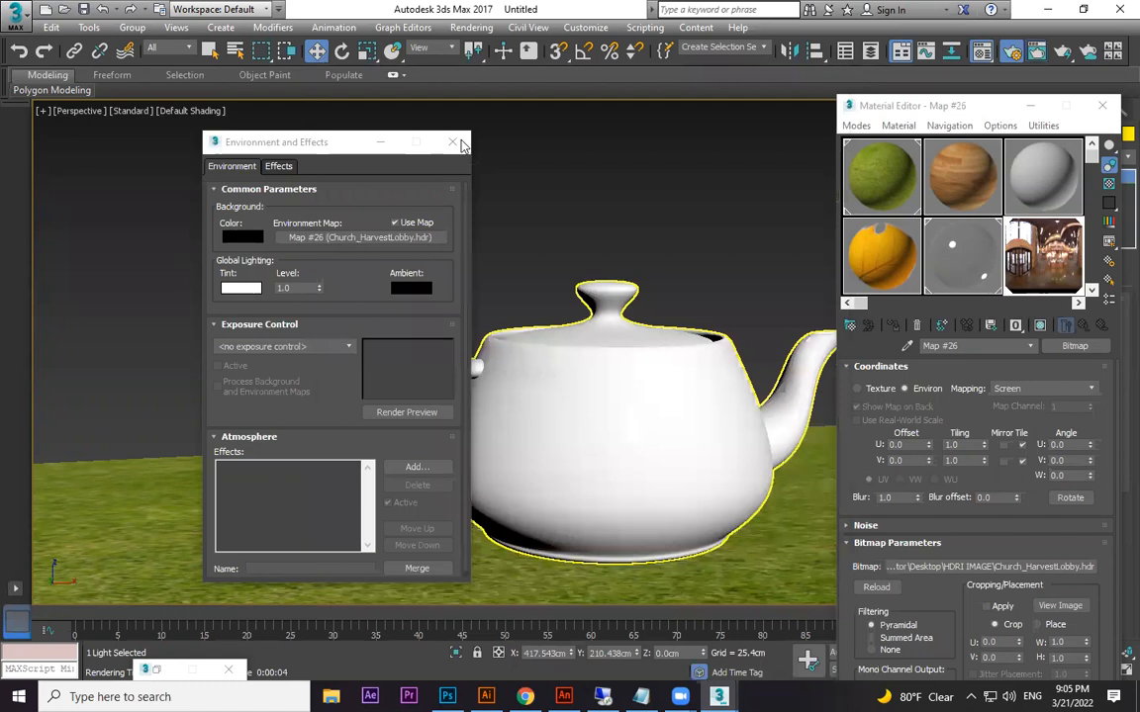
click(453, 141)
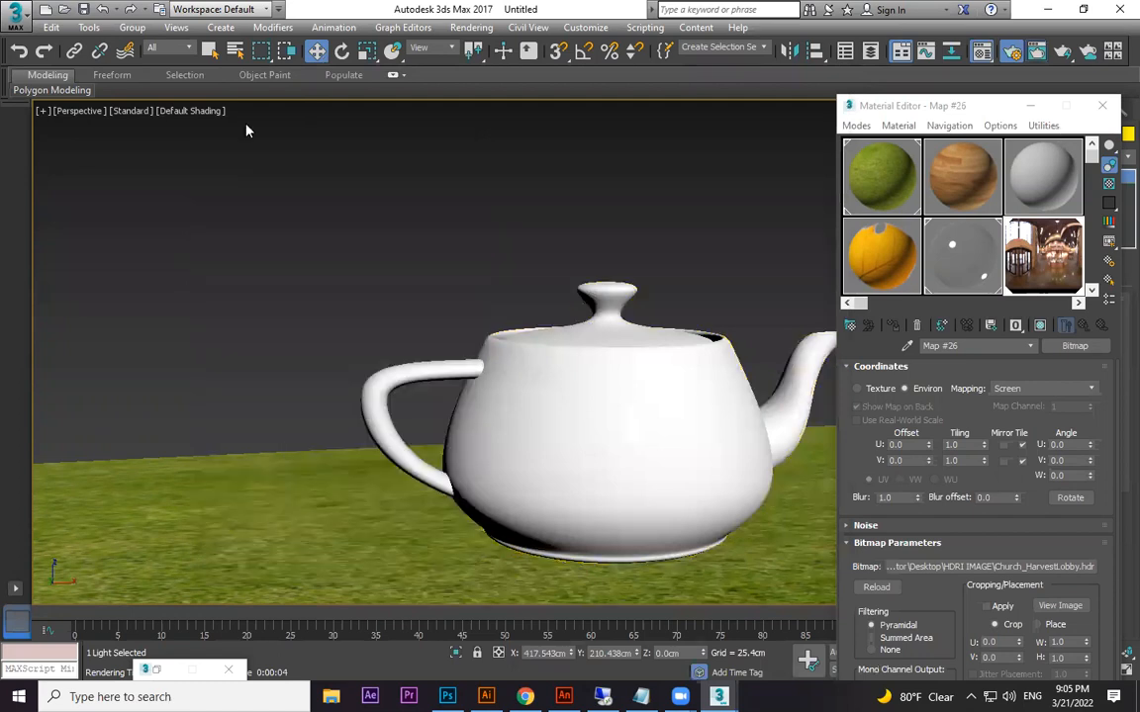
Reset to an empty scene without saving the changes
click(15, 16)
click(60, 86)
click(572, 368)
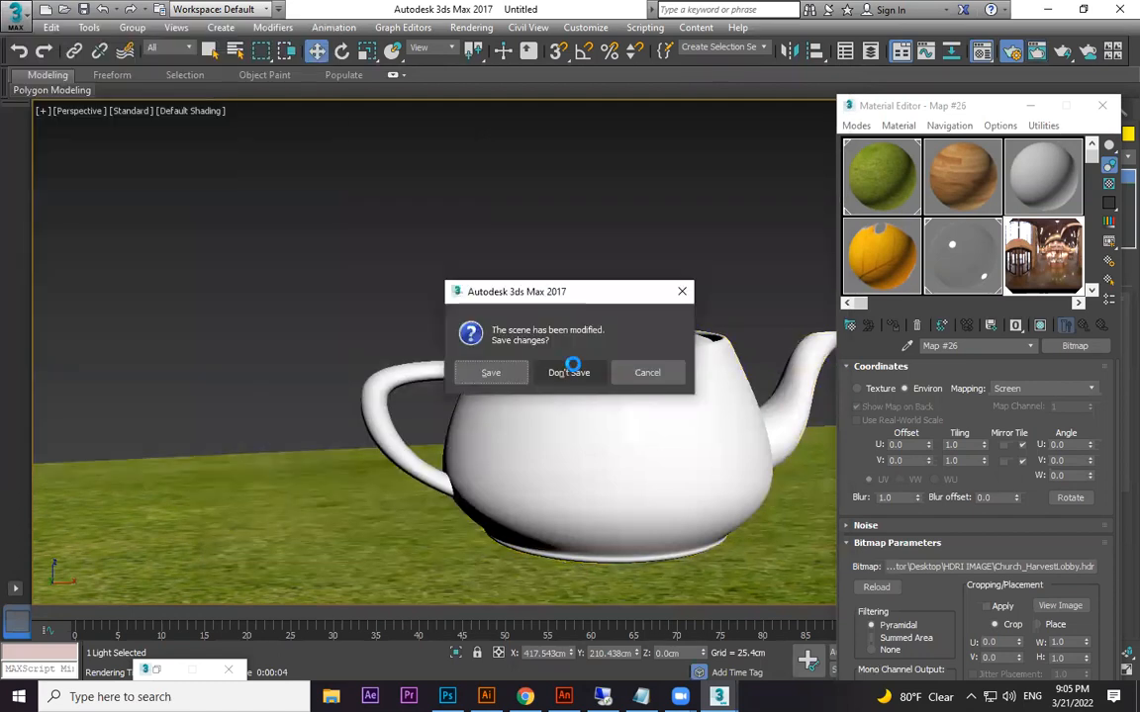
click(540, 373)
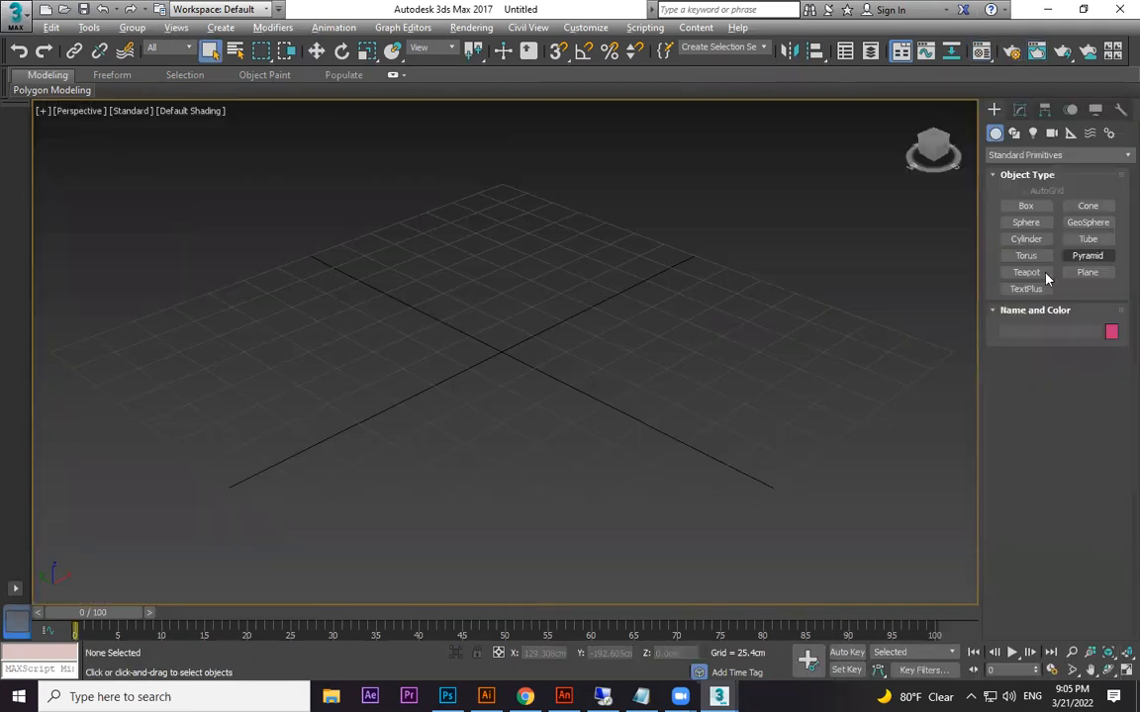
Create a teapot with a radius of about 49.5 cm at the centre of the grid
click(1026, 272)
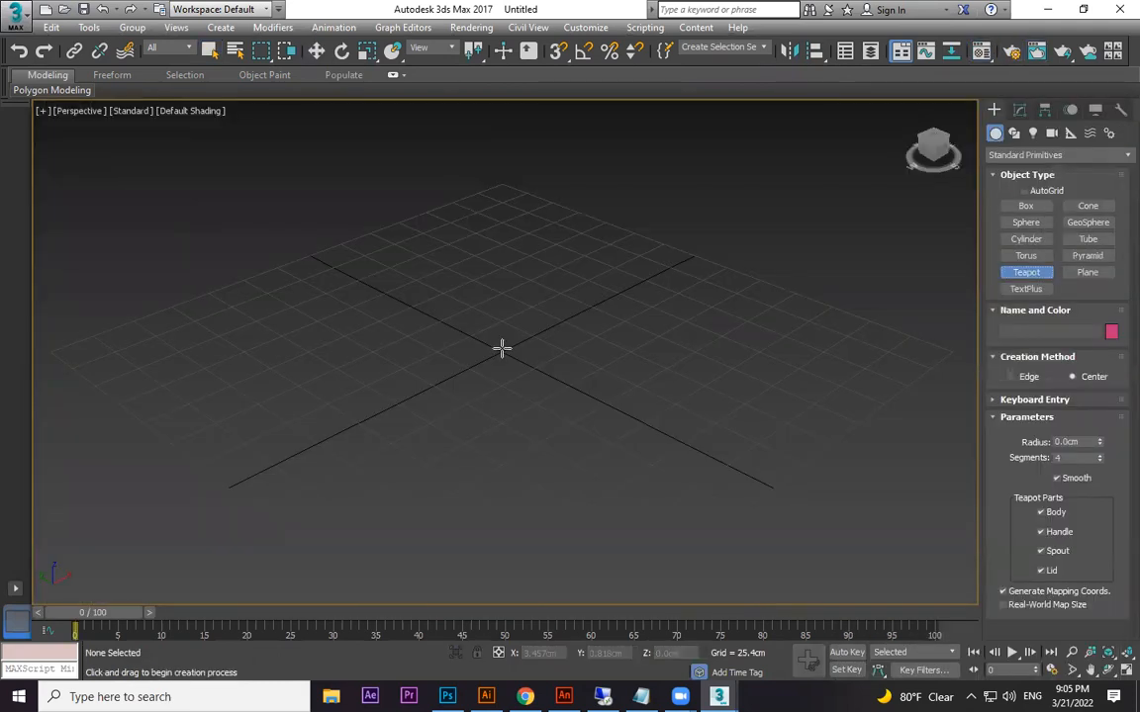
drag(502, 347, 580, 382)
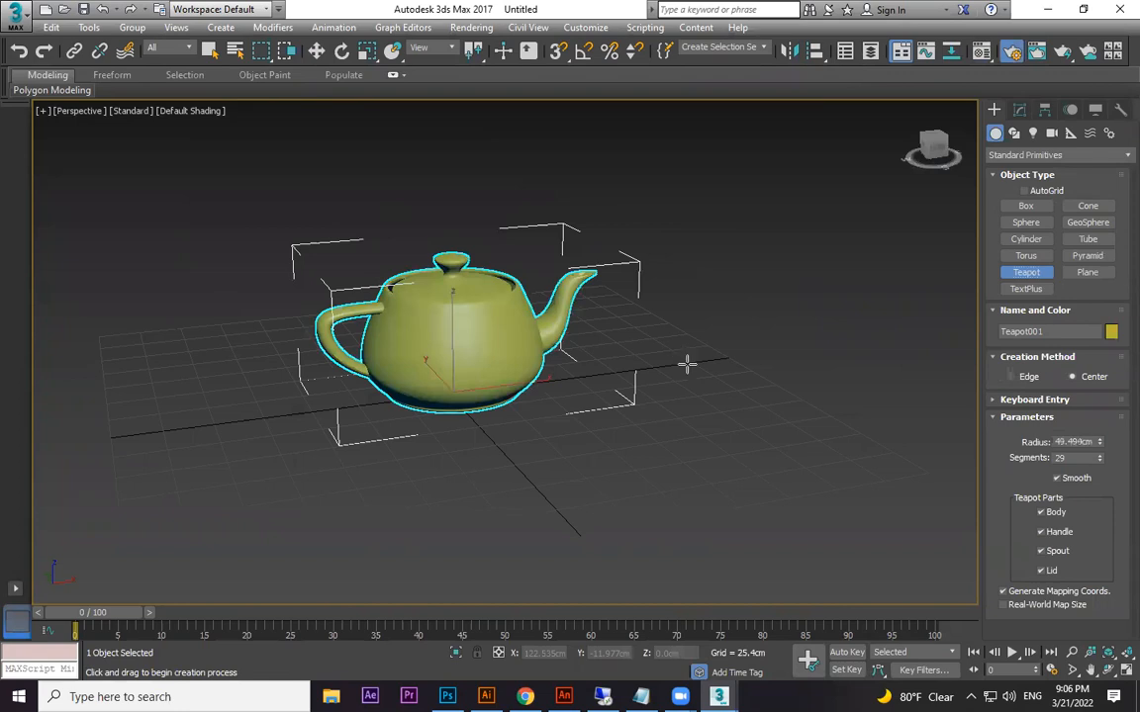
Set the scene's renderer to NVIDIA mental ray and close the render setup
key(F10)
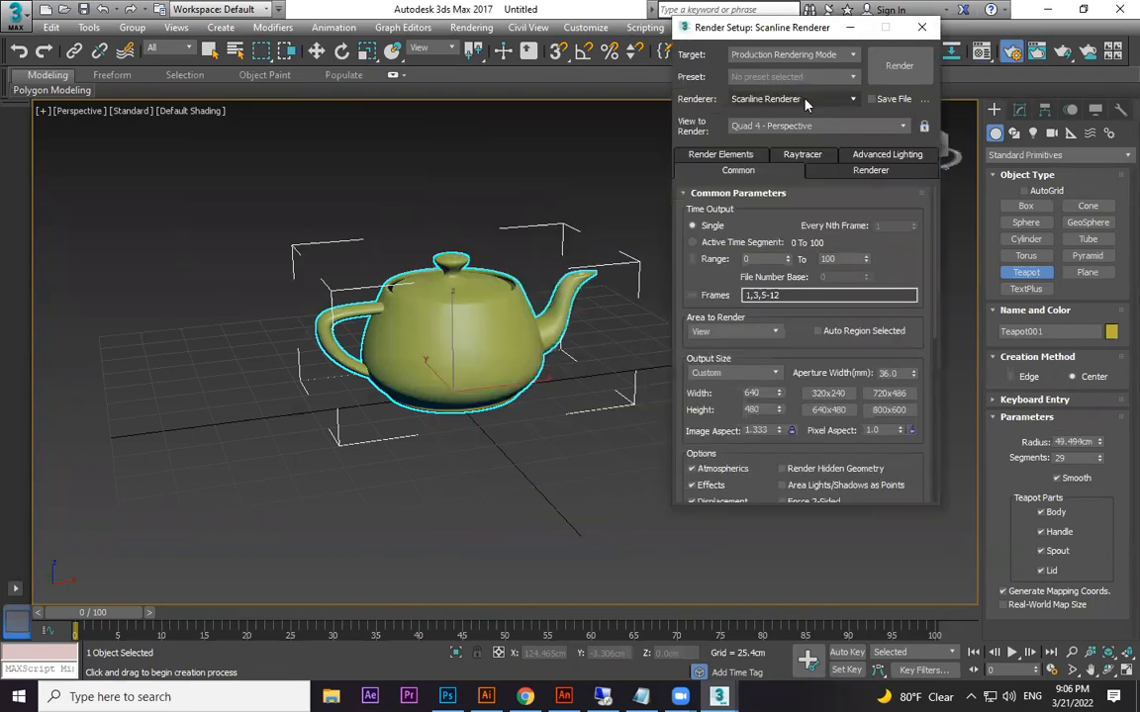
click(792, 99)
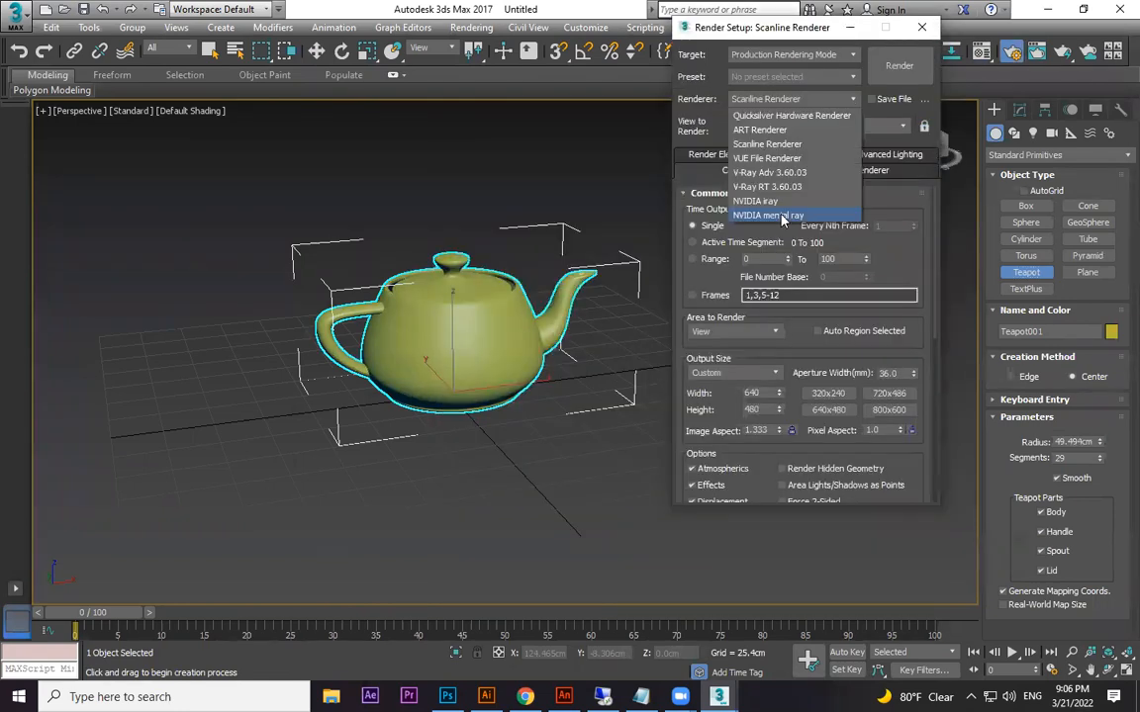
click(766, 215)
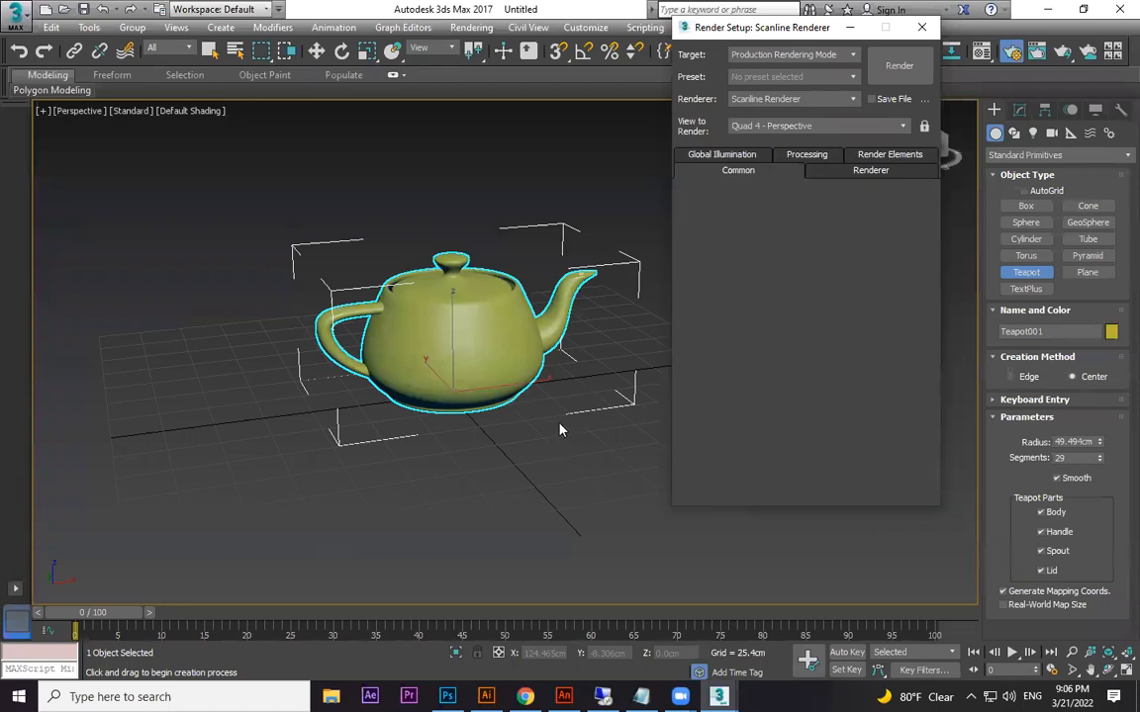
click(922, 29)
Assign the first sample material to the teapot and change its type to Arch & Design
middle_drag(718, 339, 781, 413)
scroll(693, 371, up, 3)
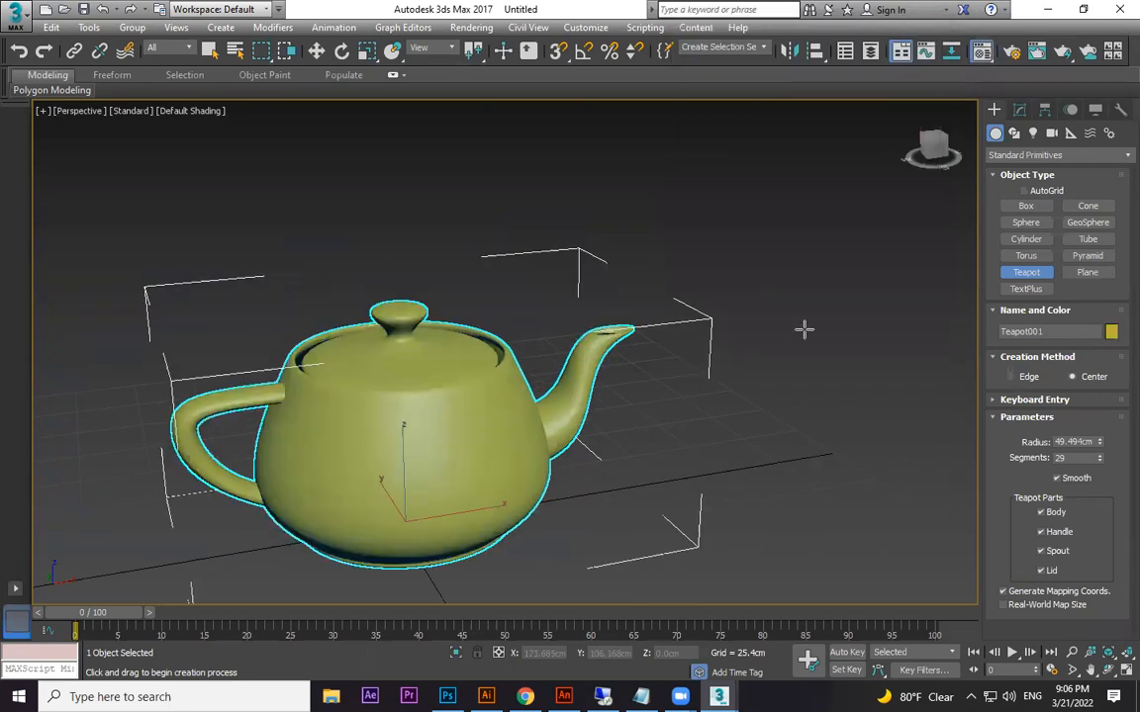
key(m)
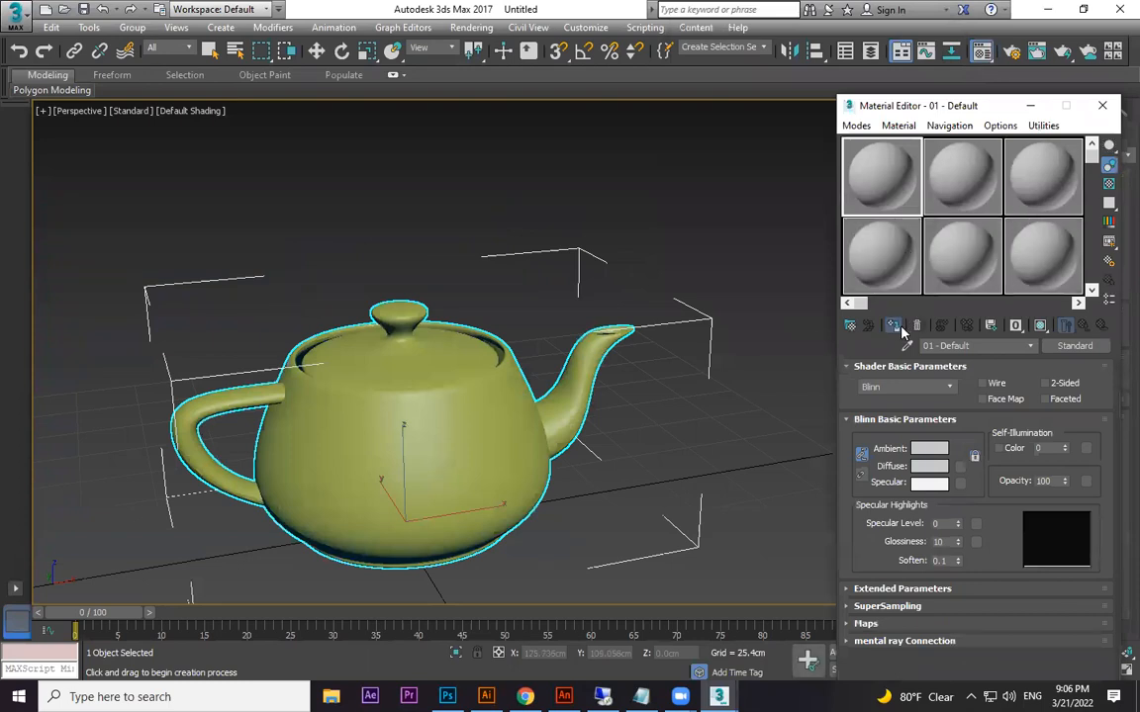
click(896, 327)
click(1094, 348)
scroll(171, 421, down, 5)
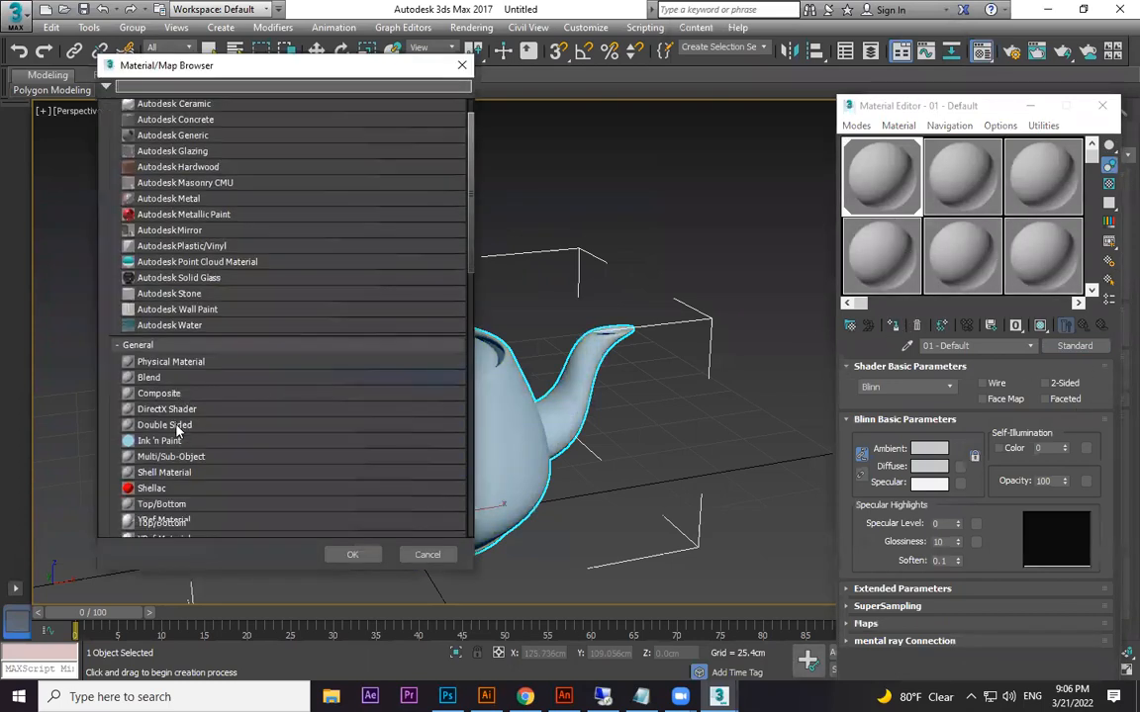
double_click(158, 473)
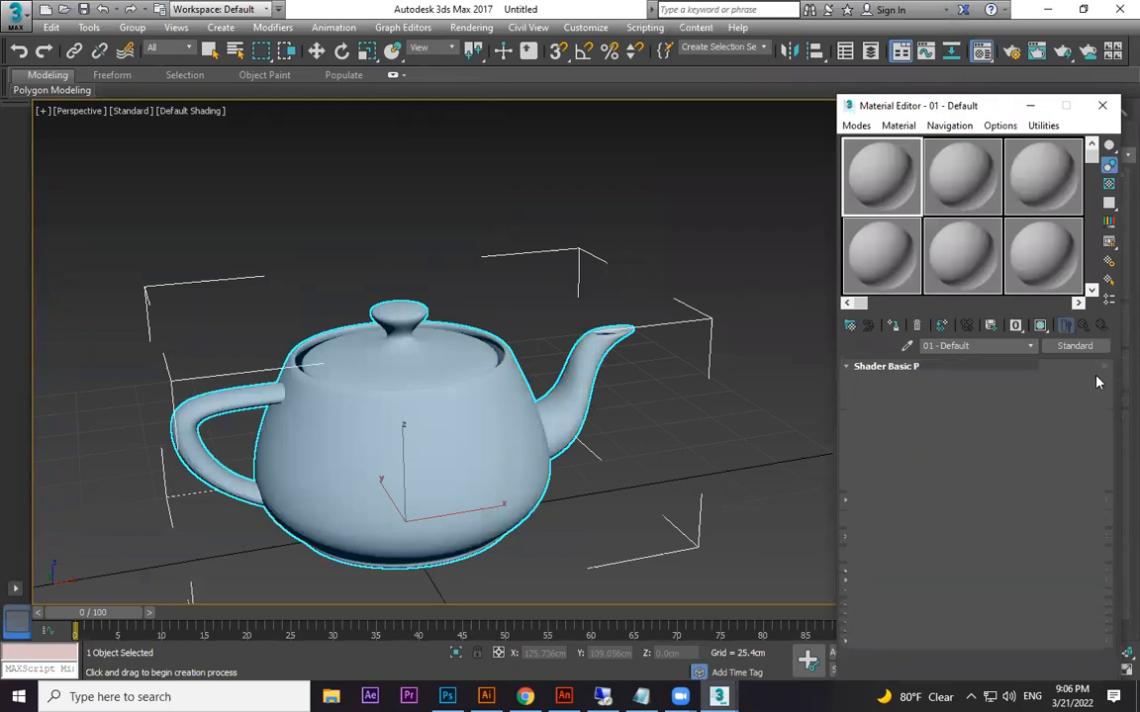
Apply the Chrome template to the teapot's Arch & Design material and minimize the Material Editor
click(1094, 383)
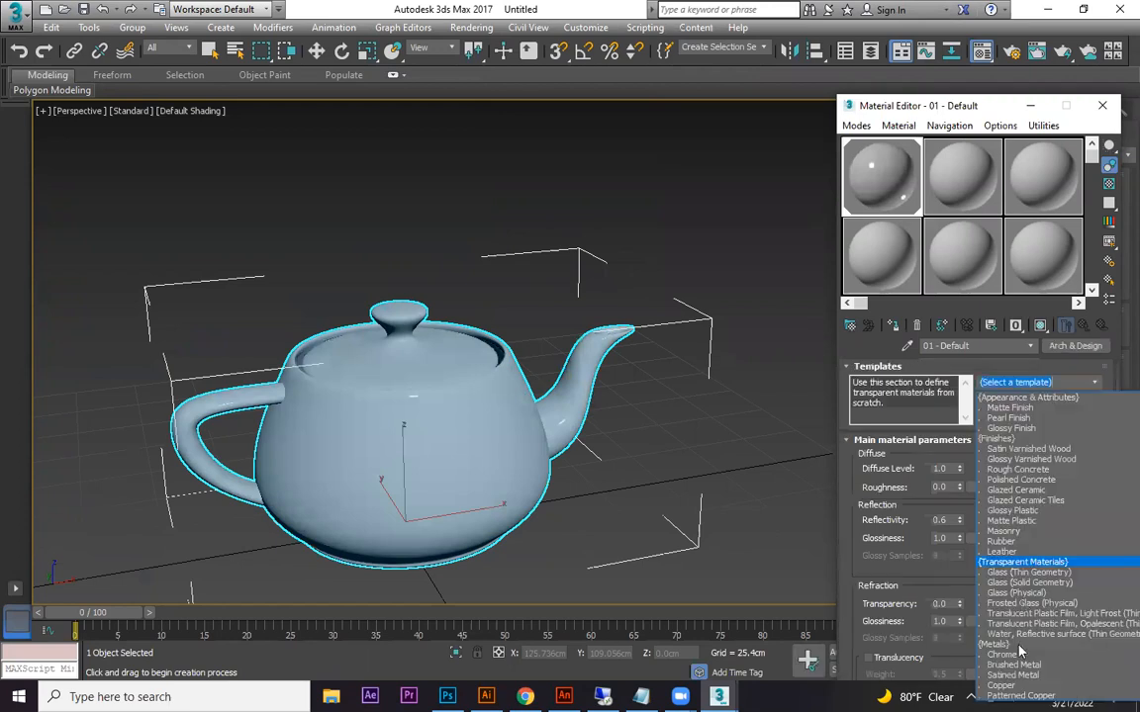
click(1007, 657)
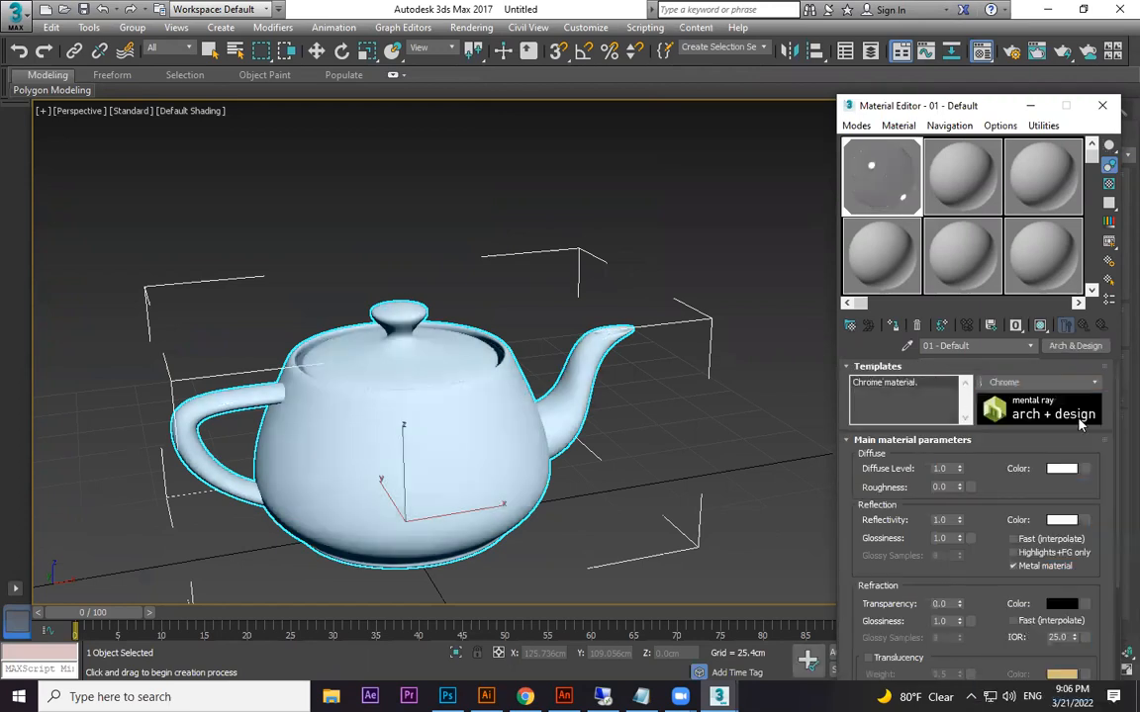
click(1032, 109)
Test-render the chrome teapot without an environment map, close the render and leave teapot creation
middle_drag(605, 408, 742, 346)
key(shift+q)
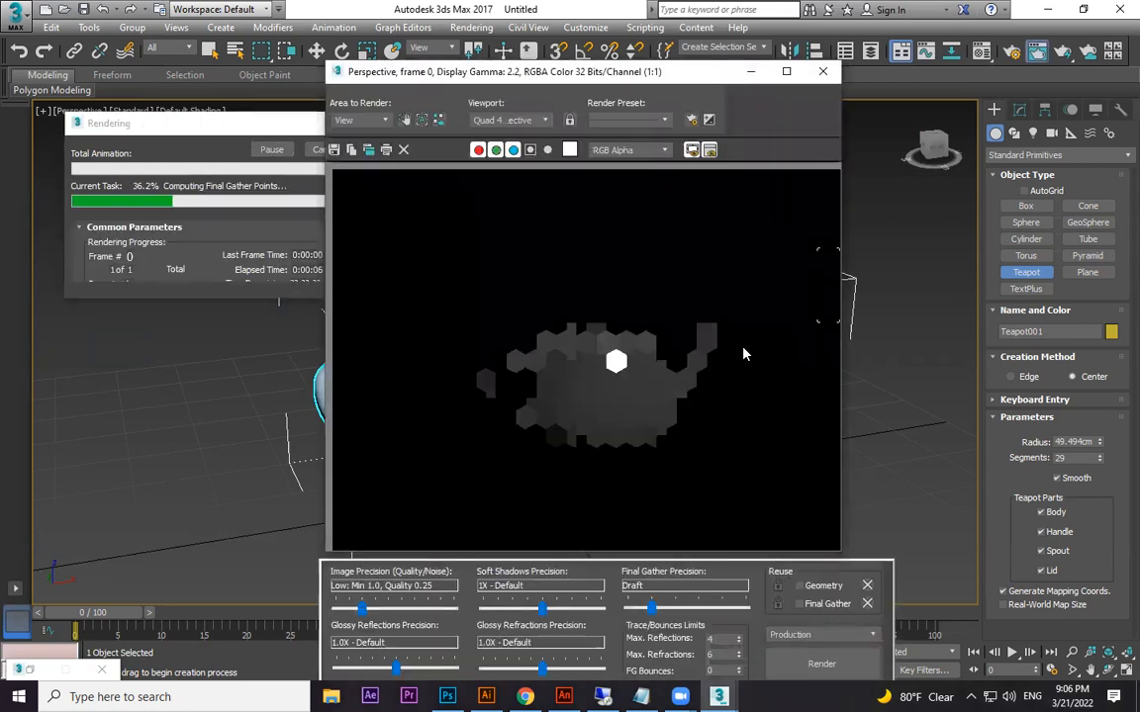
click(822, 72)
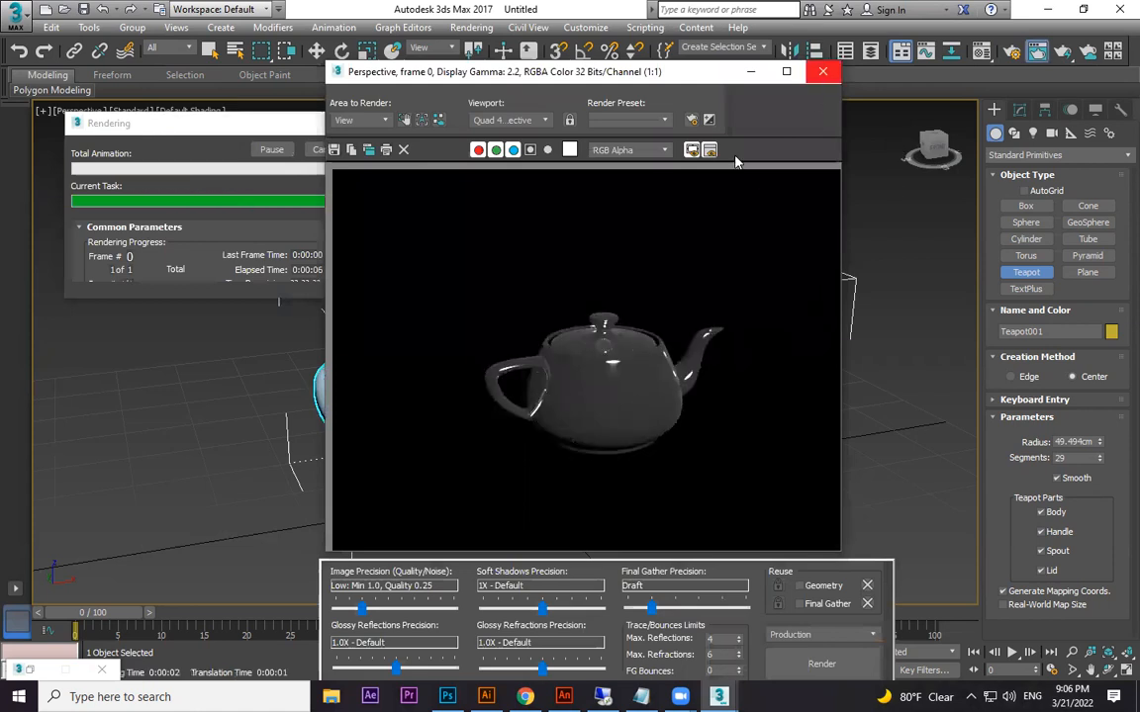
right_click(762, 289)
Load Lake_CraterLake03_sm.hdr from the HDRI IMAGE folder as the Bitmap environment map
middle_drag(707, 288, 683, 279)
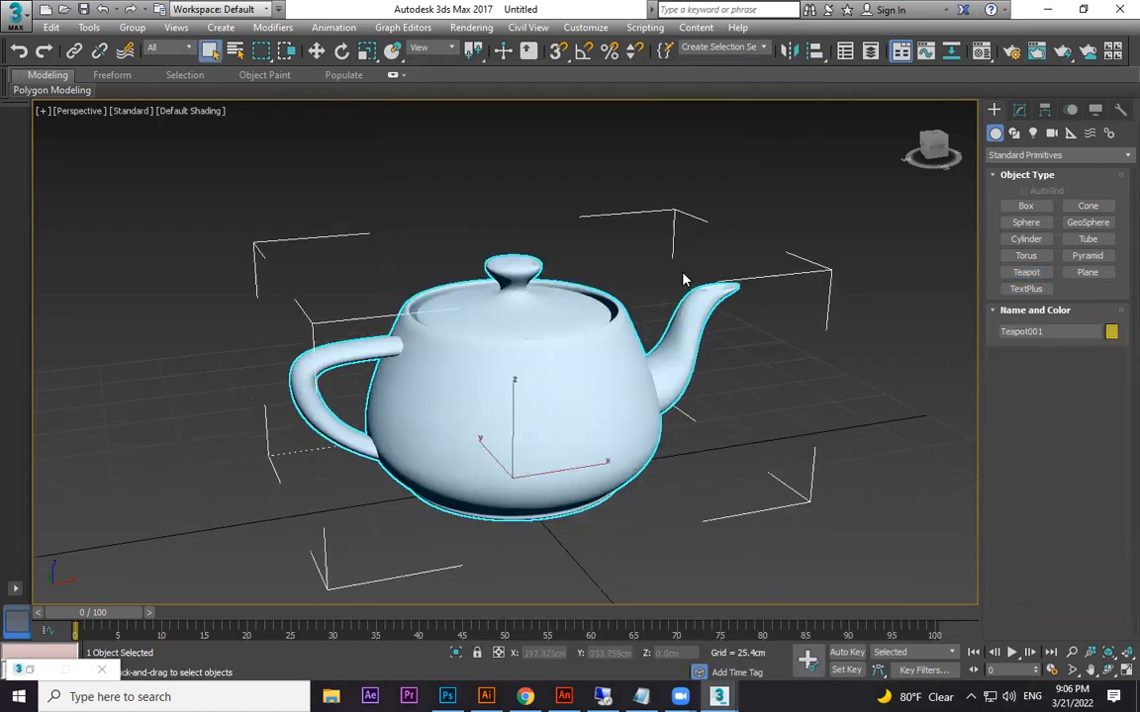
key(8)
click(288, 215)
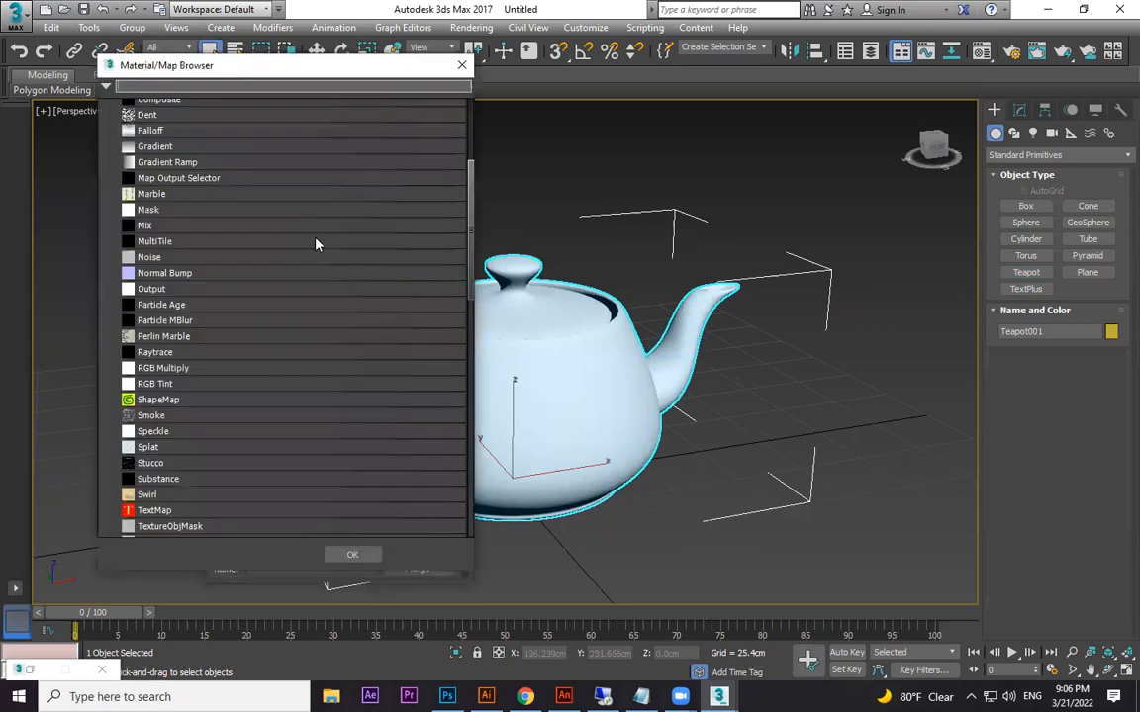
scroll(163, 143, up, 4)
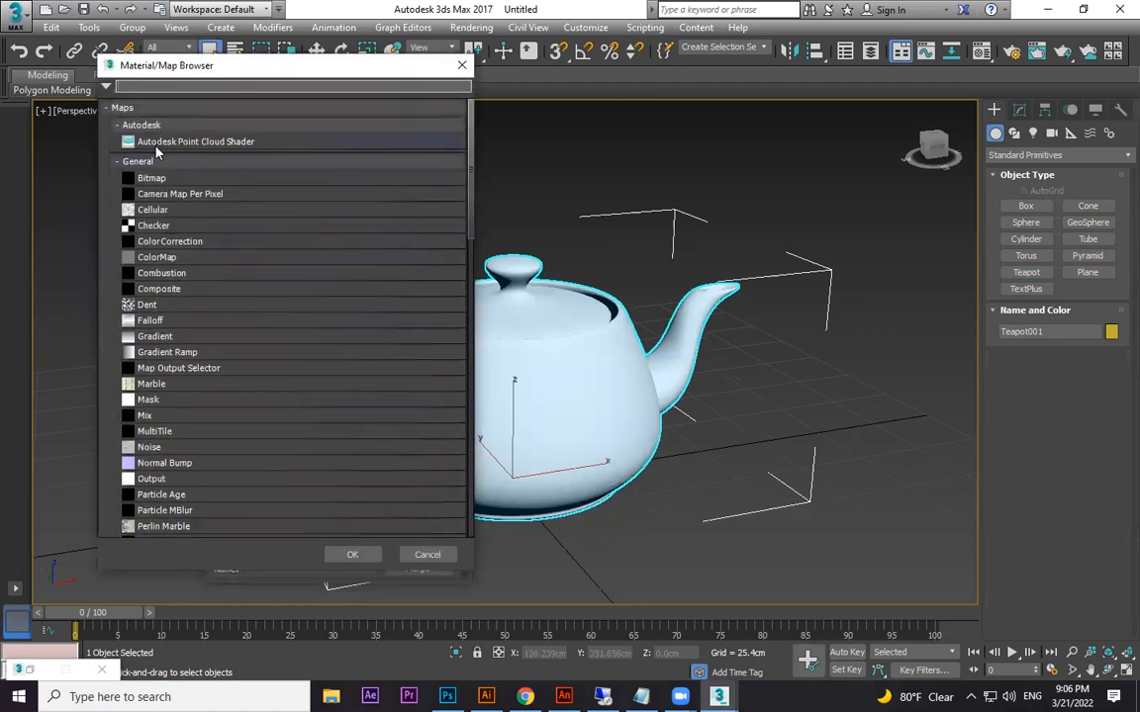
key(Escape)
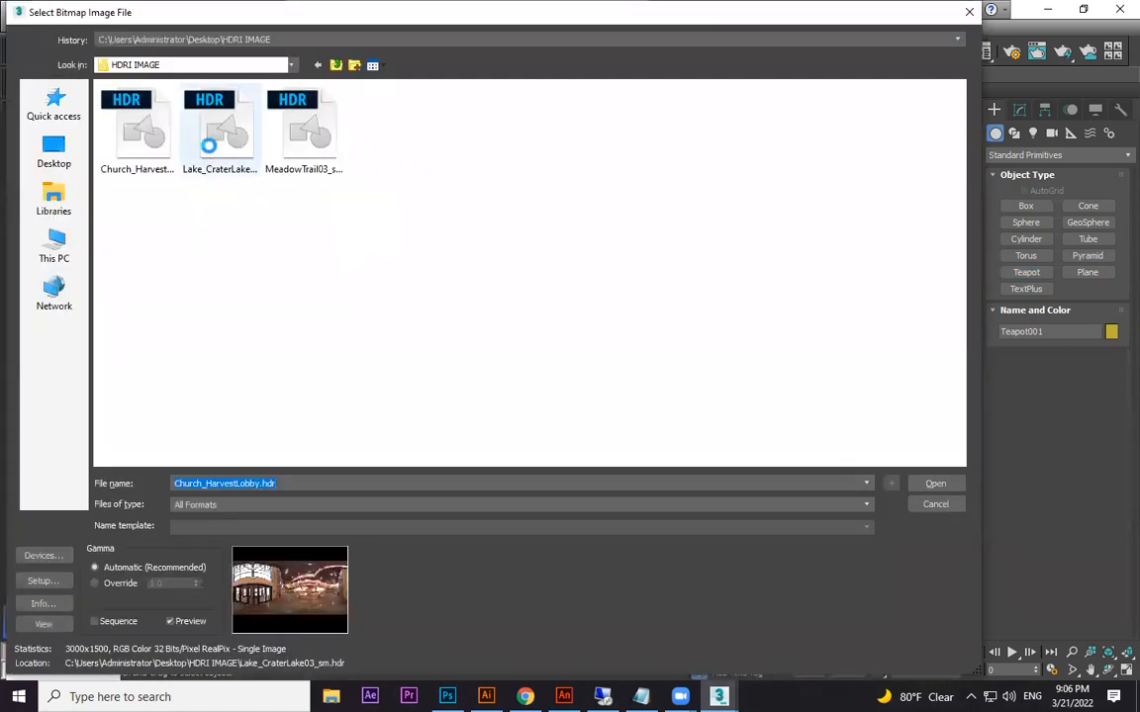
click(209, 163)
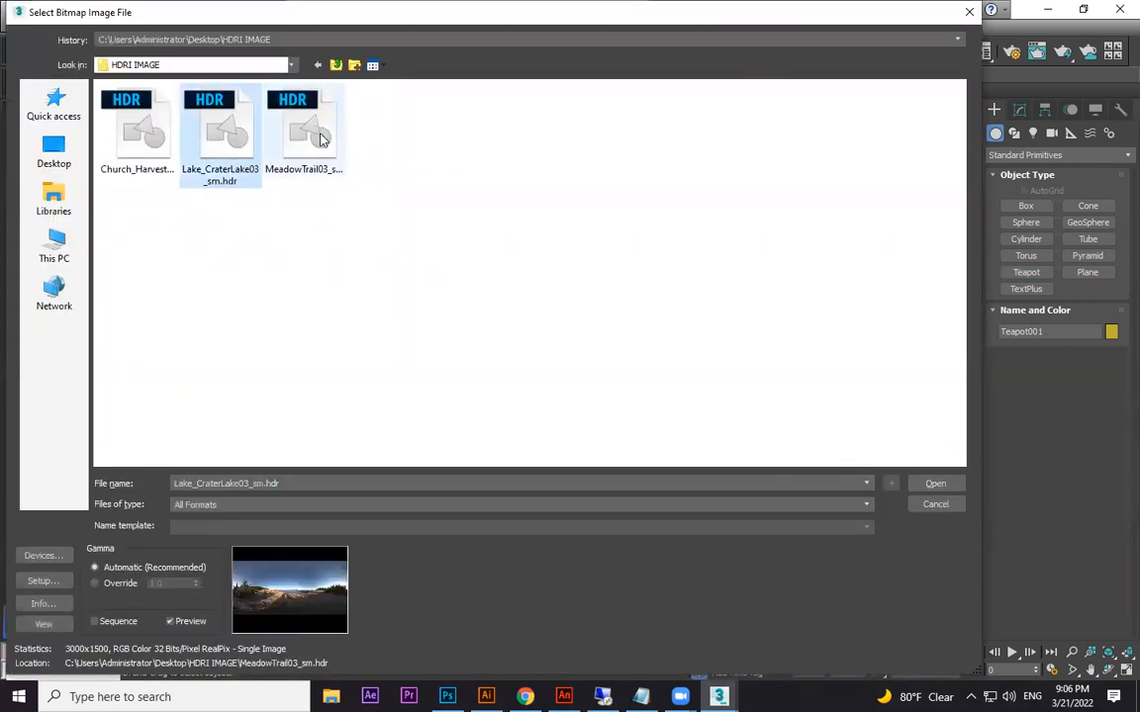
click(289, 126)
click(215, 129)
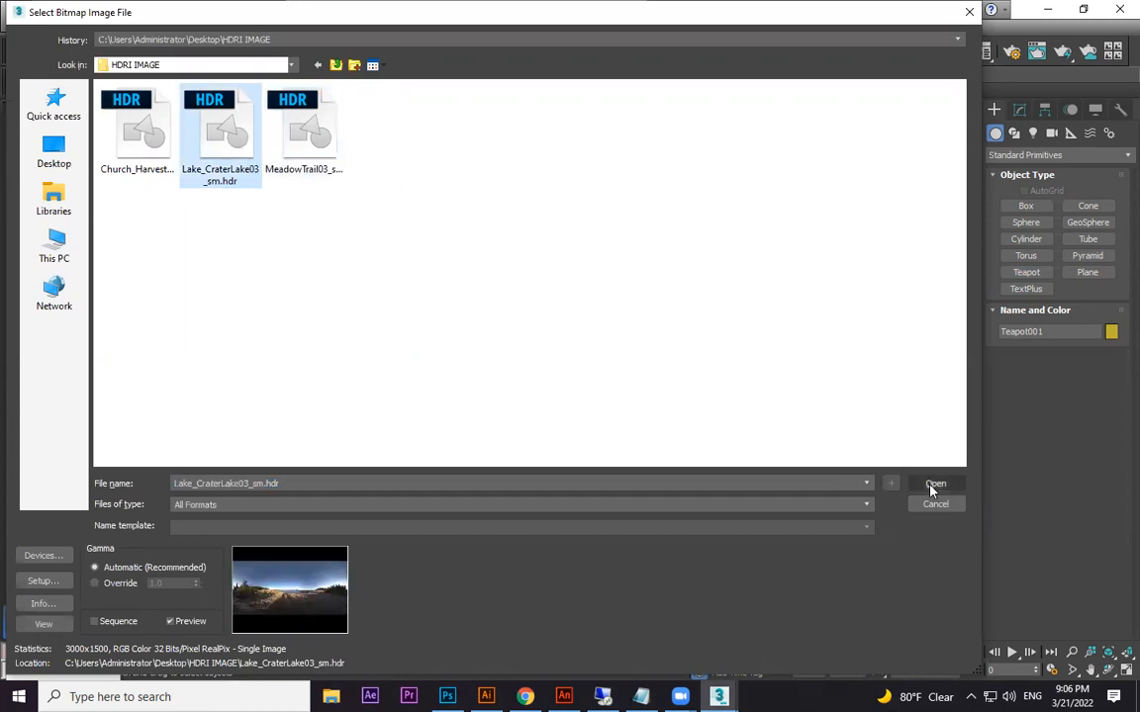
click(935, 483)
click(226, 346)
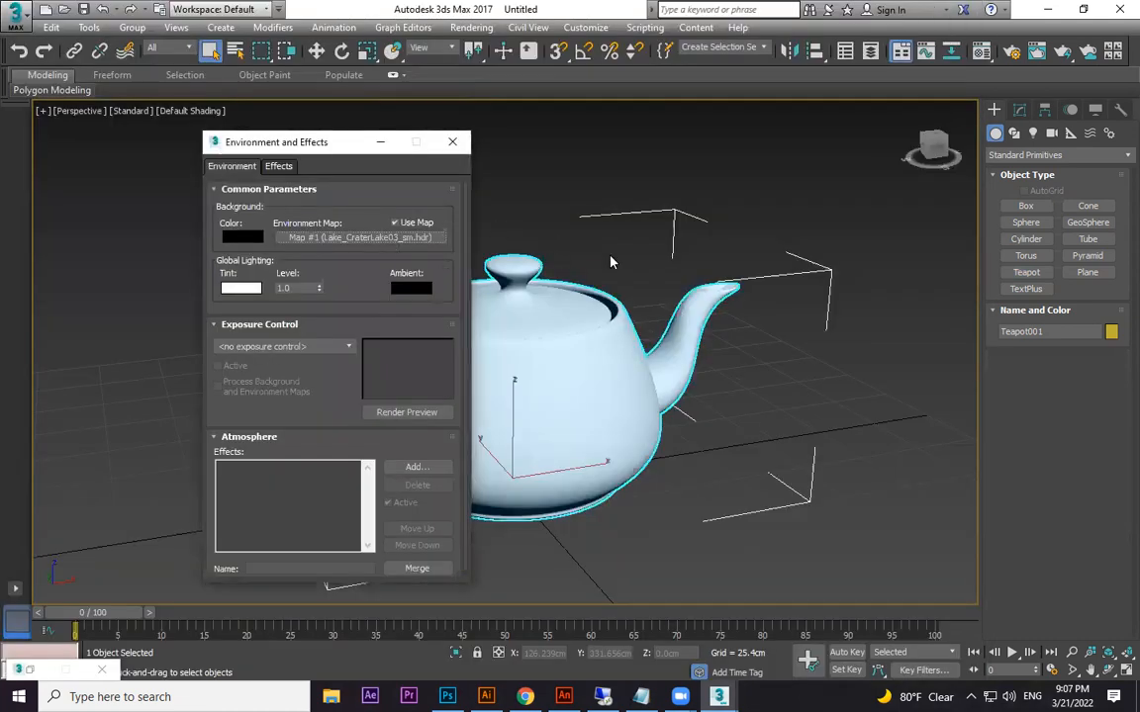
Instance the lake environment map into the second Material Editor sample slot and set its Environ mapping to Screen
key(m)
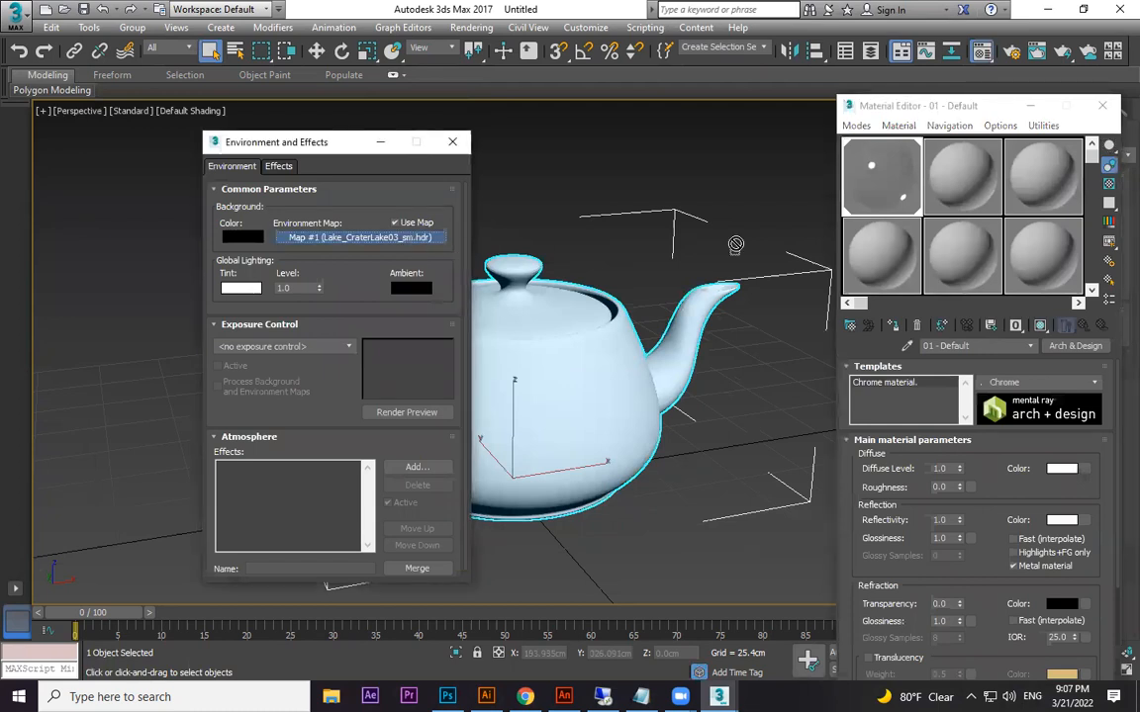
drag(975, 175, 976, 177)
click(949, 495)
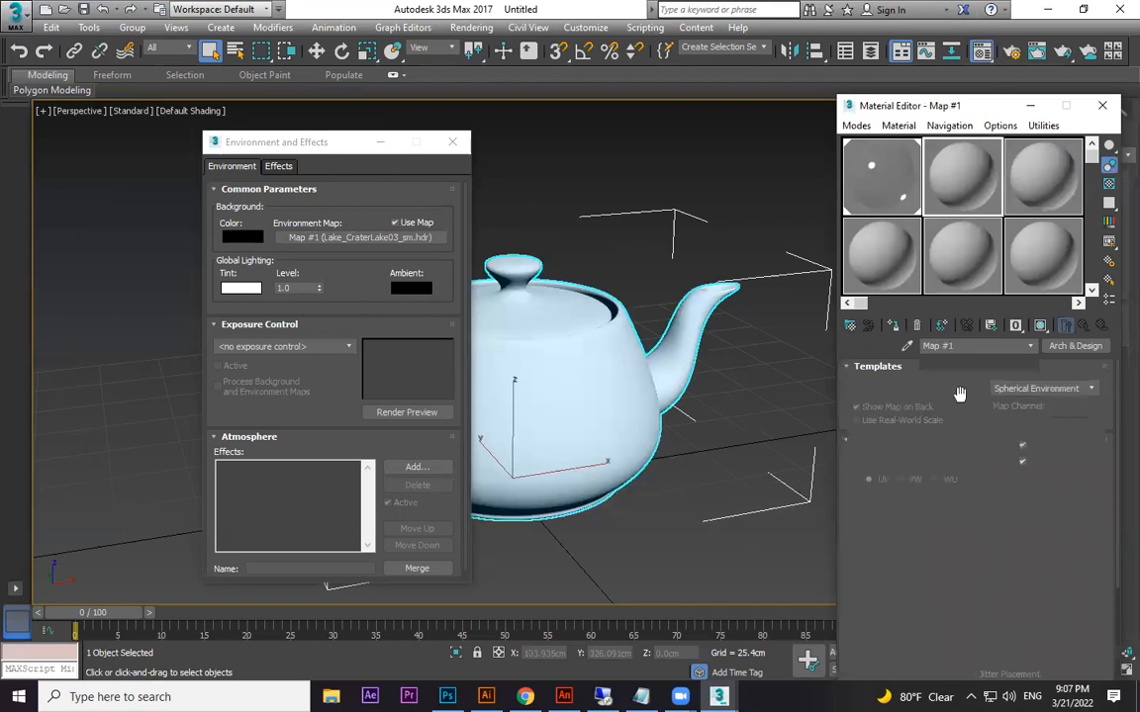
click(1034, 389)
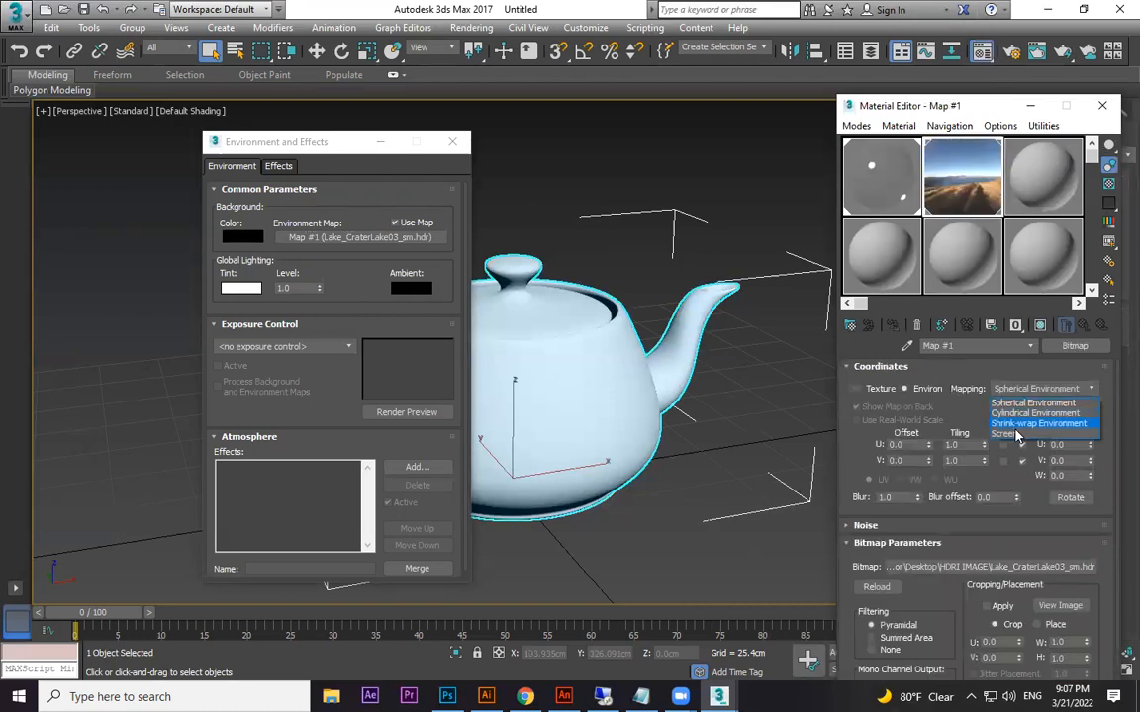
click(1020, 431)
Close the Material Editor, render the teapot against the lake environment, and close the render
click(1103, 104)
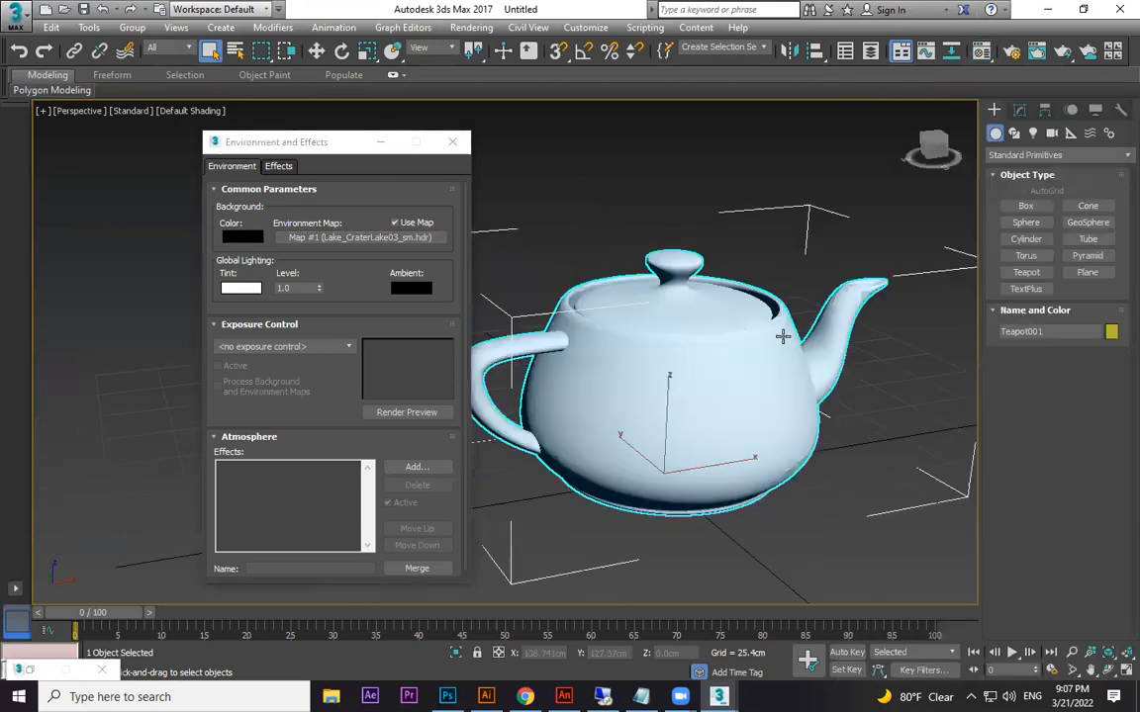
key(shift+q)
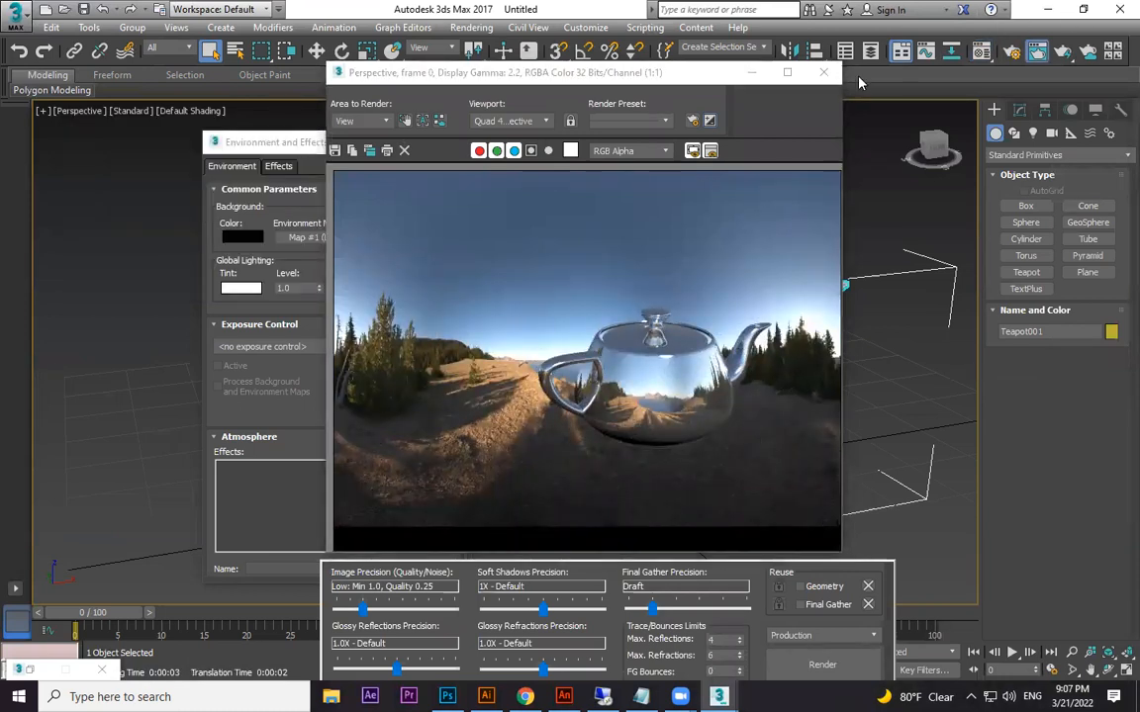
click(823, 72)
Create a ground plane about 256 cm long and 358 cm wide beneath the teapot
click(1074, 276)
scroll(593, 435, down, 5)
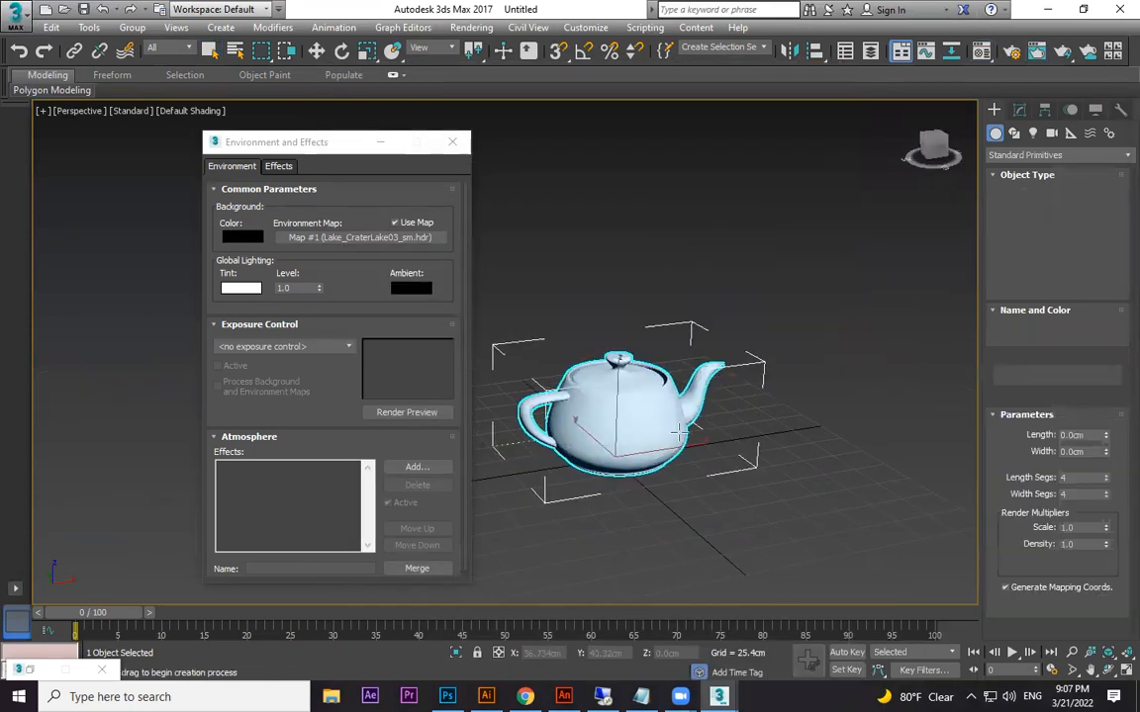
middle_drag(594, 435, 759, 406)
drag(495, 398, 848, 455)
drag(1005, 467, 1128, 463)
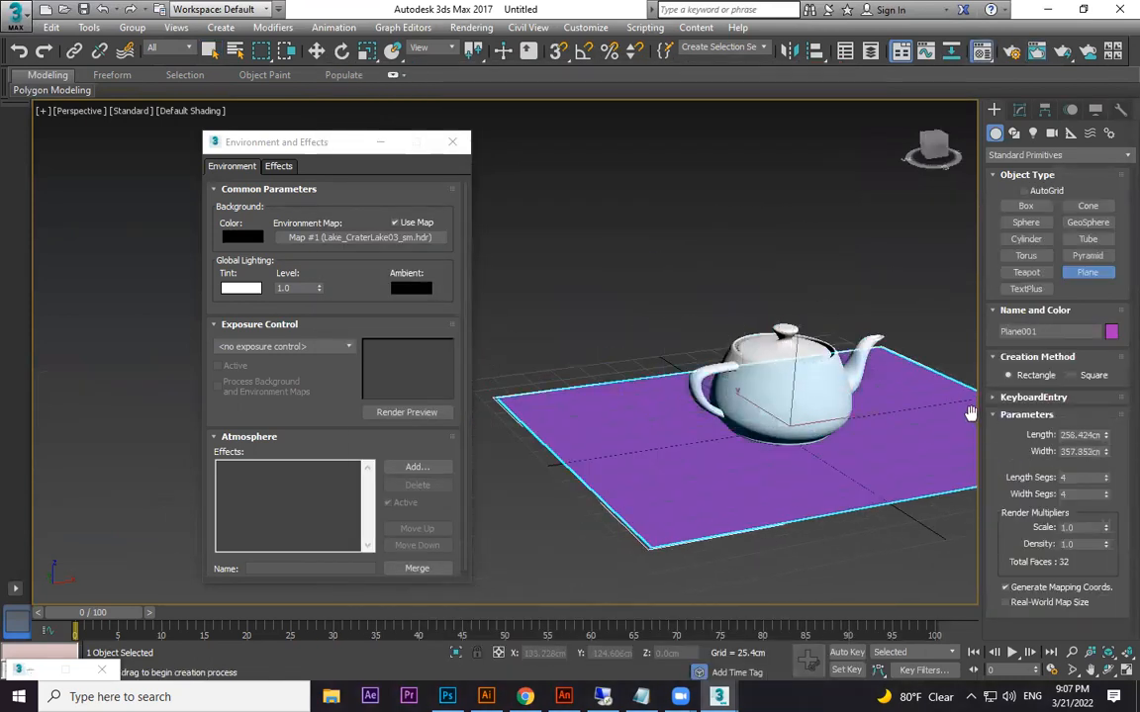
Assign the third sample material, 03 - Default, to the ground plane
key(m)
click(894, 327)
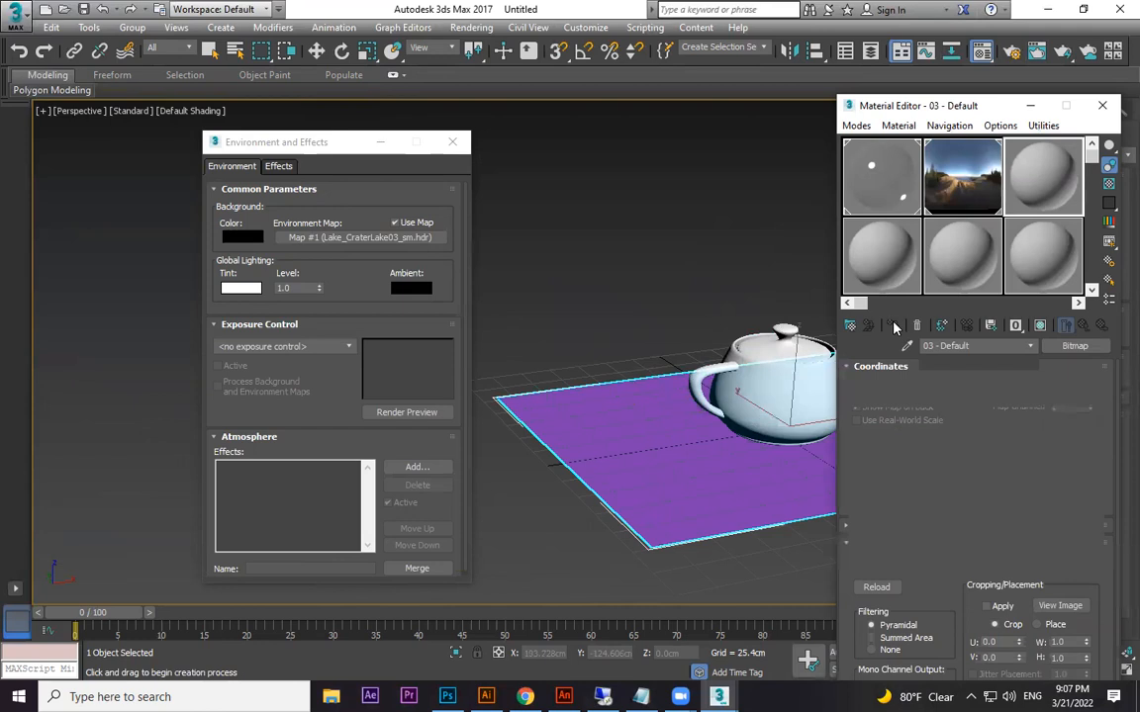
click(895, 328)
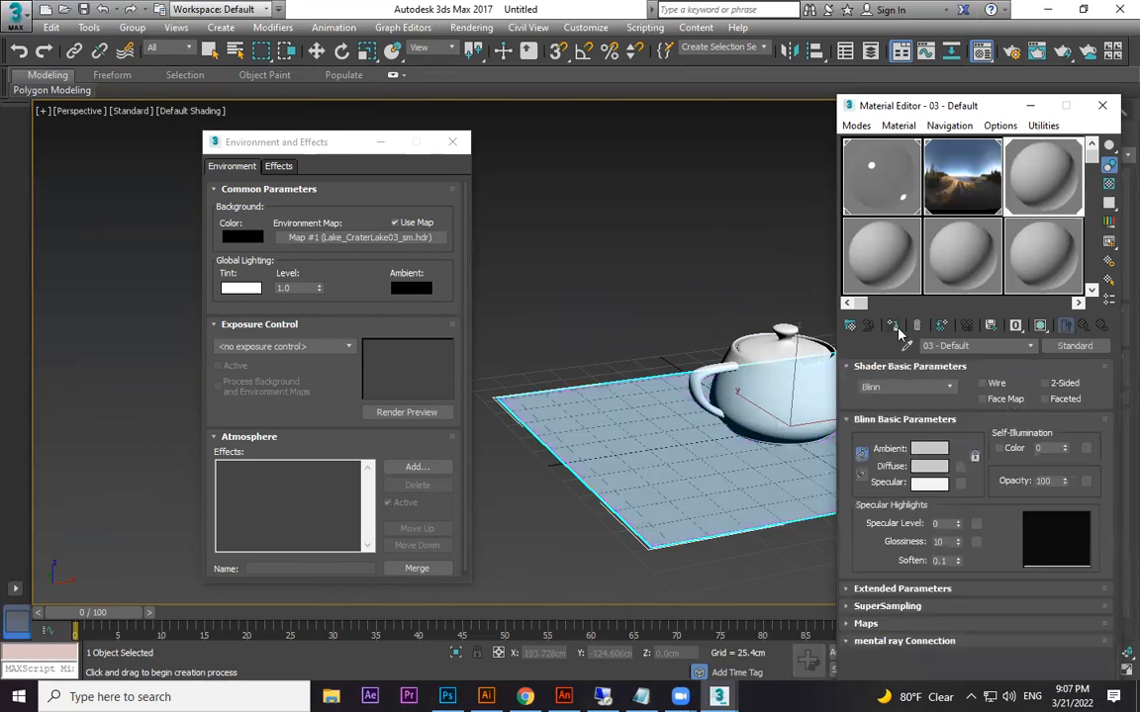
Load the grass JPG from the Desktop as the plane material's diffuse Bitmap and show it shaded in the viewport
click(959, 466)
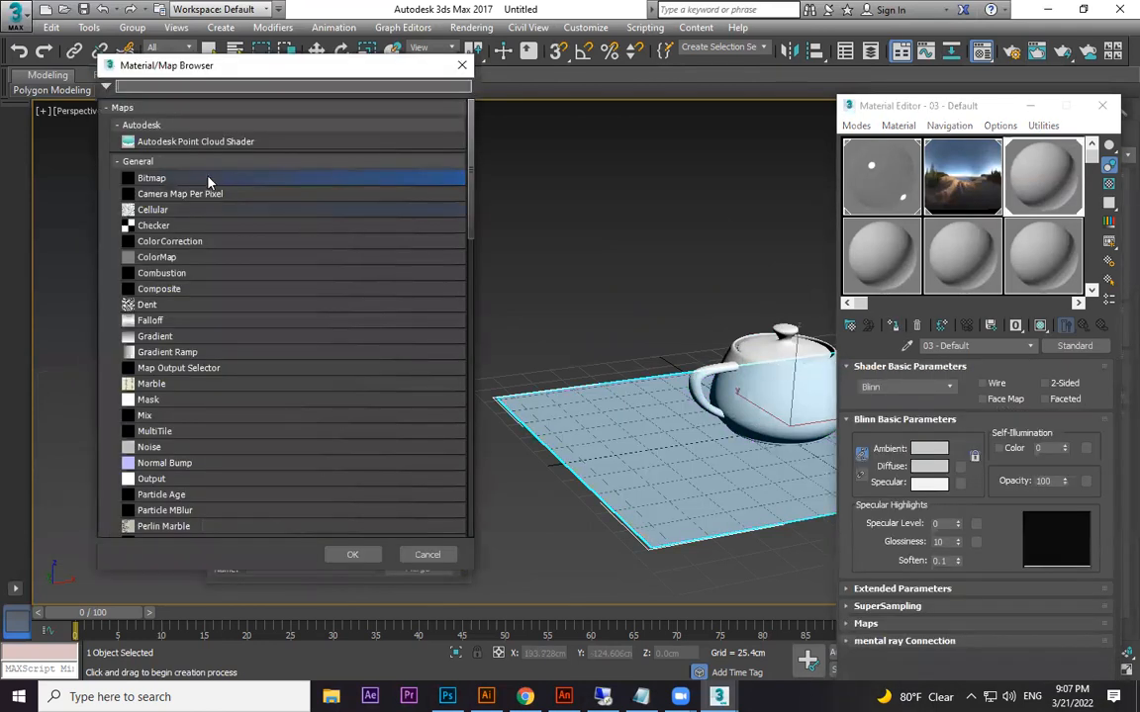
double_click(157, 178)
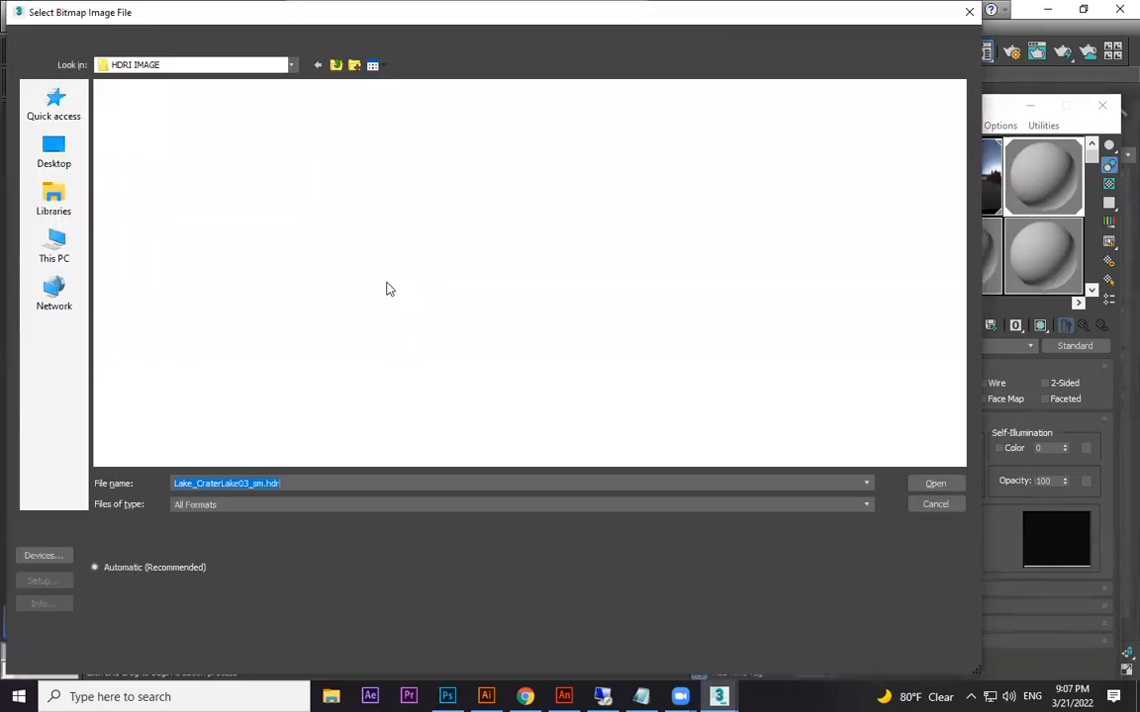
click(51, 158)
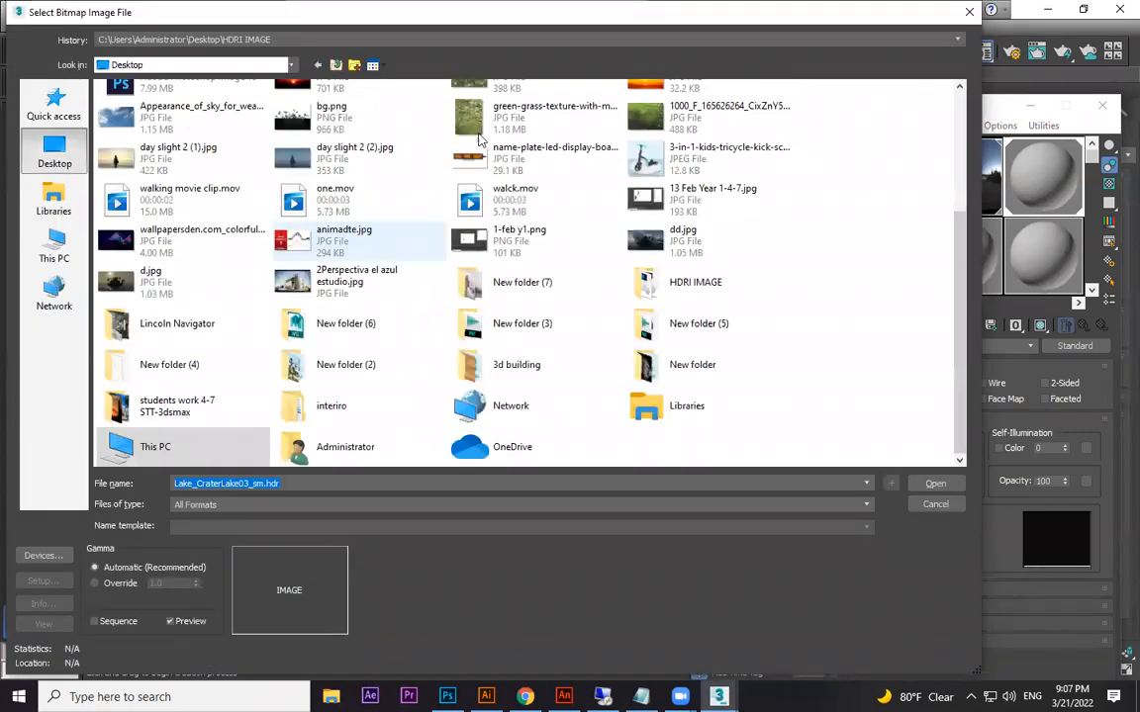
scroll(426, 237, up, 3)
click(330, 109)
double_click(330, 109)
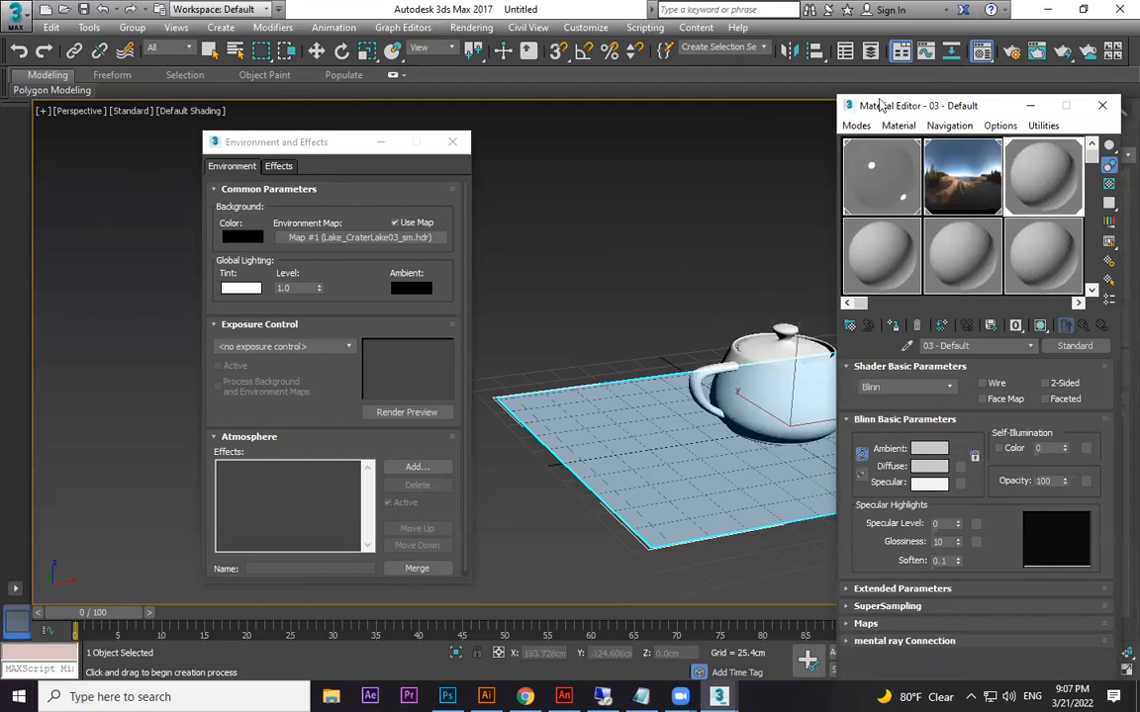
click(1039, 327)
Render the teapot on the grass plane against the lake environment, and close the render
mouse_move(764, 427)
middle_down()
mouse_move(686, 421)
mouse_move(631, 460)
middle_up()
scroll(686, 422, up, 3)
key(shift+q)
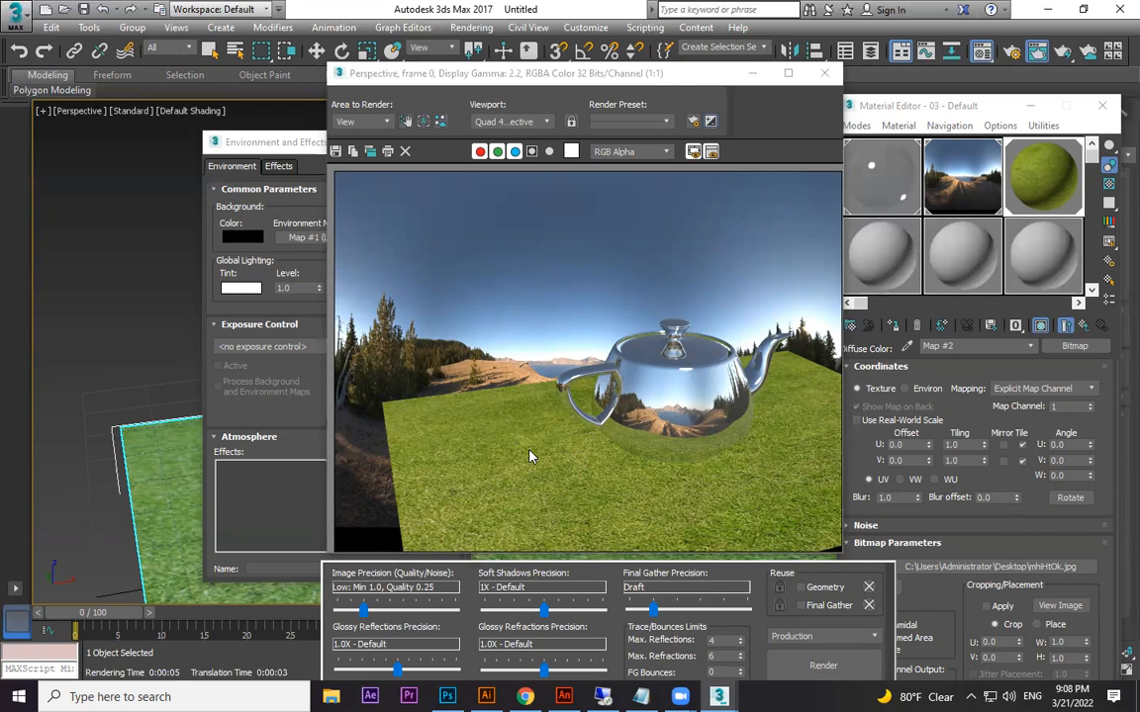
click(820, 77)
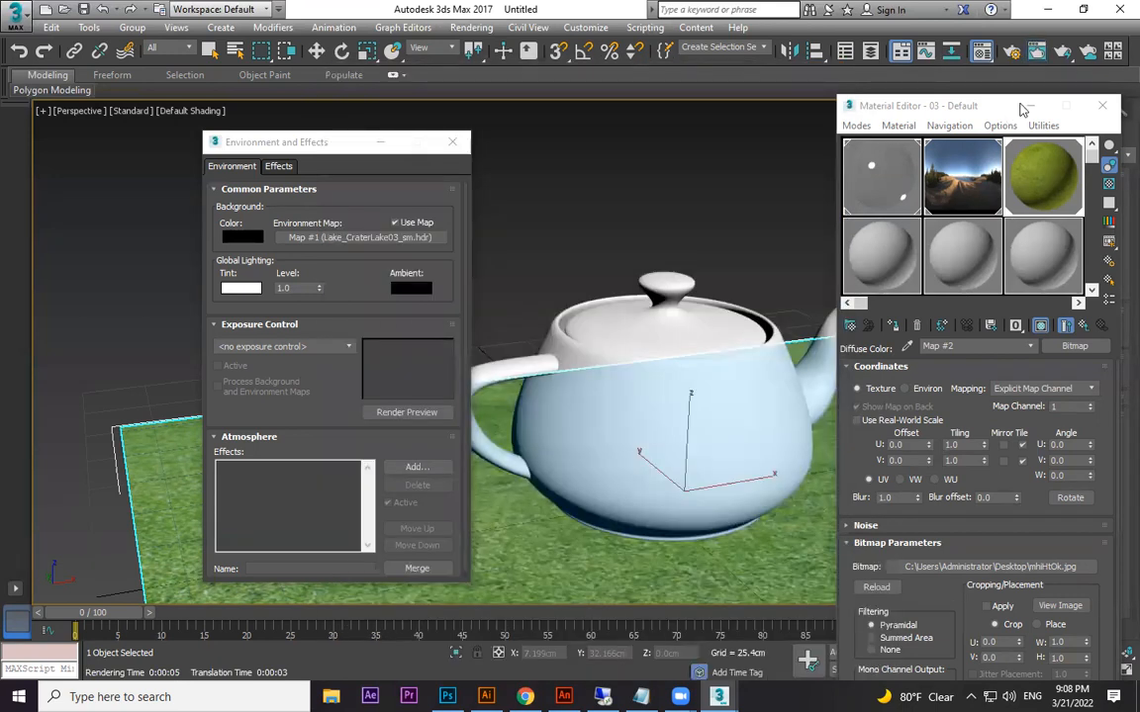
Minimize the Material Editor and the environment settings to clear the view of the teapot and plane
click(1022, 107)
click(380, 141)
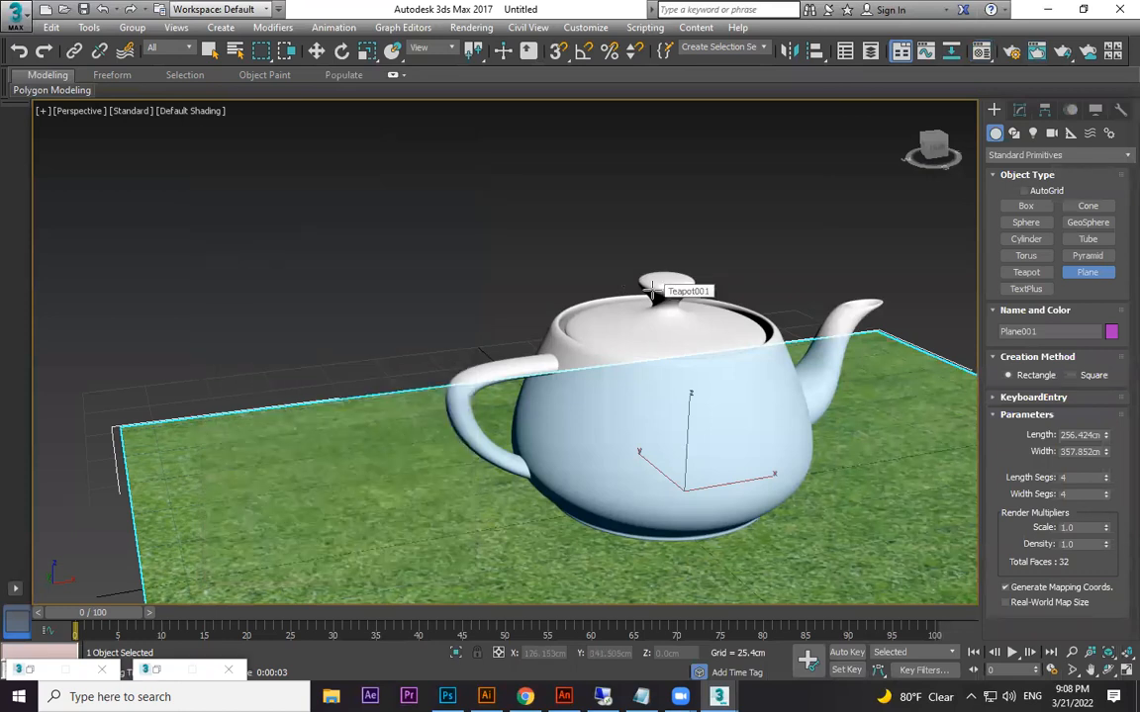
middle_drag(771, 473, 717, 465)
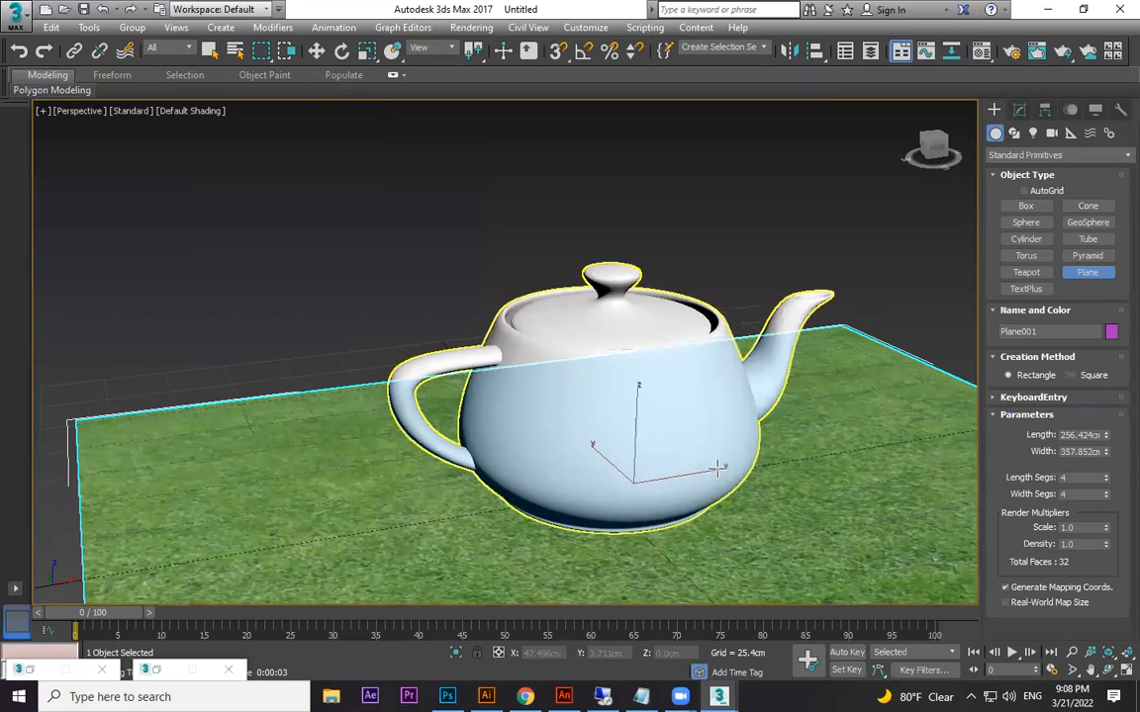